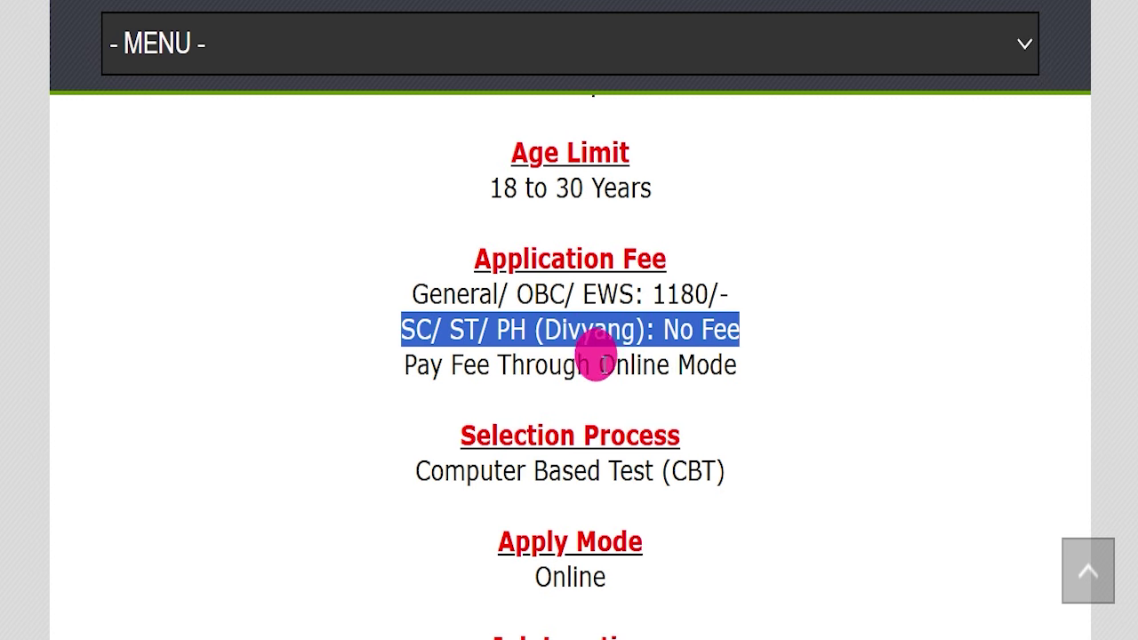
# Review the job summary's application fee payment mode, selection process, apply mode, job location and official website.
pyautogui.moveTo(602, 364); pyautogui.dragTo(760, 364)
pyautogui.scroll(-1, 791, 305)
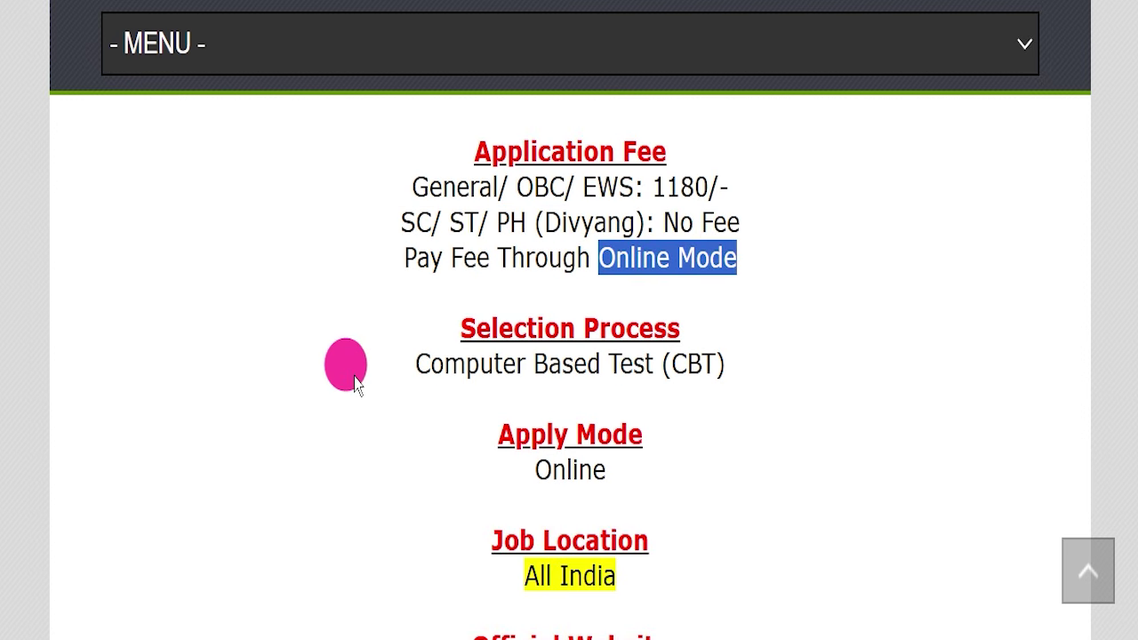
pyautogui.moveTo(354, 377); pyautogui.dragTo(754, 368)
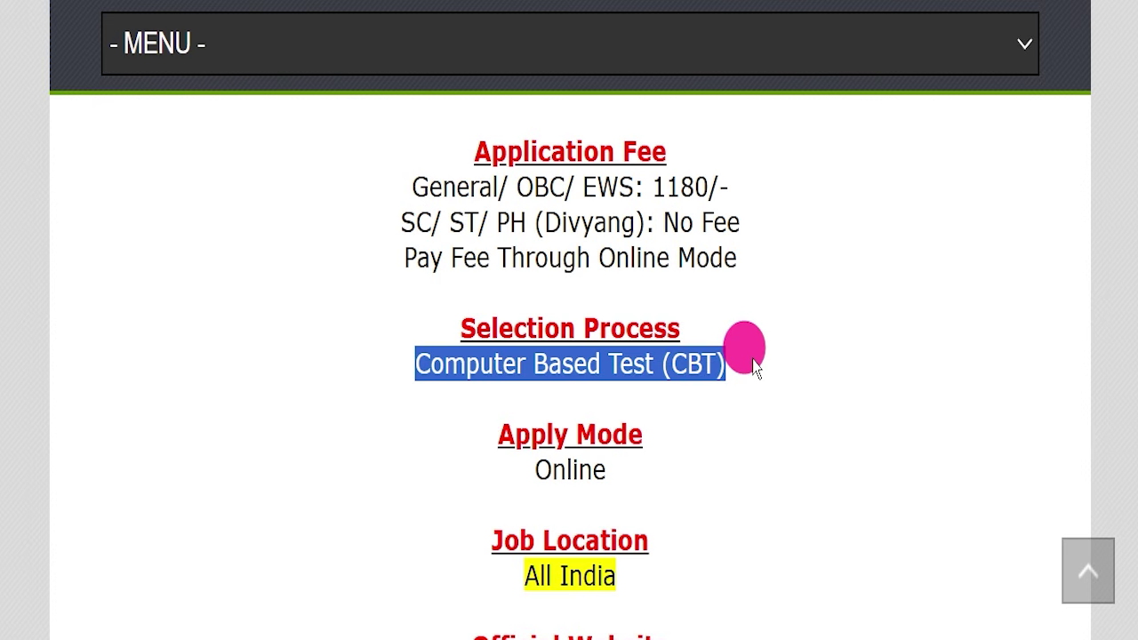
pyautogui.moveTo(532, 469); pyautogui.dragTo(614, 464)
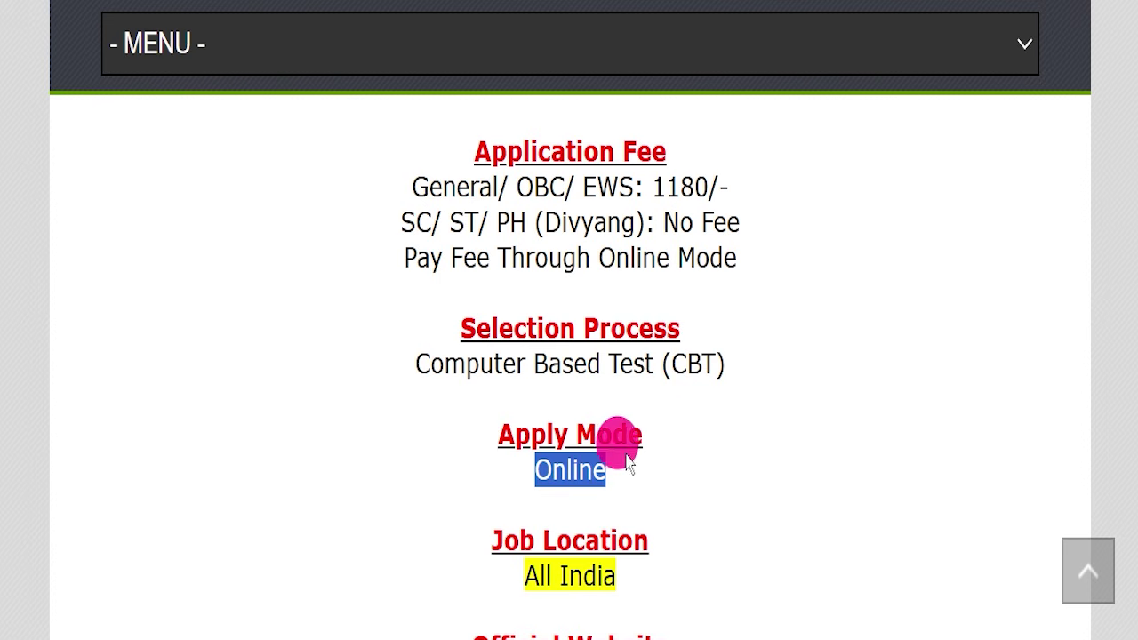
pyautogui.moveTo(452, 569); pyautogui.dragTo(765, 569)
pyautogui.scroll(-2, 635, 416)
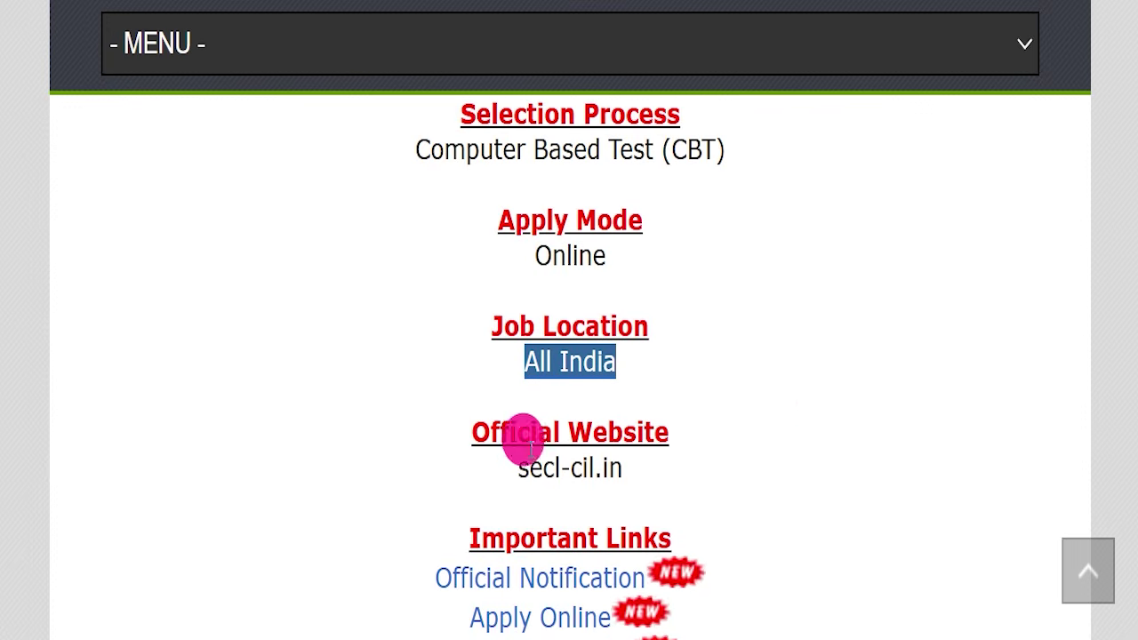
pyautogui.moveTo(447, 455); pyautogui.dragTo(655, 483)
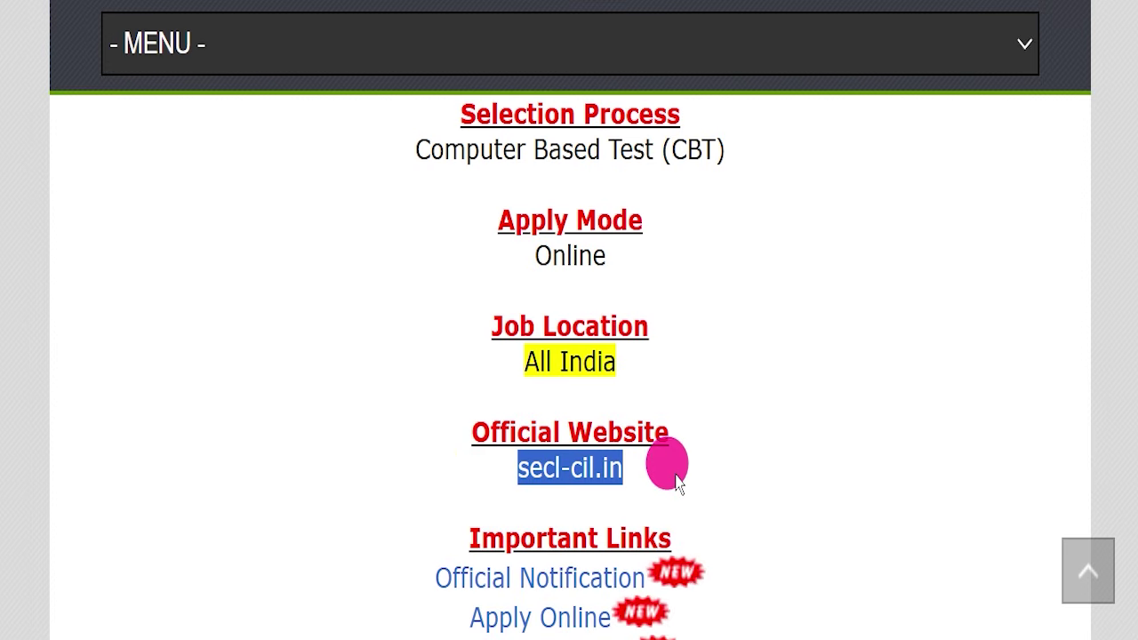
pyautogui.moveTo(432, 427); pyautogui.dragTo(706, 465)
pyautogui.click(705, 472)
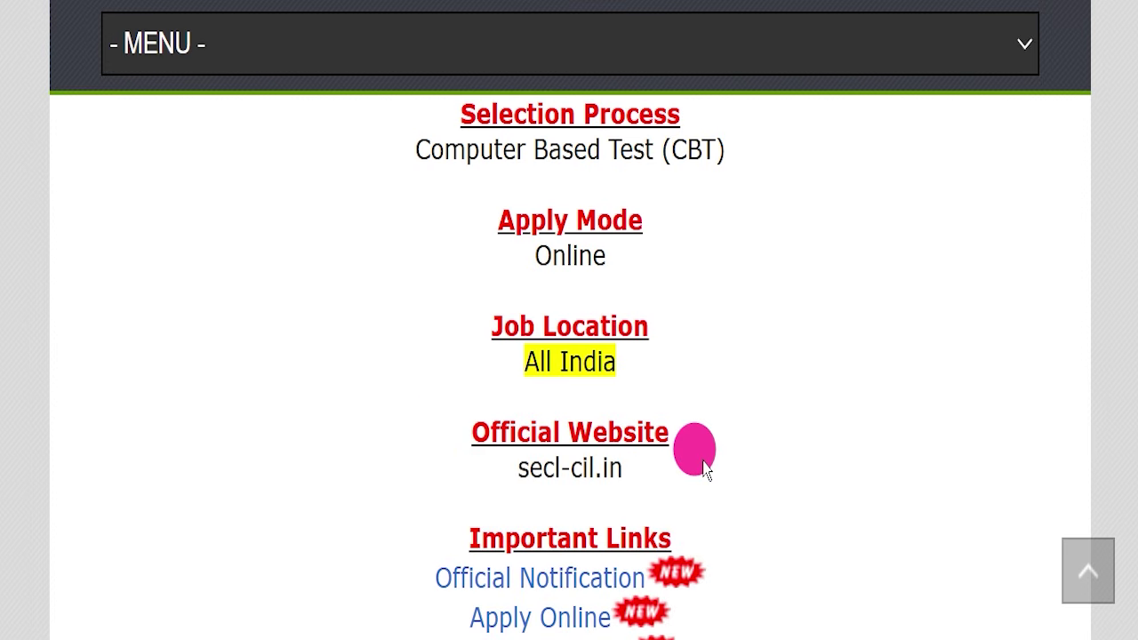
# Open the Official Notification PDF listed under Important Links.
pyautogui.scroll(-3, 831, 386)
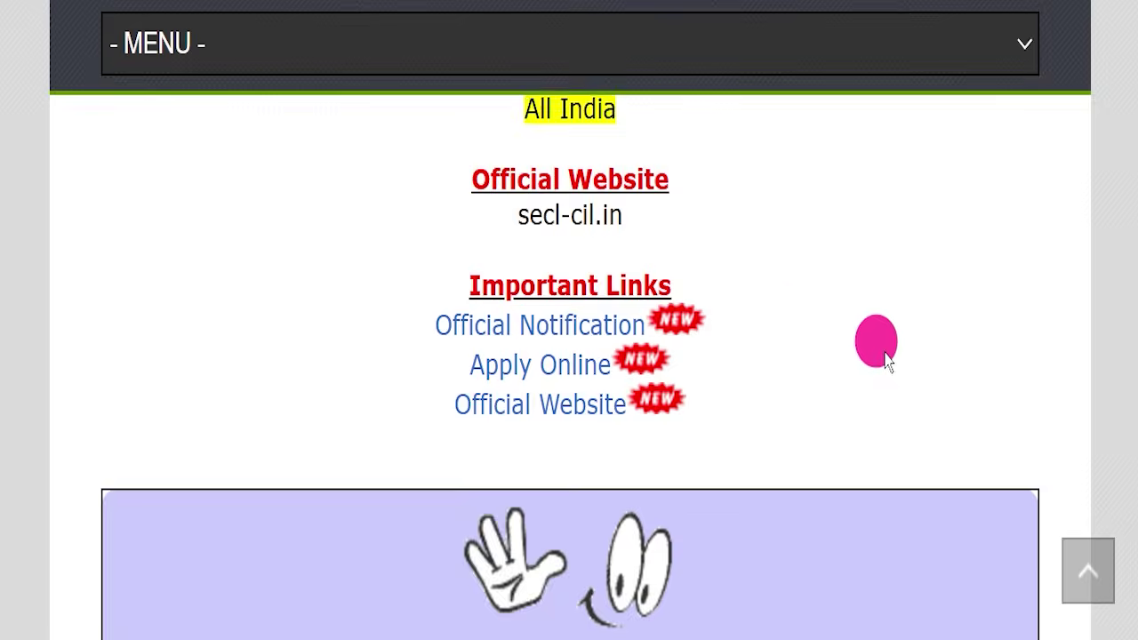
pyautogui.scroll(1, 887, 358)
pyautogui.moveTo(421, 209); pyautogui.dragTo(743, 351)
pyautogui.click(742, 358)
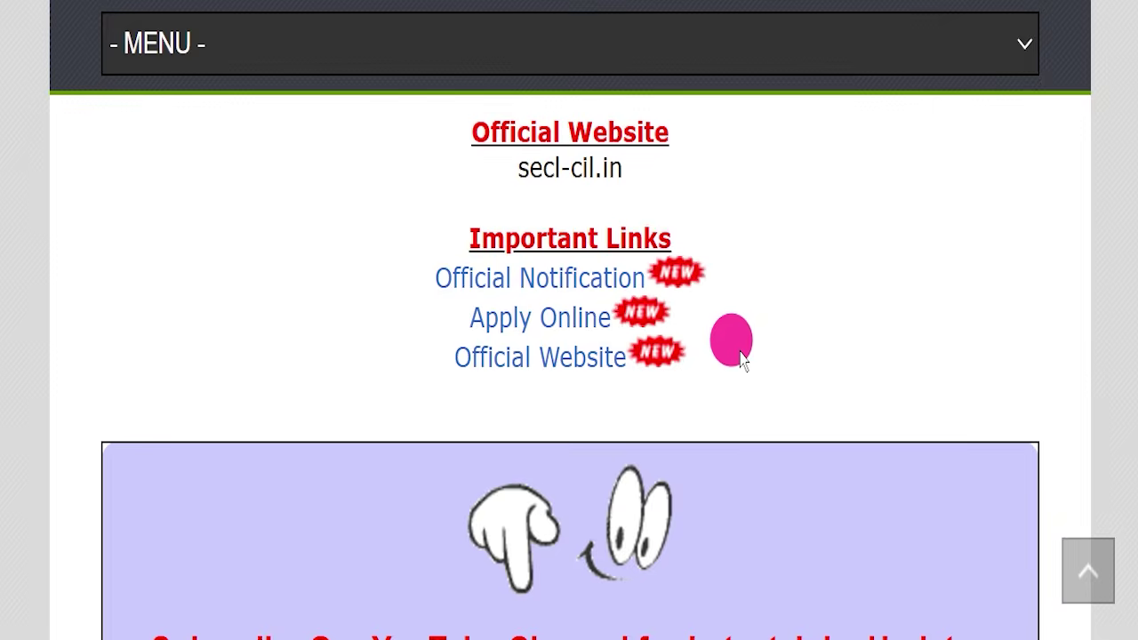
pyautogui.scroll(1, 743, 359)
pyautogui.moveTo(391, 312); pyautogui.dragTo(646, 320)
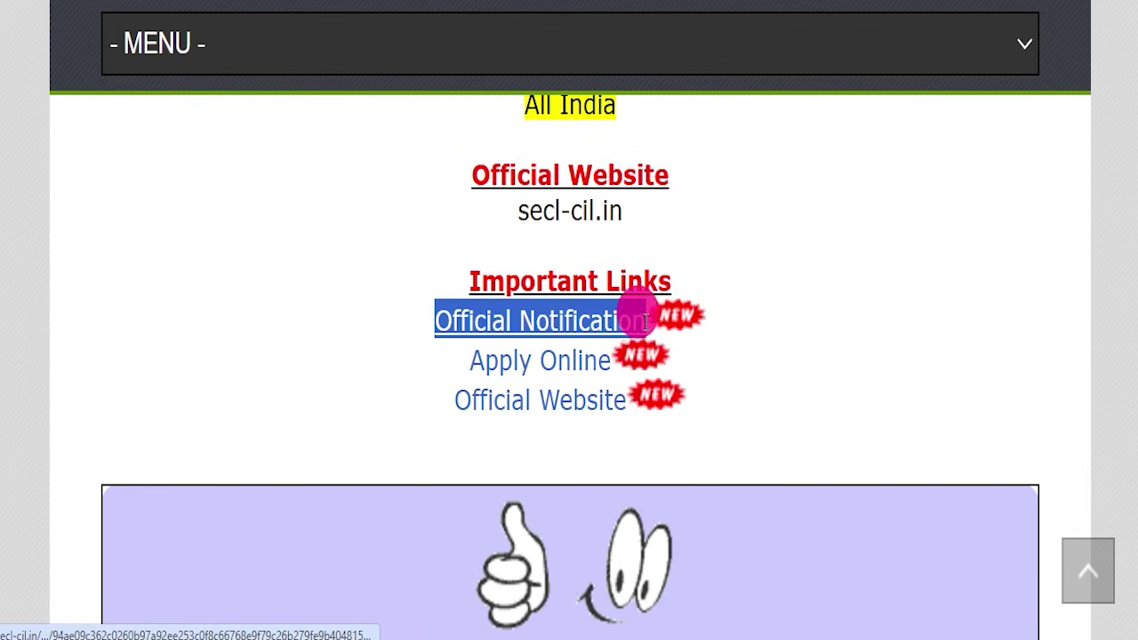
pyautogui.click(256, 2)
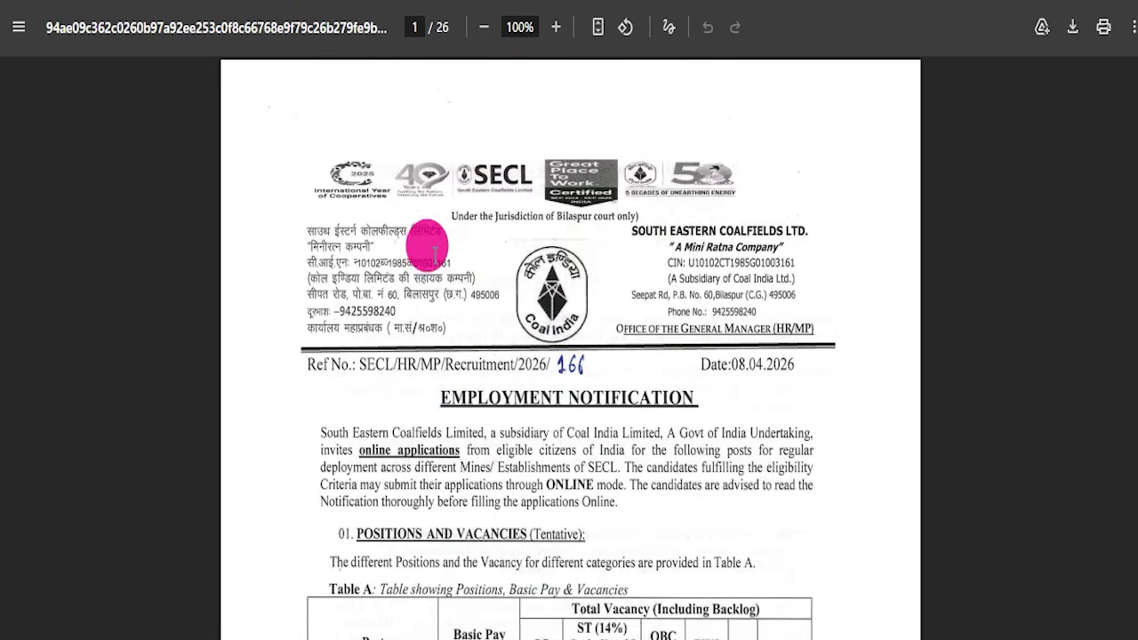
# Examine the notification's vacancy tables, age limit with category-wise relaxation, and Computer Based Test details.
pyautogui.scroll(-4, 541, 340)
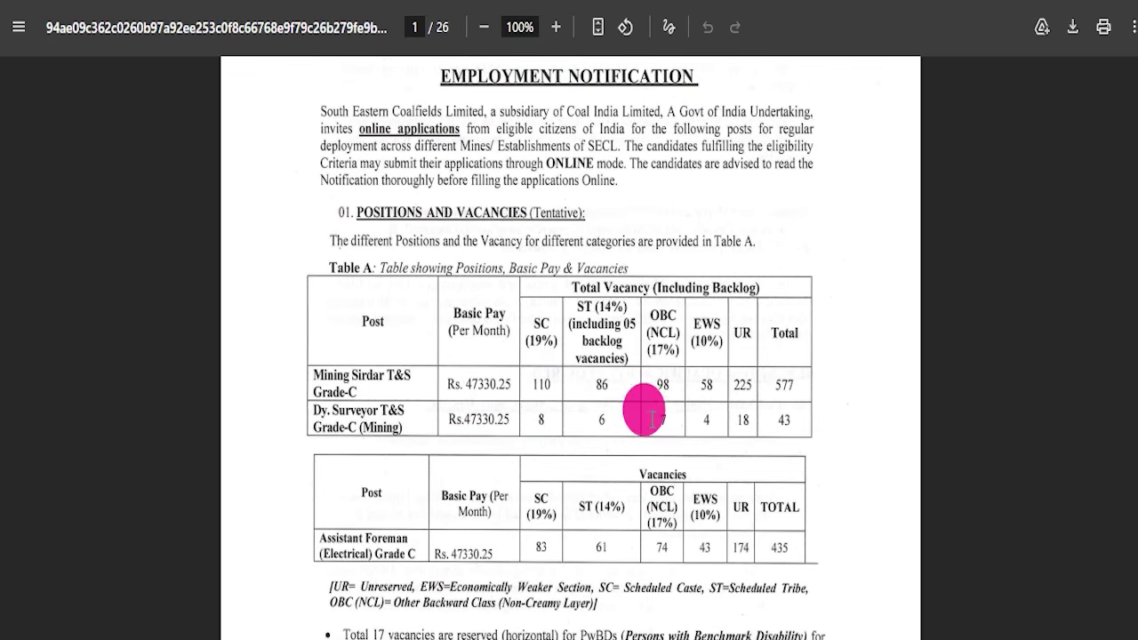
pyautogui.scroll(-10, 653, 418)
pyautogui.scroll(-16, 553, 425)
pyautogui.scroll(-20, 561, 438)
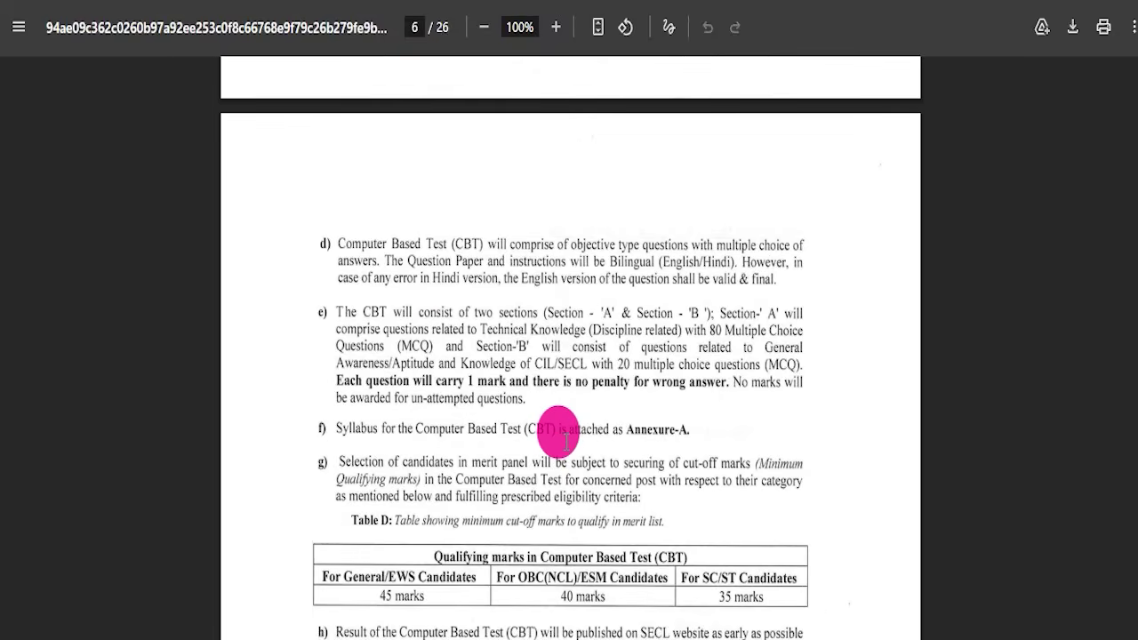
pyautogui.scroll(10, 566, 441)
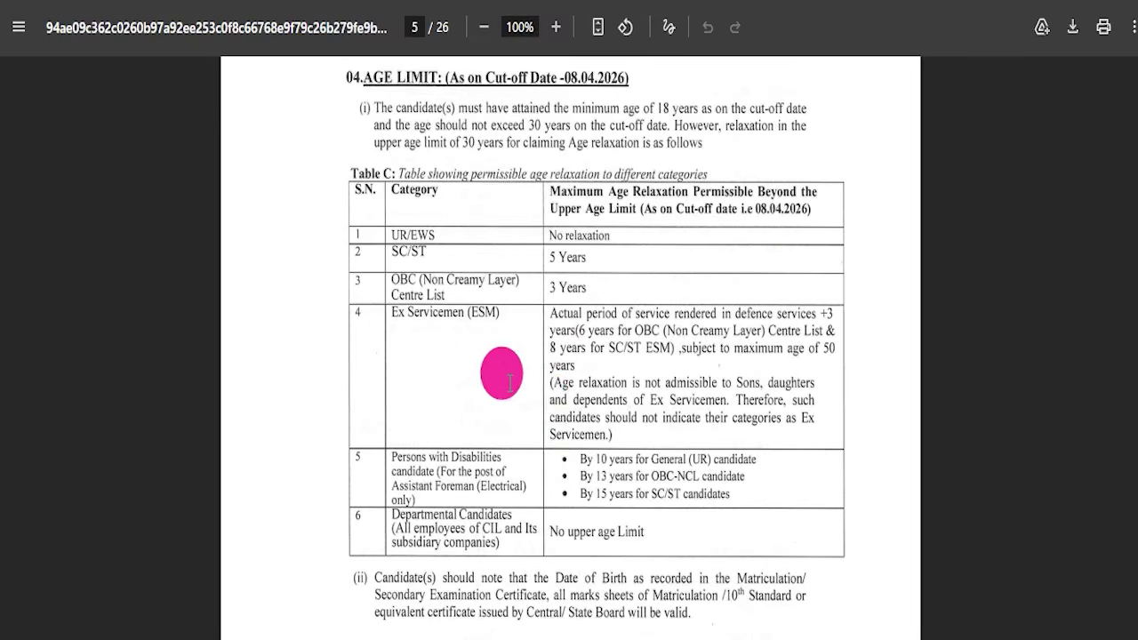
pyautogui.scroll(2, 522, 384)
pyautogui.scroll(-3, 692, 566)
pyautogui.moveTo(692, 567); pyautogui.dragTo(669, 431)
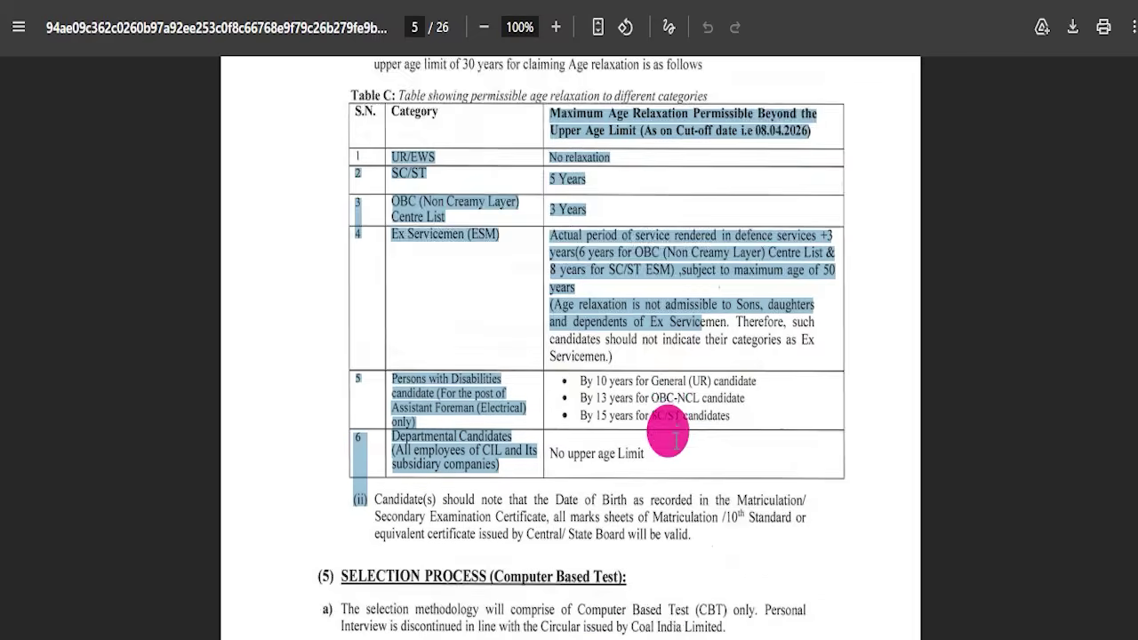
pyautogui.scroll(4, 658, 381)
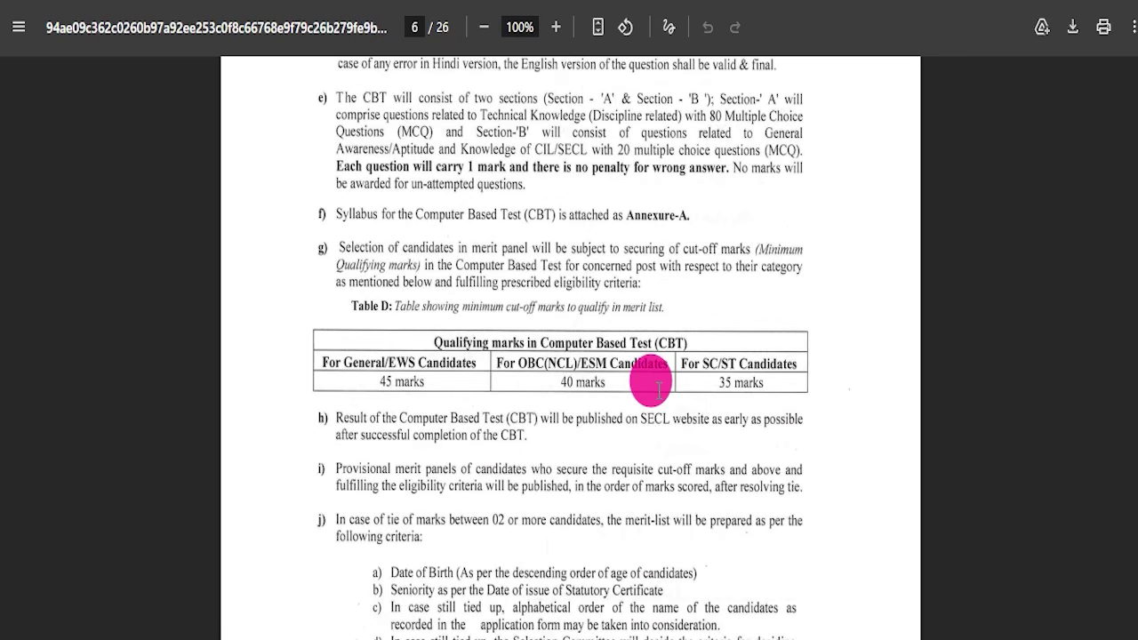
# Skim the remaining notification pages covering qualifying marks, required document scans, general candidate instructions and the Hindi version.
pyautogui.scroll(-18, 589, 374)
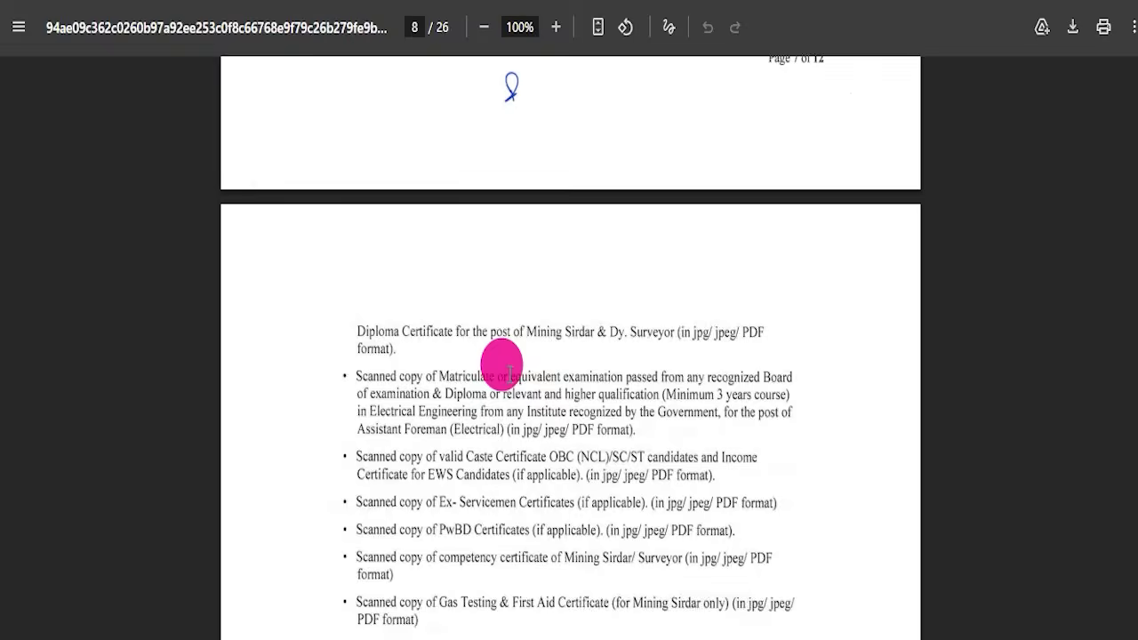
pyautogui.scroll(-20, 495, 342)
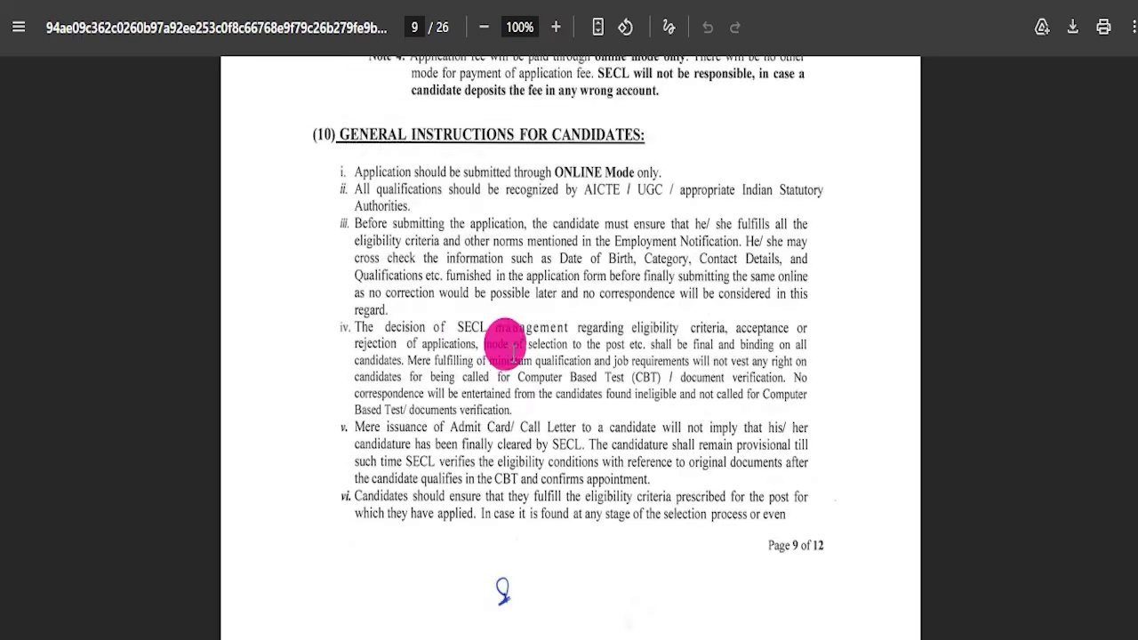
pyautogui.scroll(-20, 514, 371)
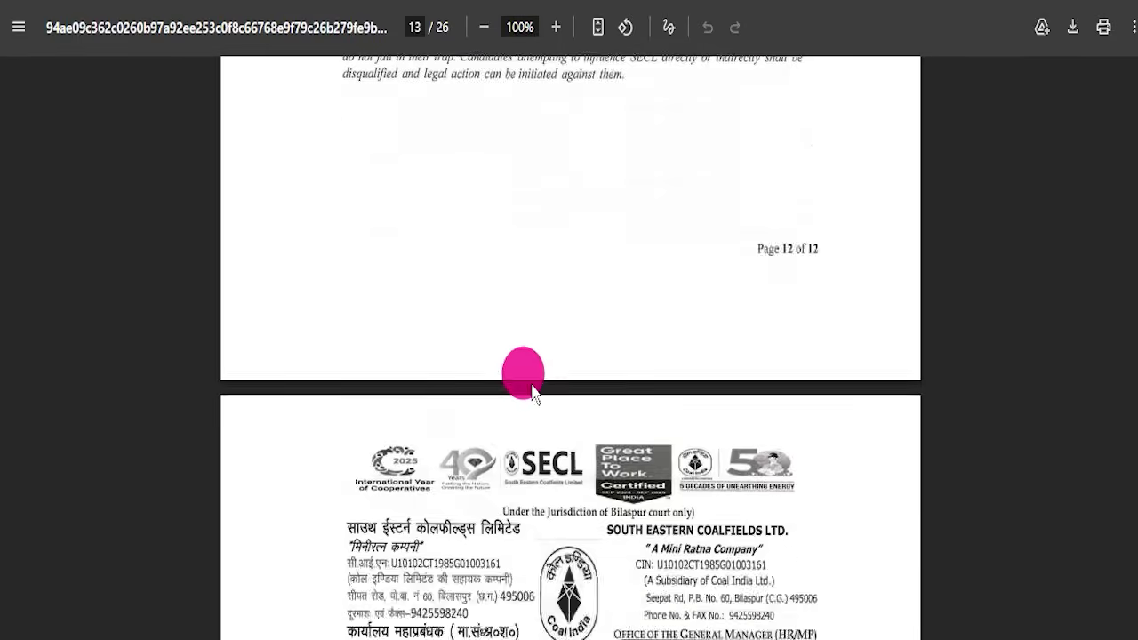
pyautogui.scroll(-20, 664, 377)
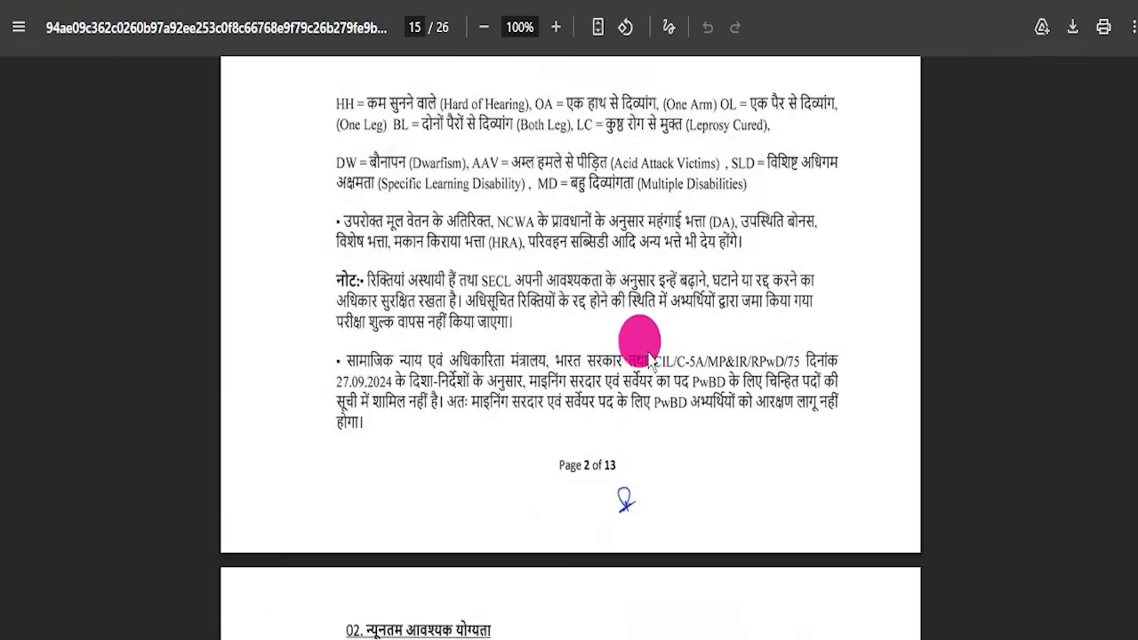
pyautogui.scroll(-20, 609, 342)
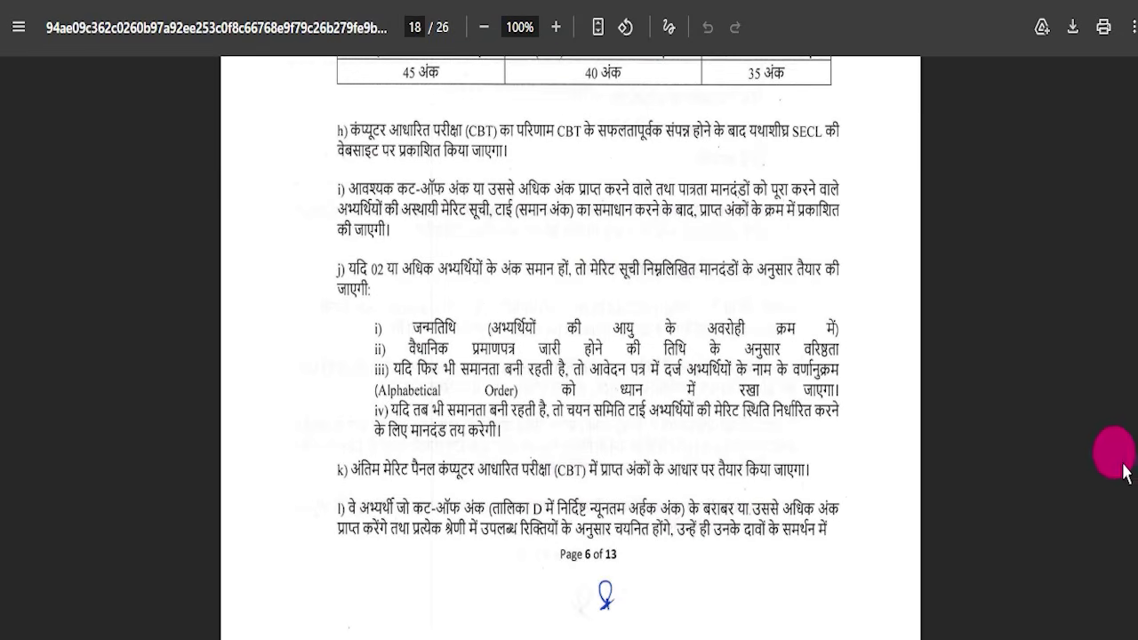
pyautogui.moveTo(1134, 467); pyautogui.dragTo(1135, 605)
pyautogui.moveTo(1135, 480); pyautogui.dragTo(1136, 298)
pyautogui.moveTo(1136, 223); pyautogui.dragTo(1135, 27)
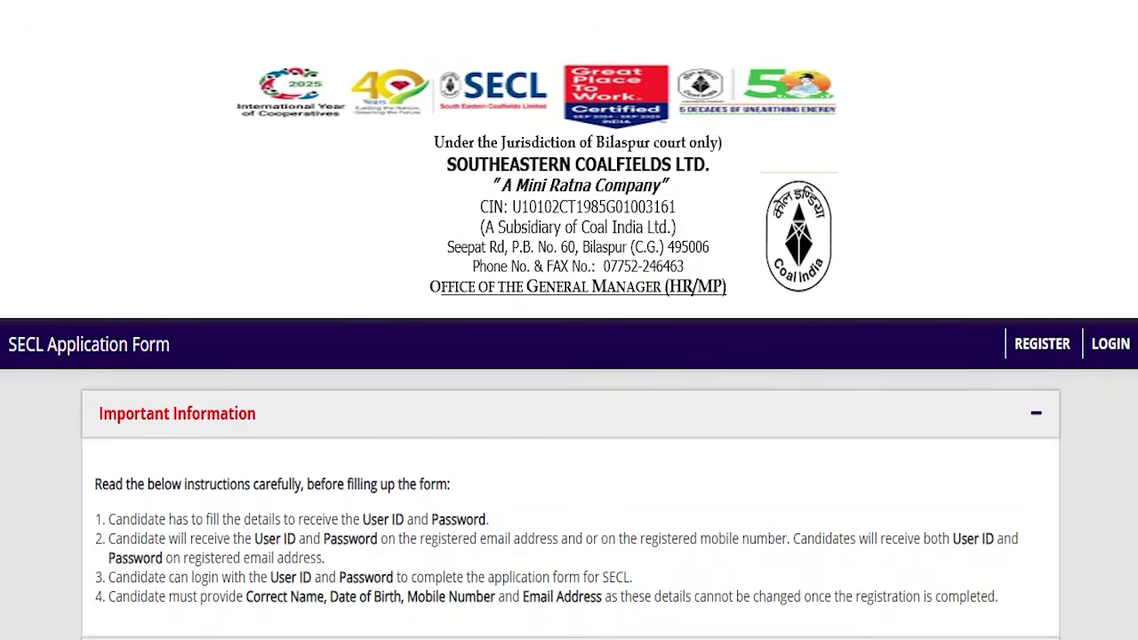
# Look over the important information and general links on the SECL Application Form home page.
pyautogui.scroll(-8, 655, 381)
pyautogui.scroll(9, 628, 386)
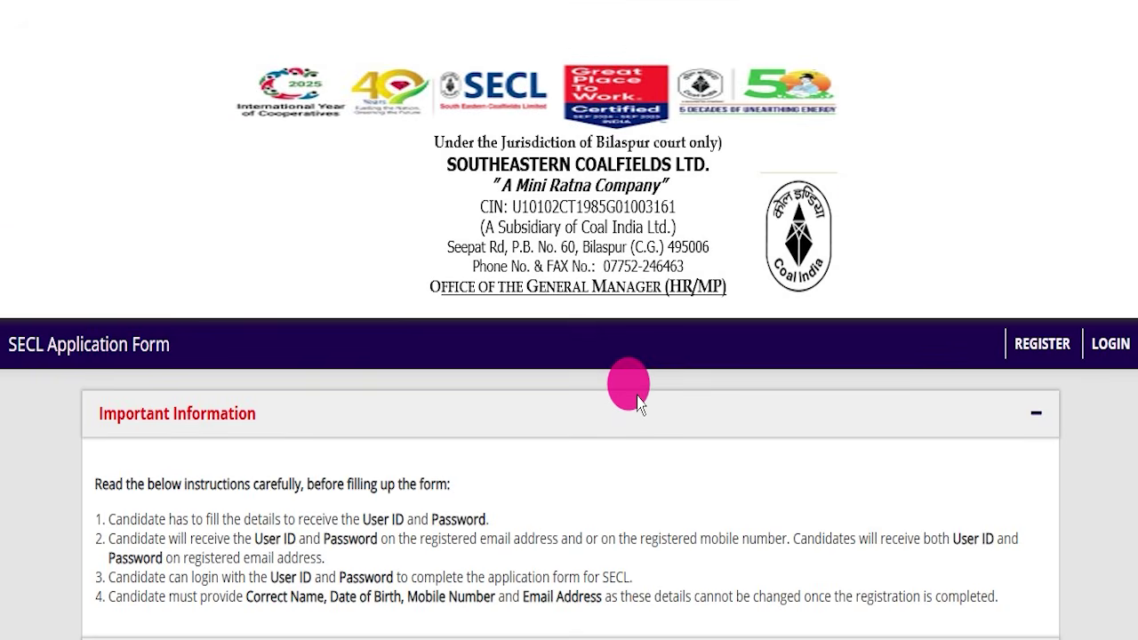
pyautogui.scroll(-3, 635, 392)
pyautogui.scroll(3, 631, 364)
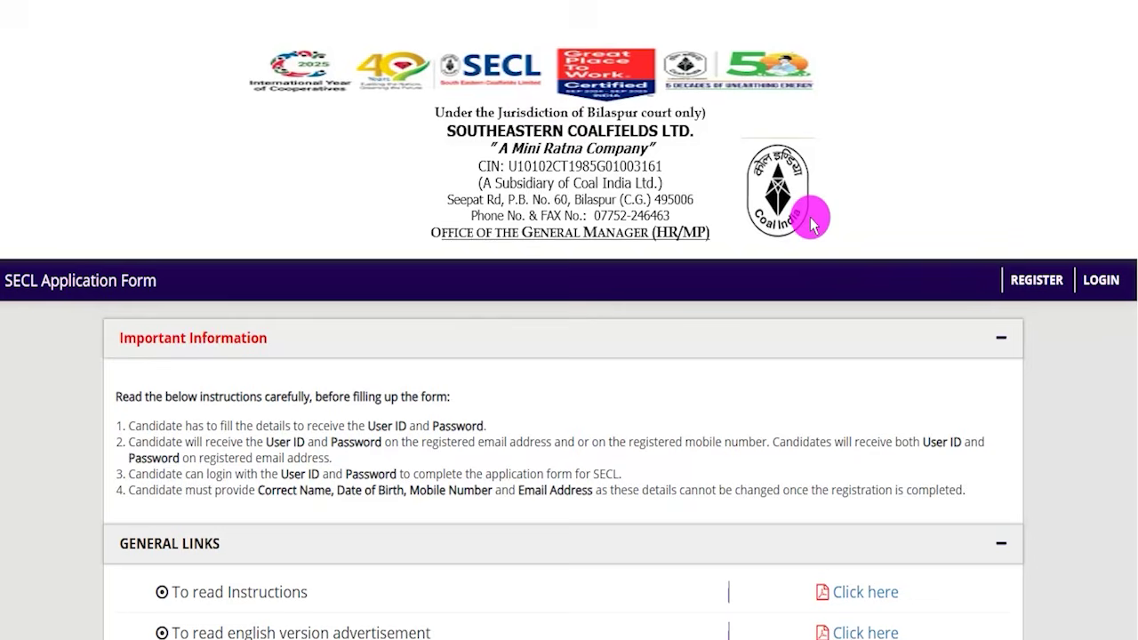
pyautogui.scroll(-2, 893, 309)
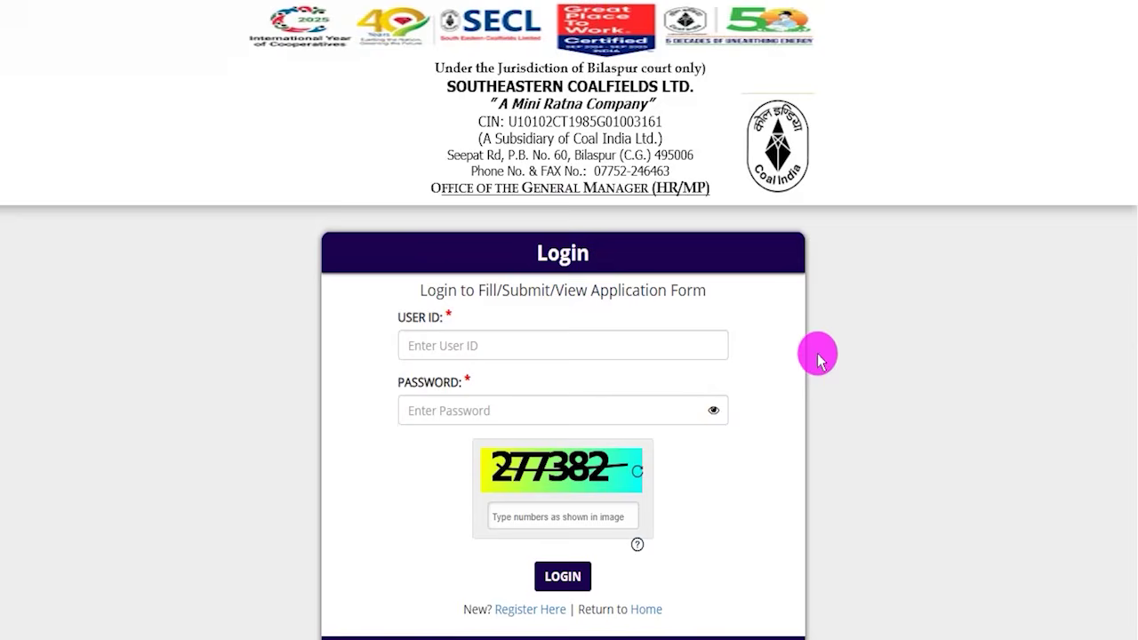
# Examine the login form's User ID, Password and image-number fields and its login option for registered candidates.
pyautogui.scroll(-1, 843, 340)
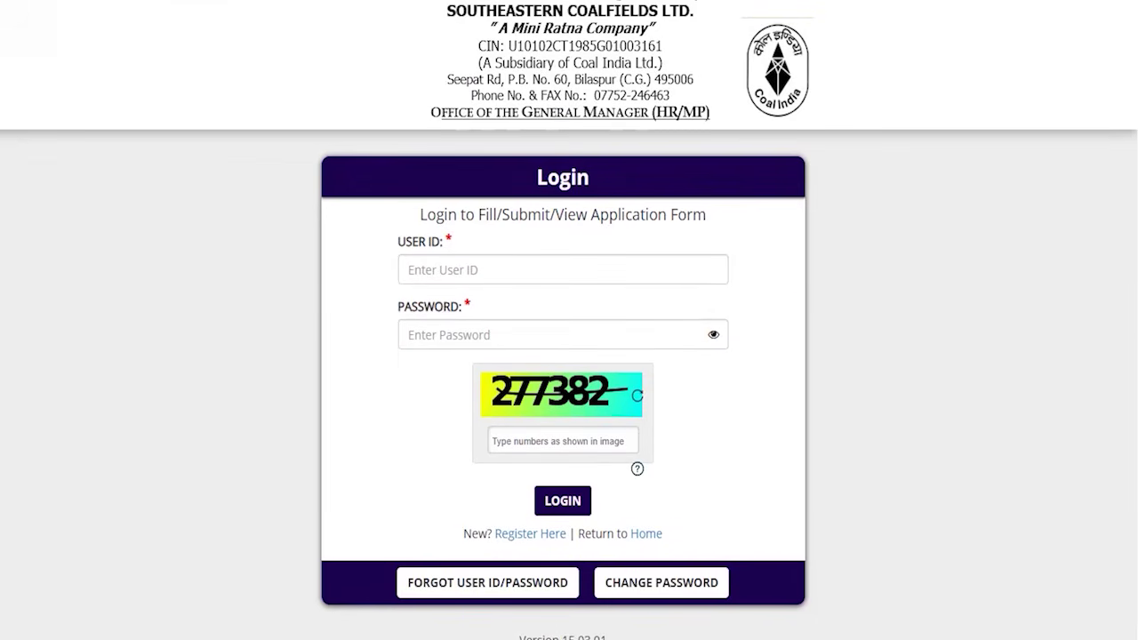
pyautogui.moveTo(480, 267); pyautogui.dragTo(507, 228)
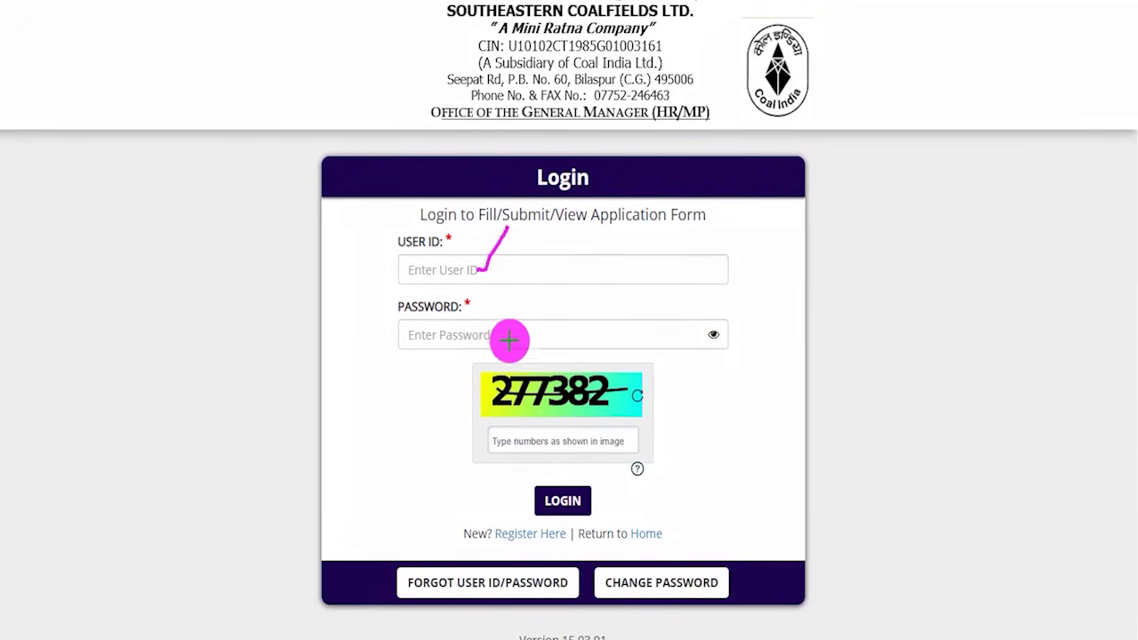
pyautogui.moveTo(500, 331); pyautogui.dragTo(521, 293)
pyautogui.moveTo(612, 397); pyautogui.dragTo(640, 354)
pyautogui.moveTo(574, 440); pyautogui.dragTo(609, 439)
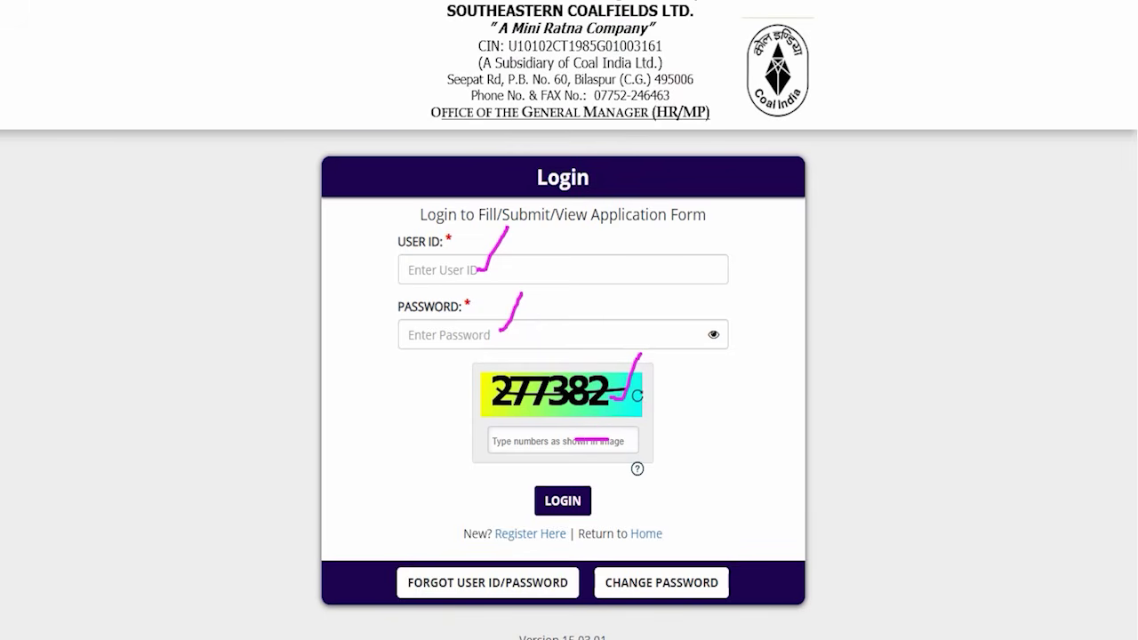
pyautogui.moveTo(734, 452); pyautogui.dragTo(601, 499)
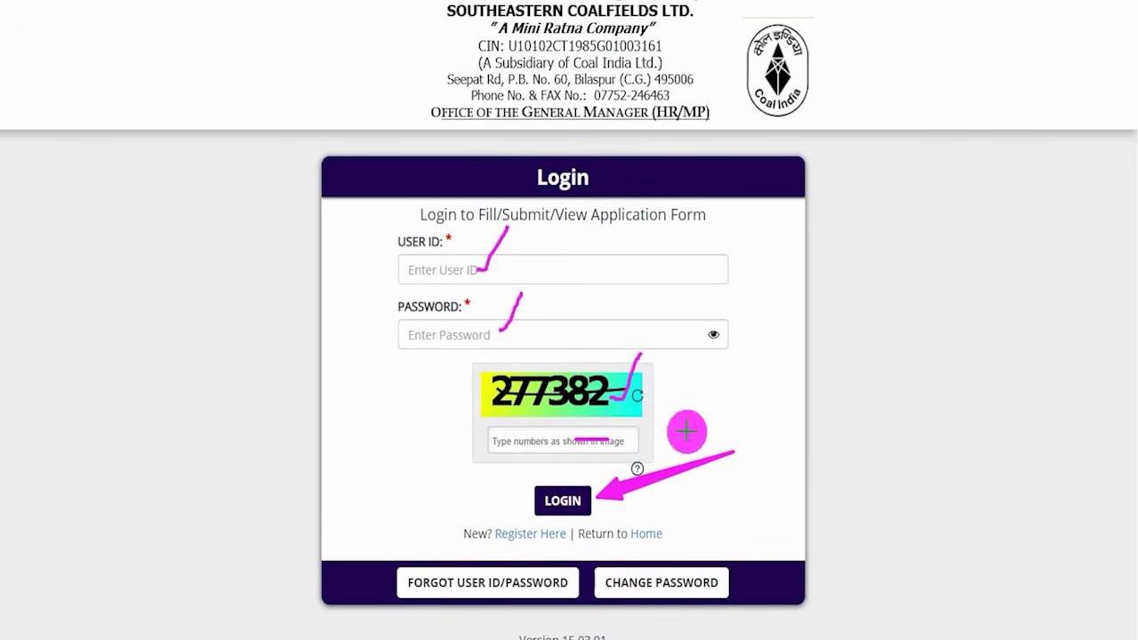
pyautogui.press('Escape')
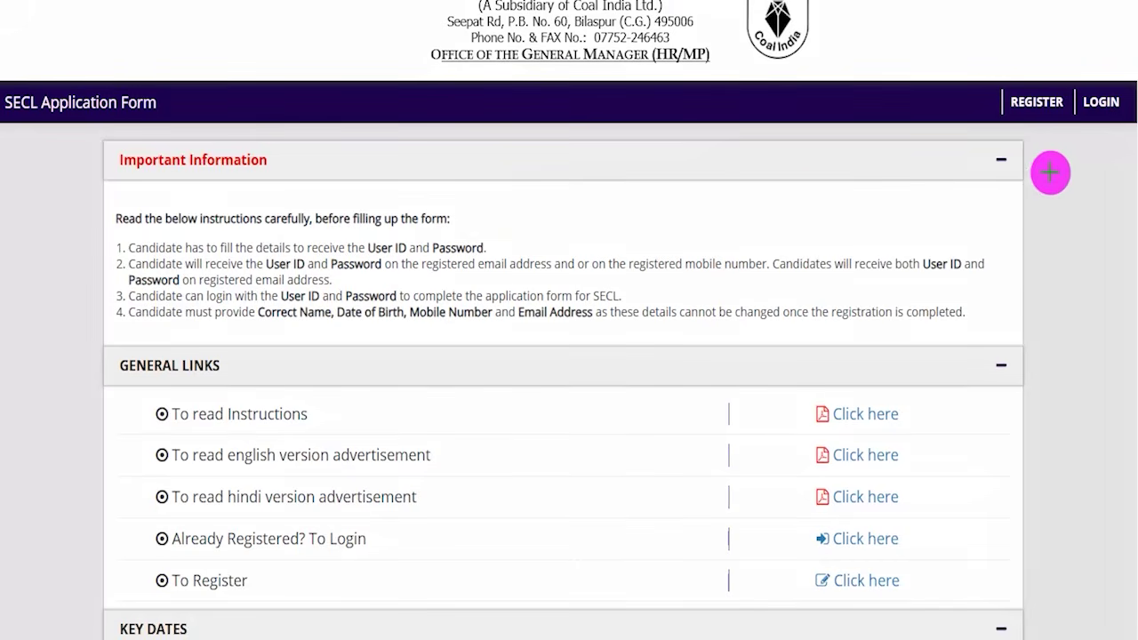
# Open the SECL Registration Form and read its note on supported browsers.
pyautogui.moveTo(1056, 236); pyautogui.dragTo(1045, 153)
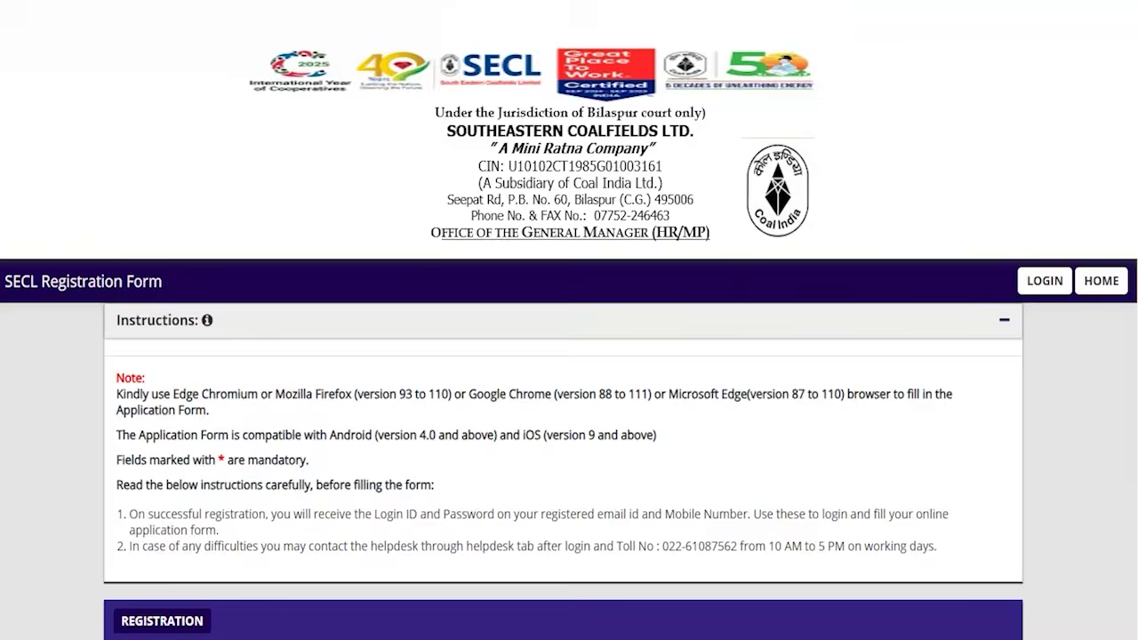
pyautogui.moveTo(117, 386); pyautogui.dragTo(605, 386)
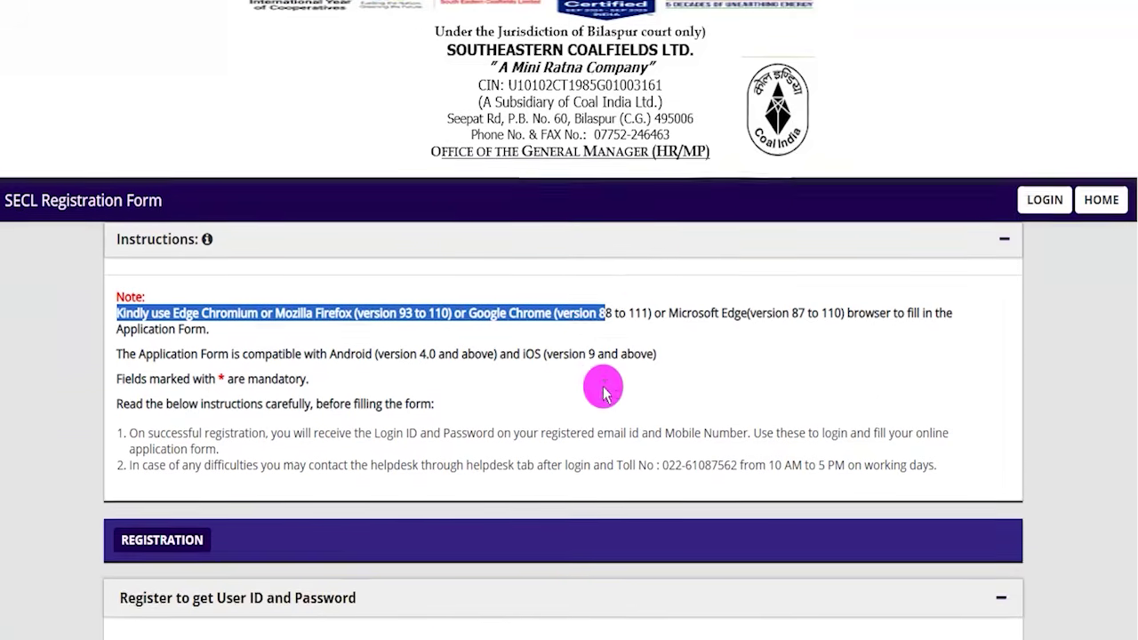
pyautogui.scroll(-5, 603, 391)
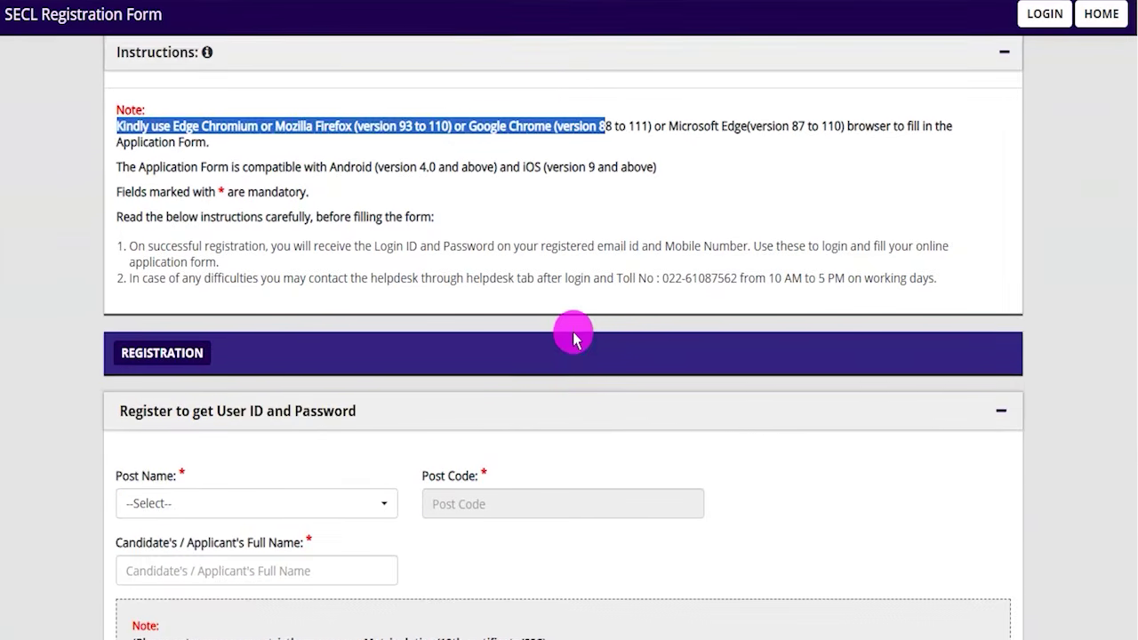
# Choose Mining Sirdar T and S Grade-C as the post name in the registration form.
pyautogui.scroll(-1, 573, 332)
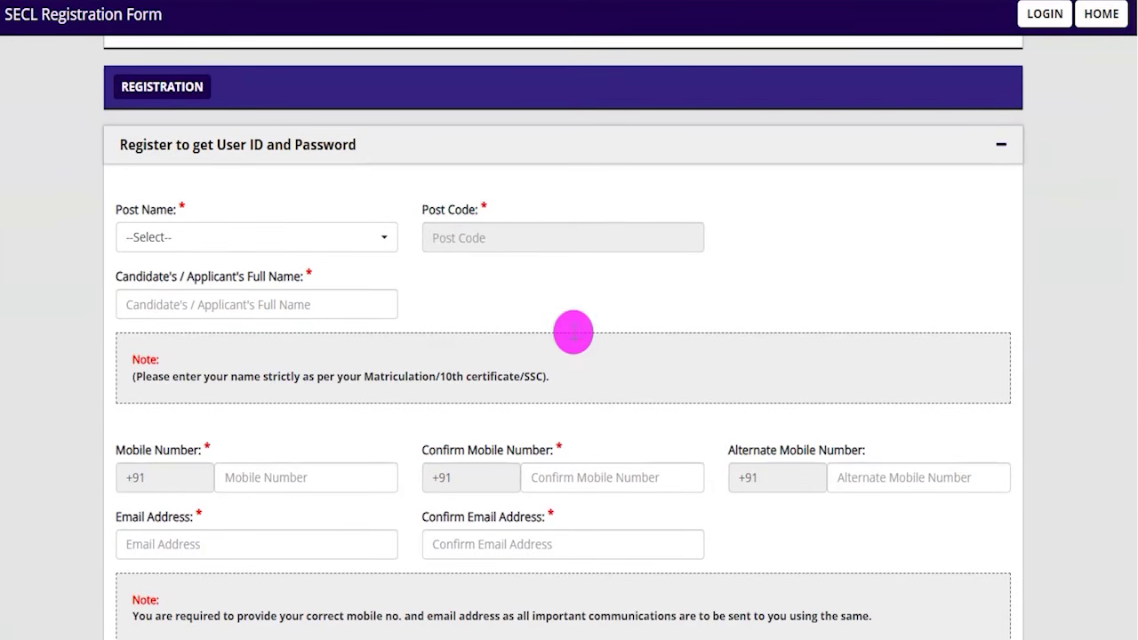
pyautogui.scroll(-1, 534, 302)
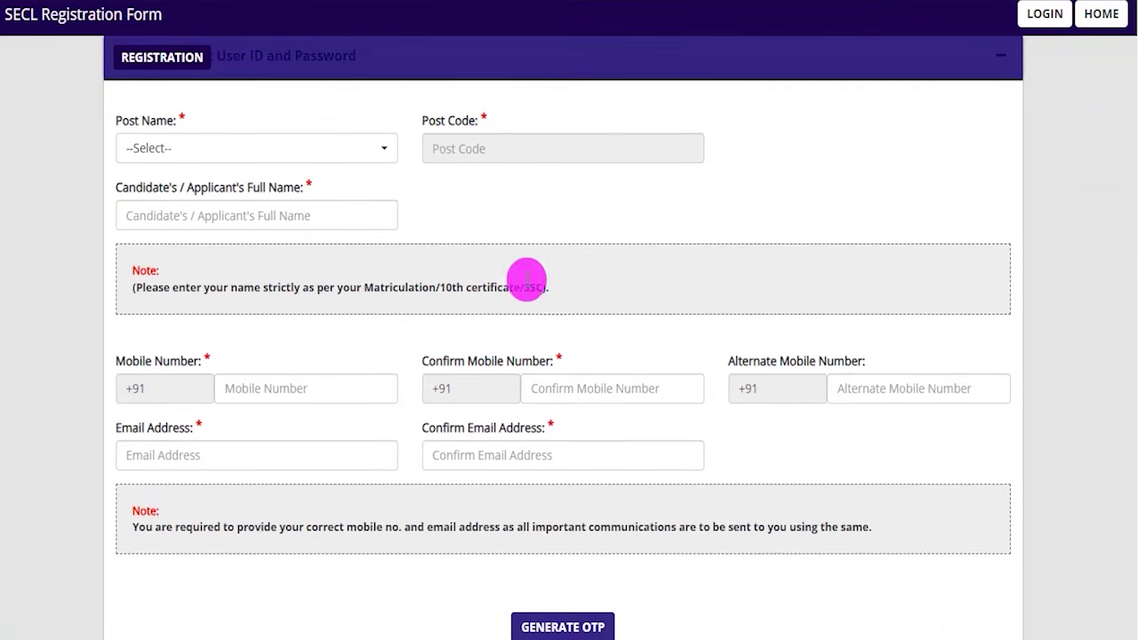
pyautogui.click(214, 149)
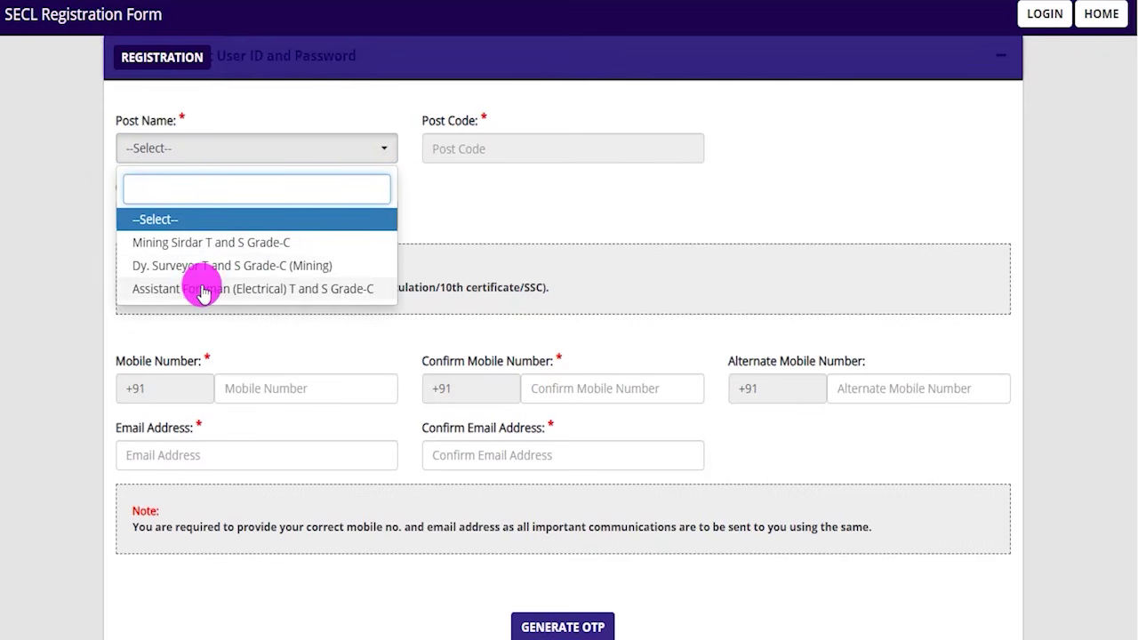
pyautogui.click(216, 249)
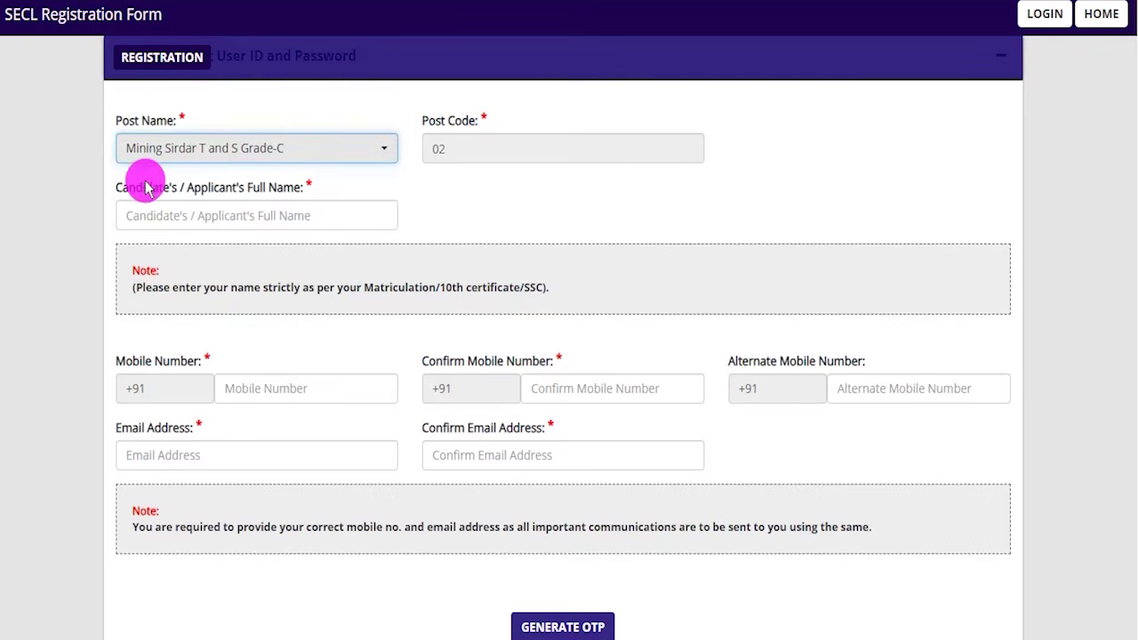
# Look over the registration form's full name, mobile number and email address fields and its option for generating an OTP.
pyautogui.moveTo(142, 187); pyautogui.dragTo(278, 189)
pyautogui.click(222, 215)
pyautogui.scroll(-2, 297, 244)
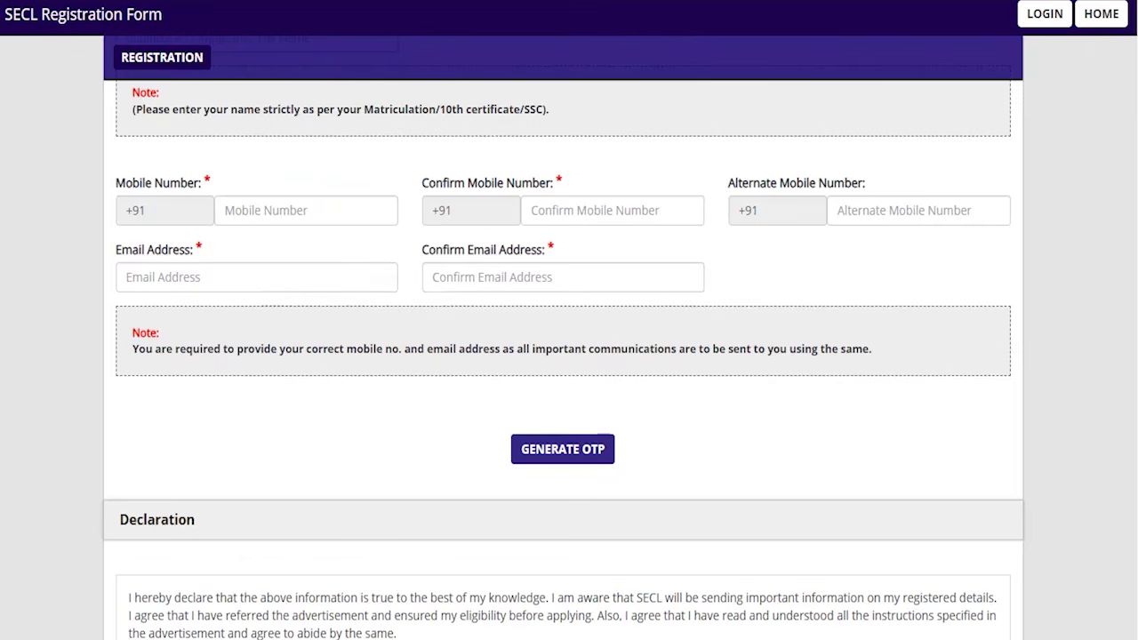
pyautogui.moveTo(336, 206); pyautogui.dragTo(382, 163)
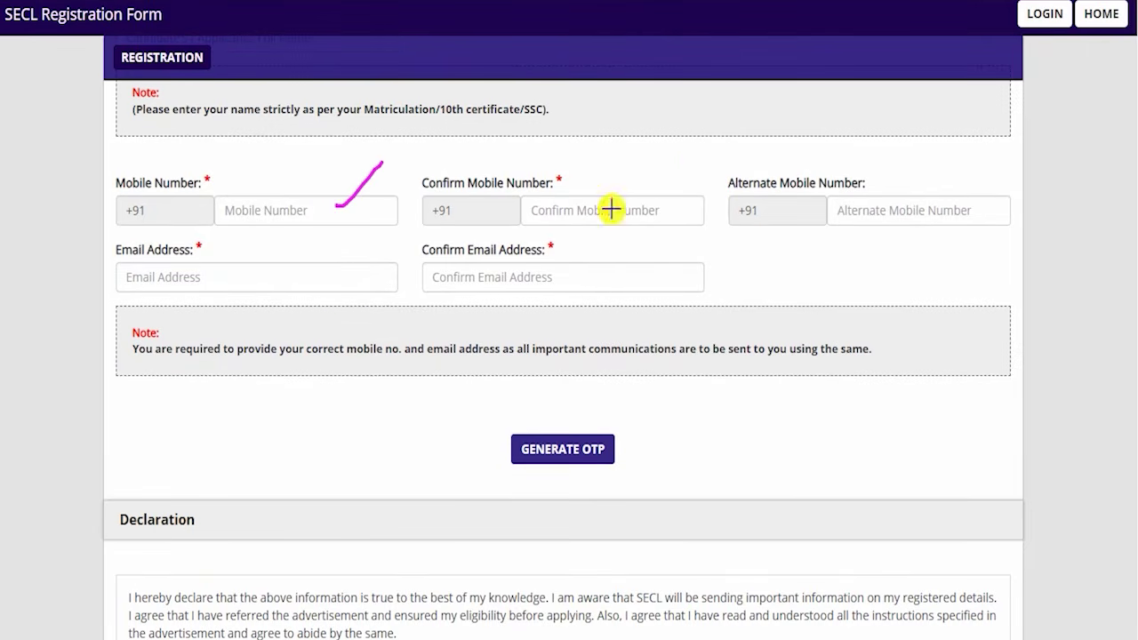
pyautogui.moveTo(610, 210); pyautogui.dragTo(655, 161)
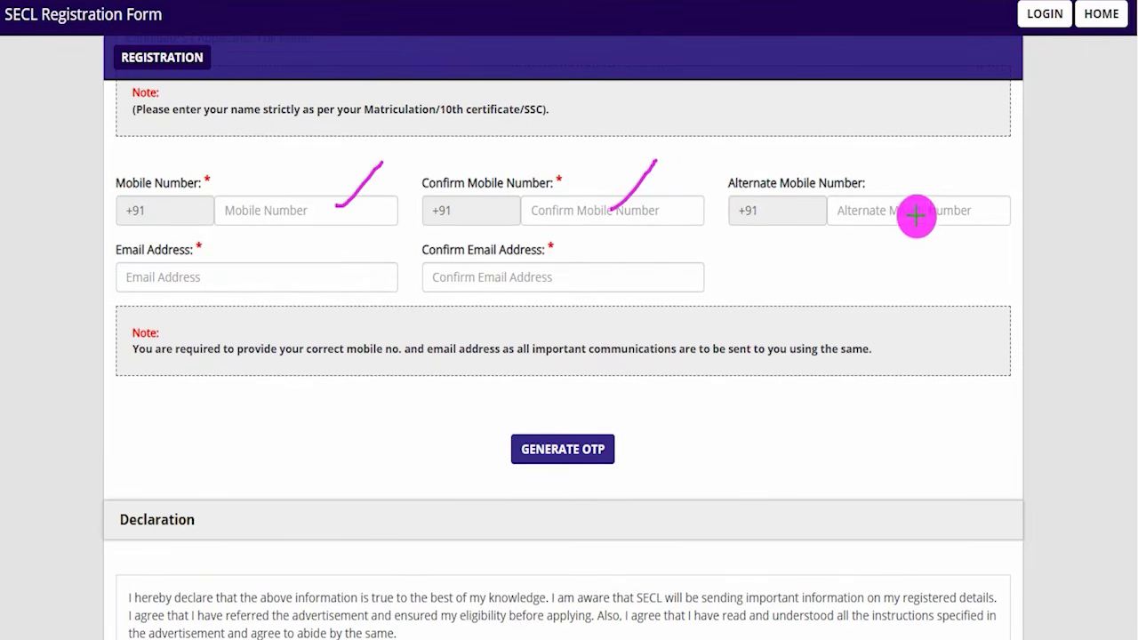
pyautogui.moveTo(918, 211); pyautogui.dragTo(966, 215)
pyautogui.moveTo(171, 279); pyautogui.dragTo(233, 279)
pyautogui.moveTo(455, 277); pyautogui.dragTo(526, 275)
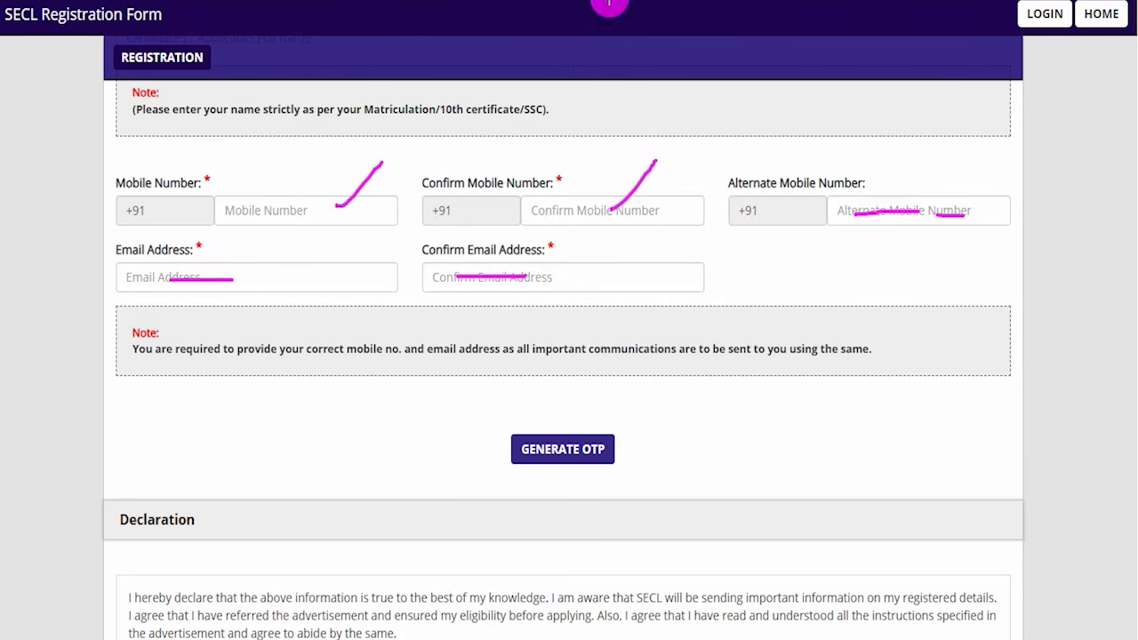
pyautogui.moveTo(470, 405); pyautogui.dragTo(652, 483)
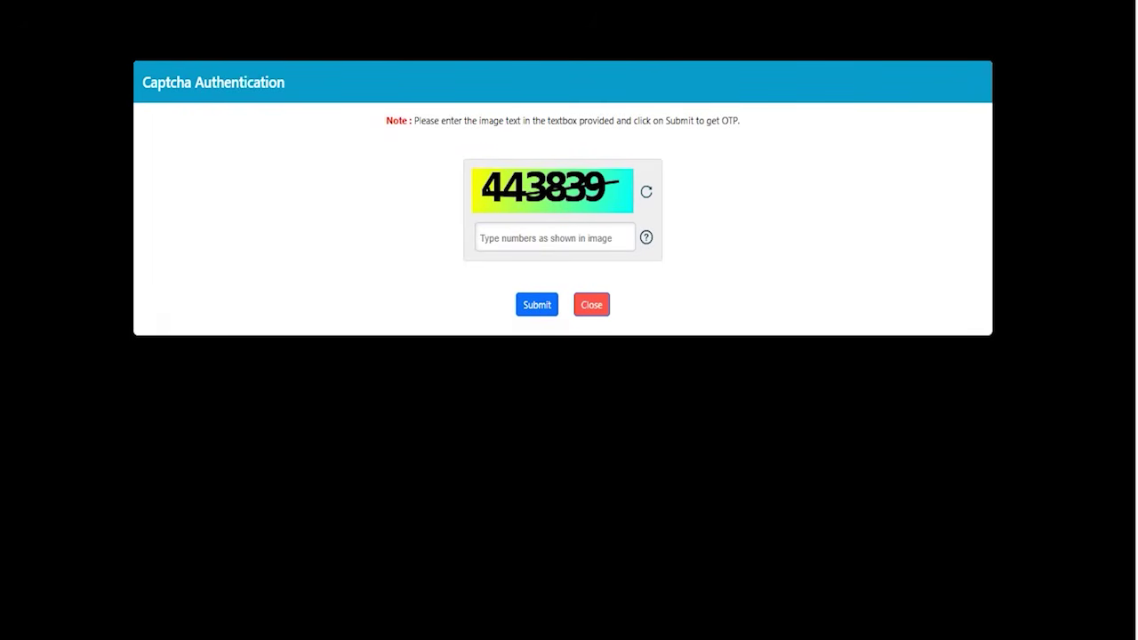
# Examine the captcha authentication for requesting an OTP and the field and option for entering and validating it.
pyautogui.moveTo(736, 148); pyautogui.dragTo(774, 101)
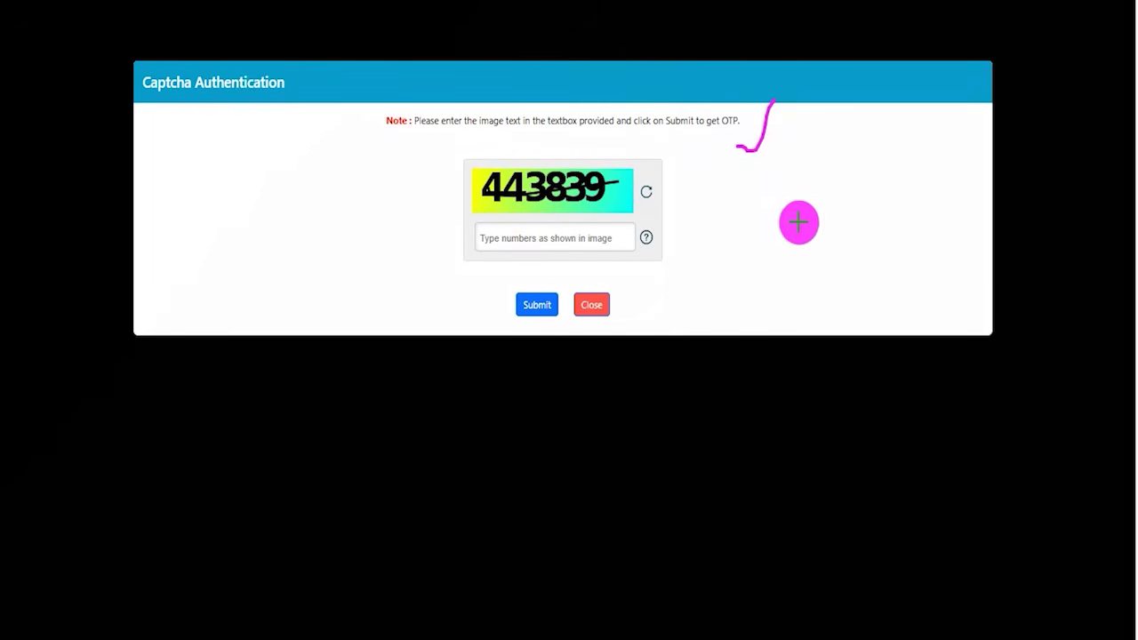
pyautogui.moveTo(614, 205); pyautogui.dragTo(756, 202)
pyautogui.moveTo(505, 241); pyautogui.dragTo(538, 240)
pyautogui.moveTo(302, 237); pyautogui.dragTo(500, 303)
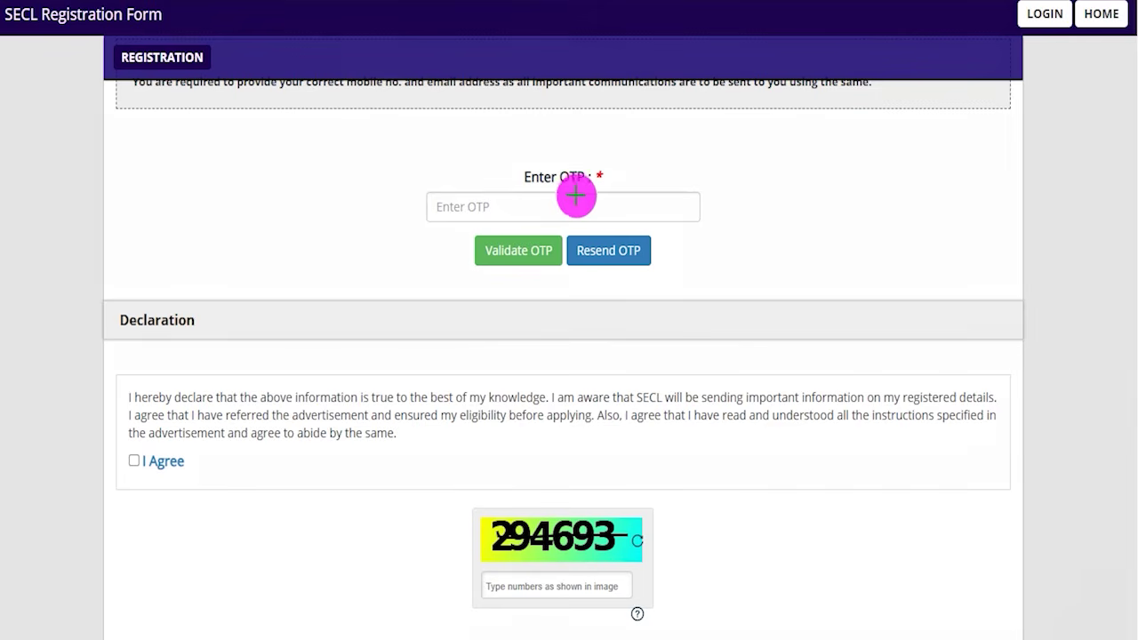
pyautogui.moveTo(613, 204); pyautogui.dragTo(659, 145)
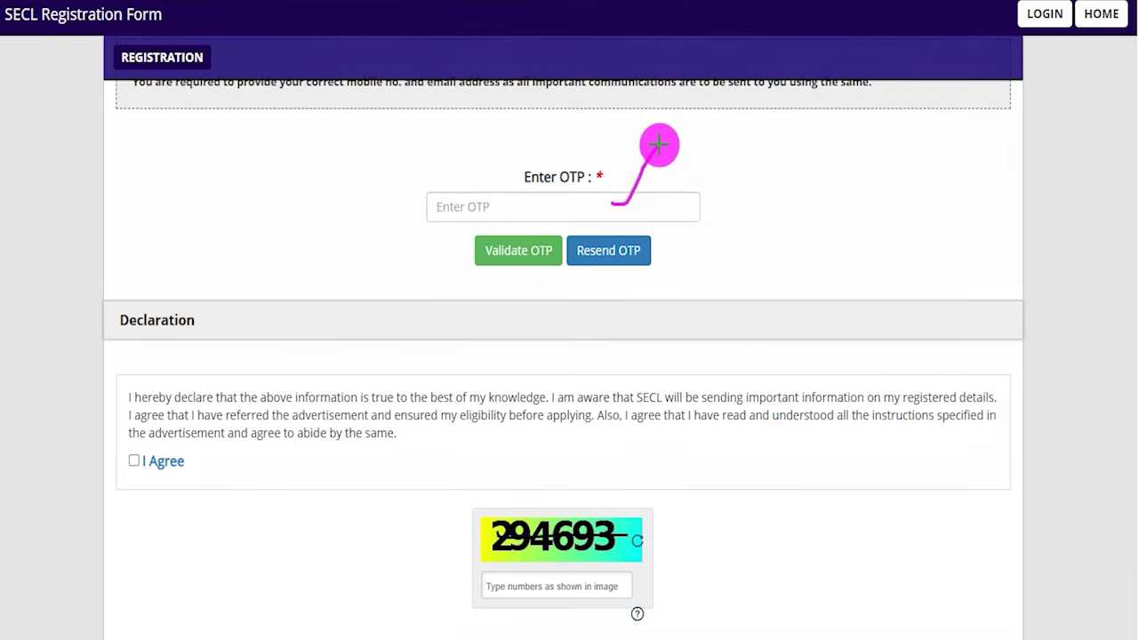
pyautogui.moveTo(317, 252); pyautogui.dragTo(465, 250)
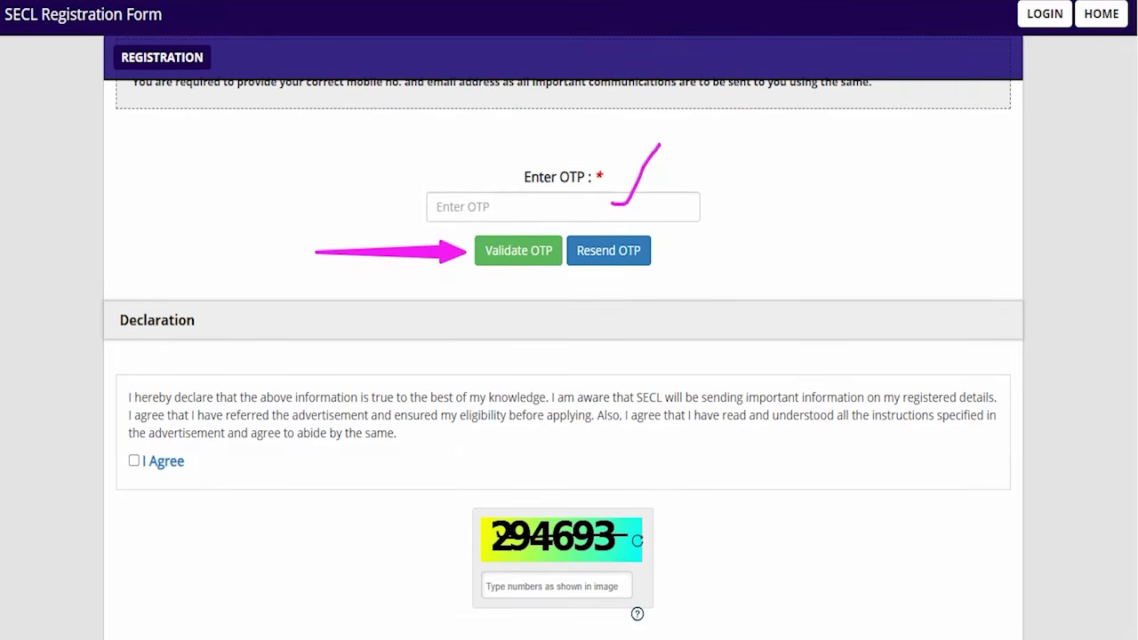
# Agree to the registration declaration and check the image-number field and the Reverify option below it.
pyautogui.scroll(-1, 445, 415)
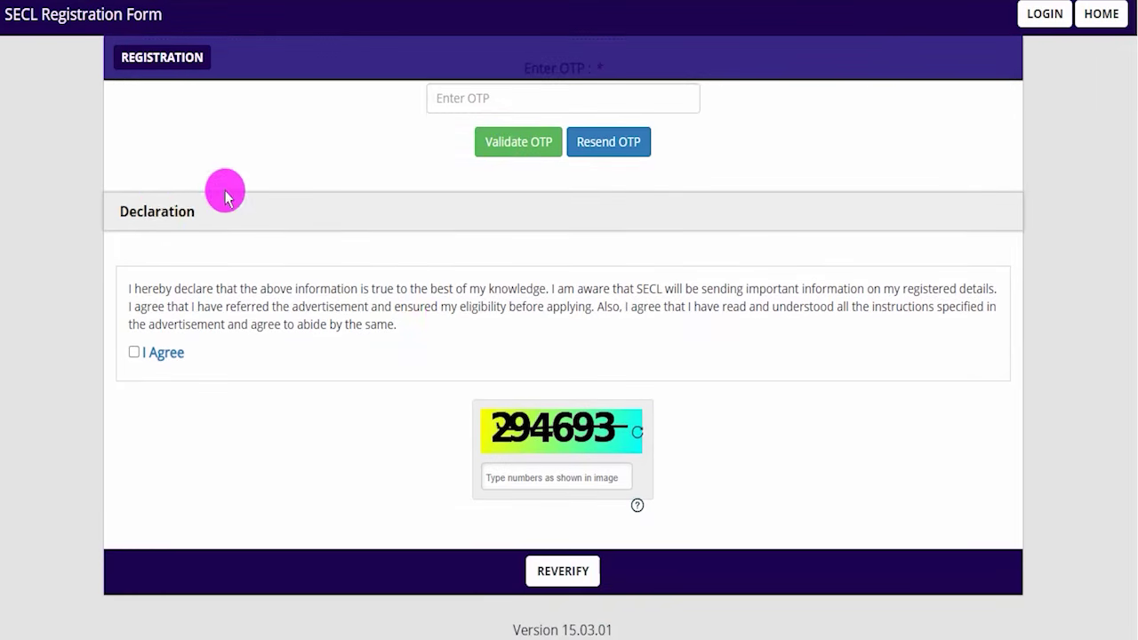
pyautogui.click(134, 353)
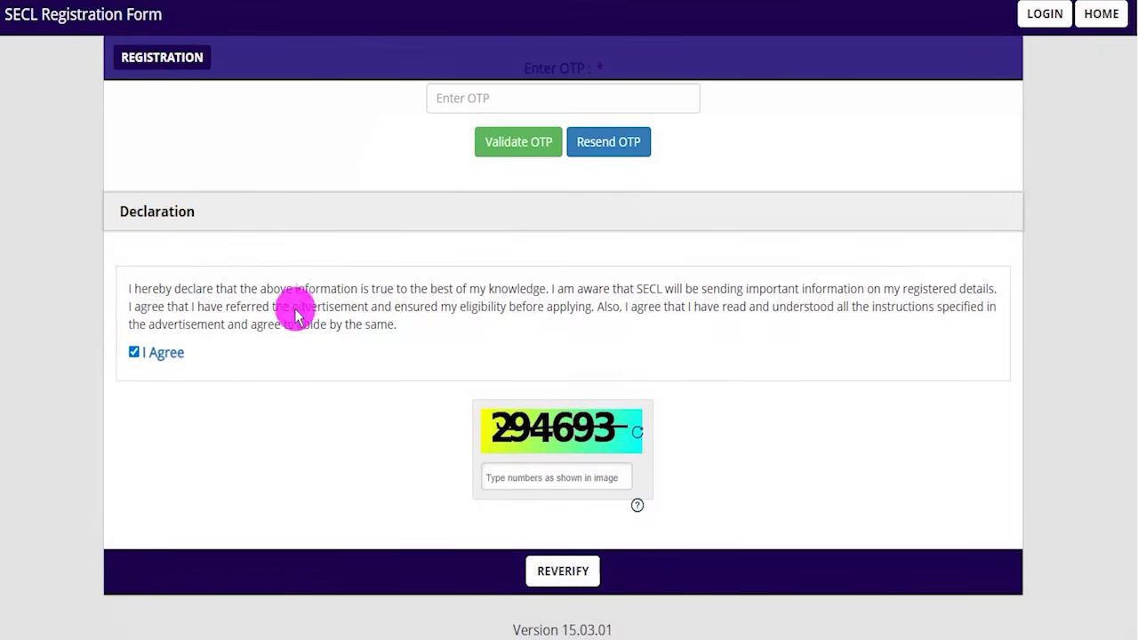
pyautogui.moveTo(619, 438); pyautogui.dragTo(671, 380)
pyautogui.moveTo(512, 485); pyautogui.dragTo(567, 481)
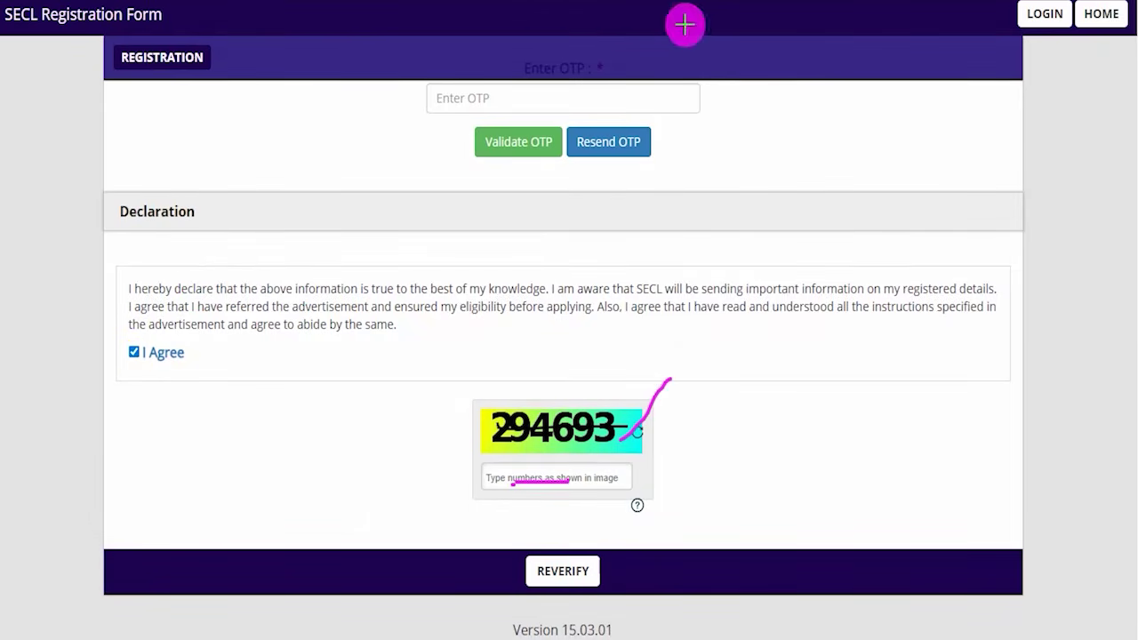
pyautogui.moveTo(791, 433); pyautogui.dragTo(612, 551)
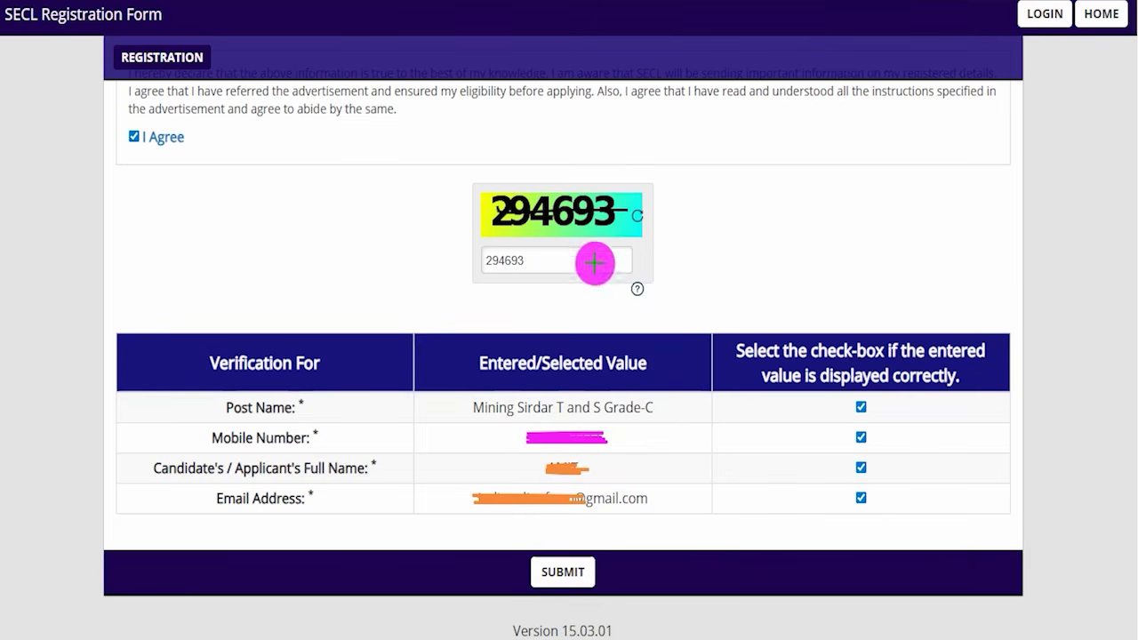
# Review the verification table's post name, mobile number, full name and email rows and submit the registration.
pyautogui.moveTo(727, 358)
pyautogui.mouseDown()
pyautogui.moveTo(701, 406)
pyautogui.moveTo(697, 495)
pyautogui.mouseUp()
pyautogui.moveTo(881, 406); pyautogui.dragTo(904, 389)
pyautogui.moveTo(885, 440); pyautogui.dragTo(906, 425)
pyautogui.moveTo(880, 464); pyautogui.dragTo(913, 461)
pyautogui.moveTo(889, 514); pyautogui.dragTo(932, 488)
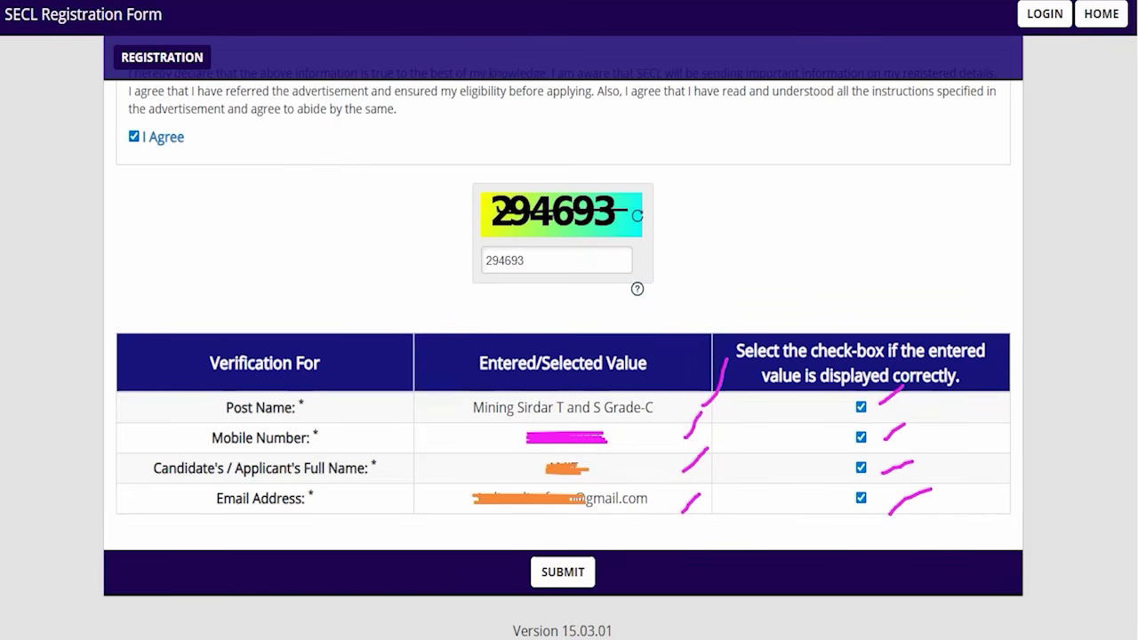
pyautogui.moveTo(774, 488); pyautogui.dragTo(609, 559)
pyautogui.click(591, 563)
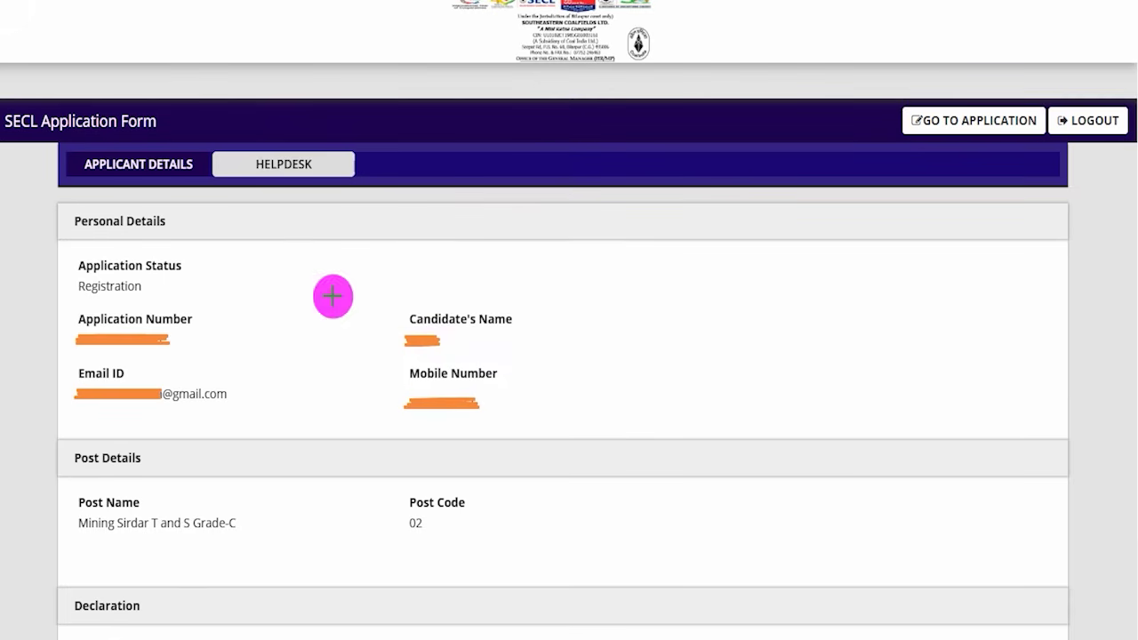
# Check the registered applicant's personal details and go on to the application form.
pyautogui.moveTo(317, 293); pyautogui.dragTo(399, 217)
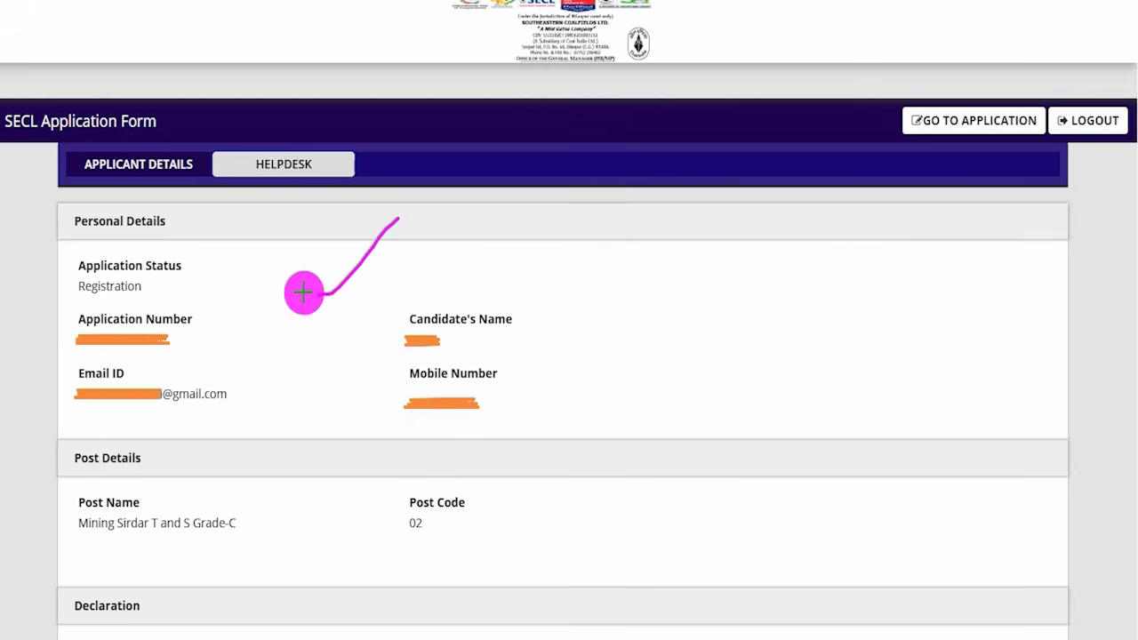
pyautogui.moveTo(237, 394); pyautogui.dragTo(274, 349)
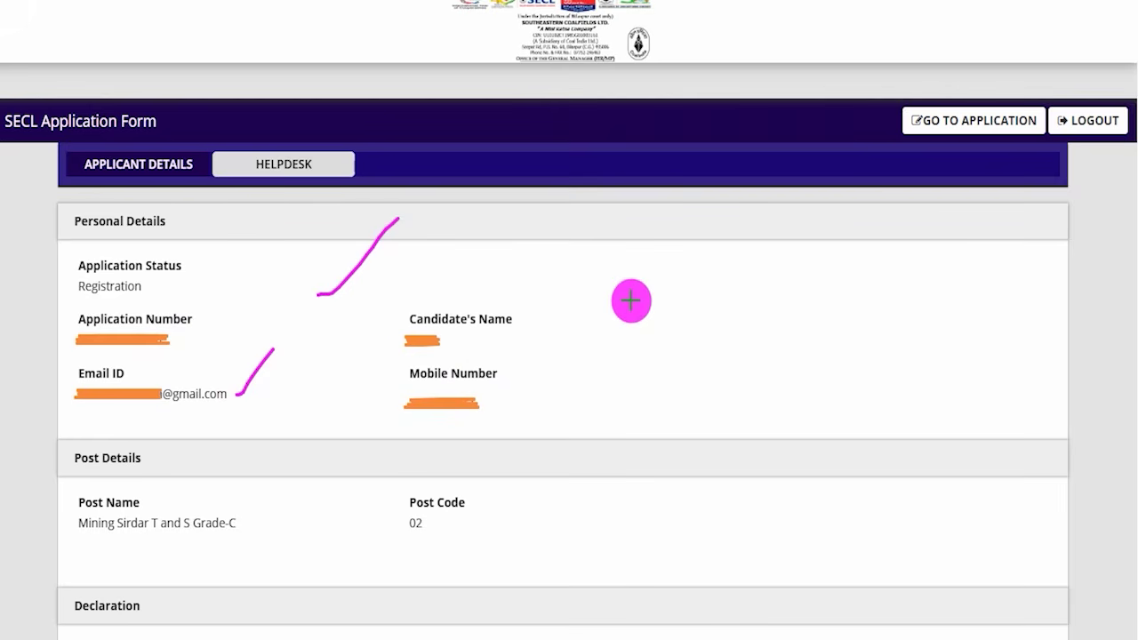
pyautogui.moveTo(969, 278); pyautogui.dragTo(978, 144)
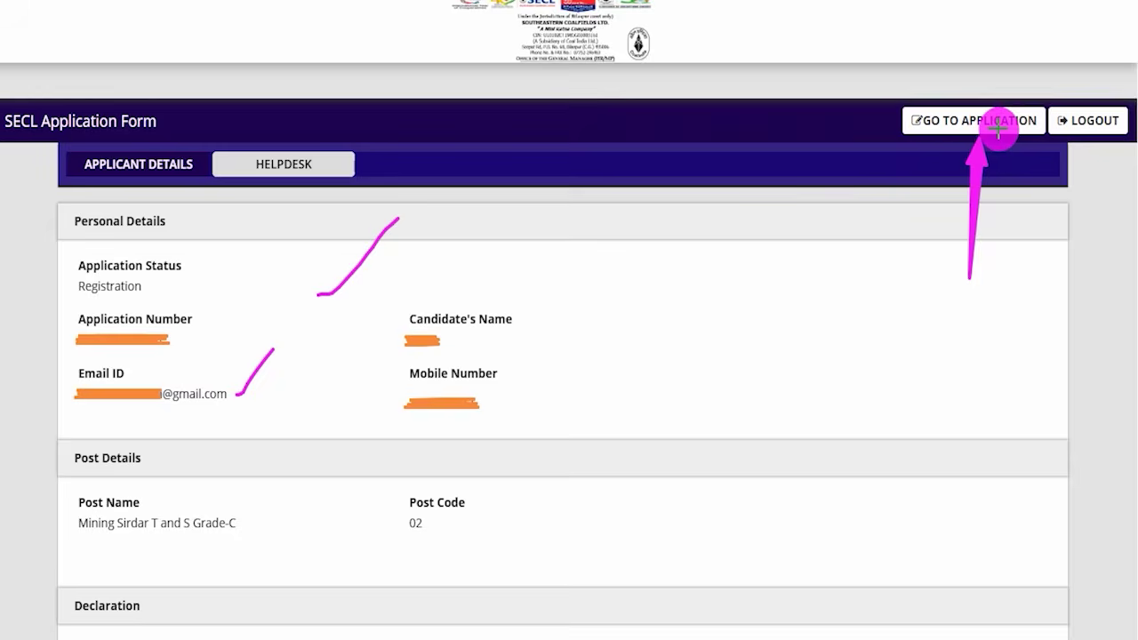
pyautogui.click(997, 125)
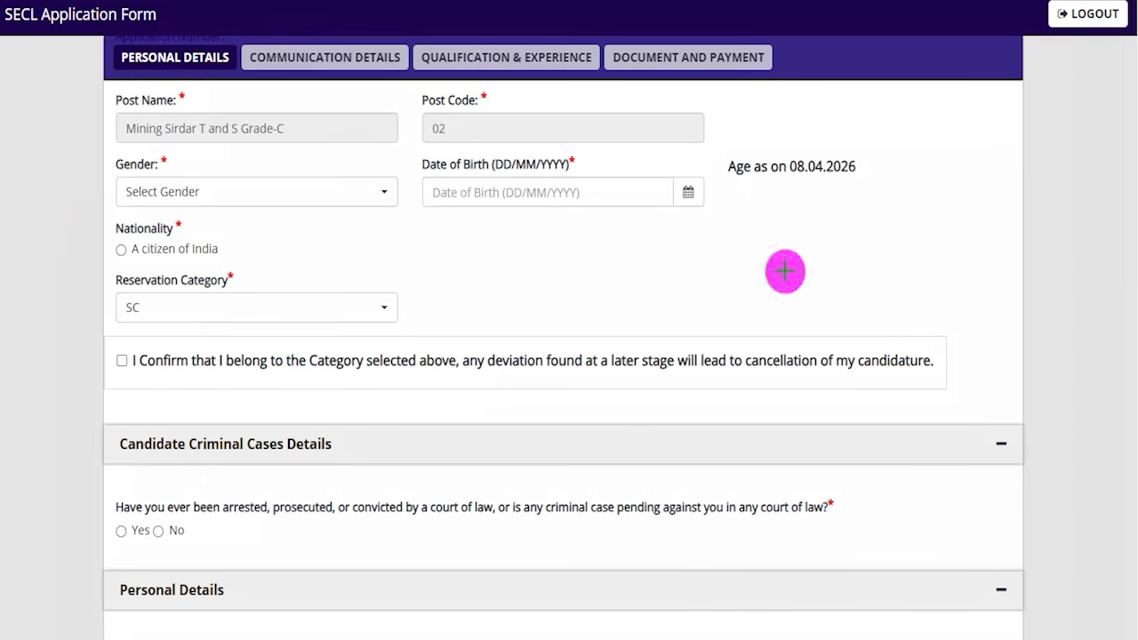
# Look over the form's section tabs and post name, and set the gender to Male.
pyautogui.moveTo(765, 119); pyautogui.dragTo(825, 53)
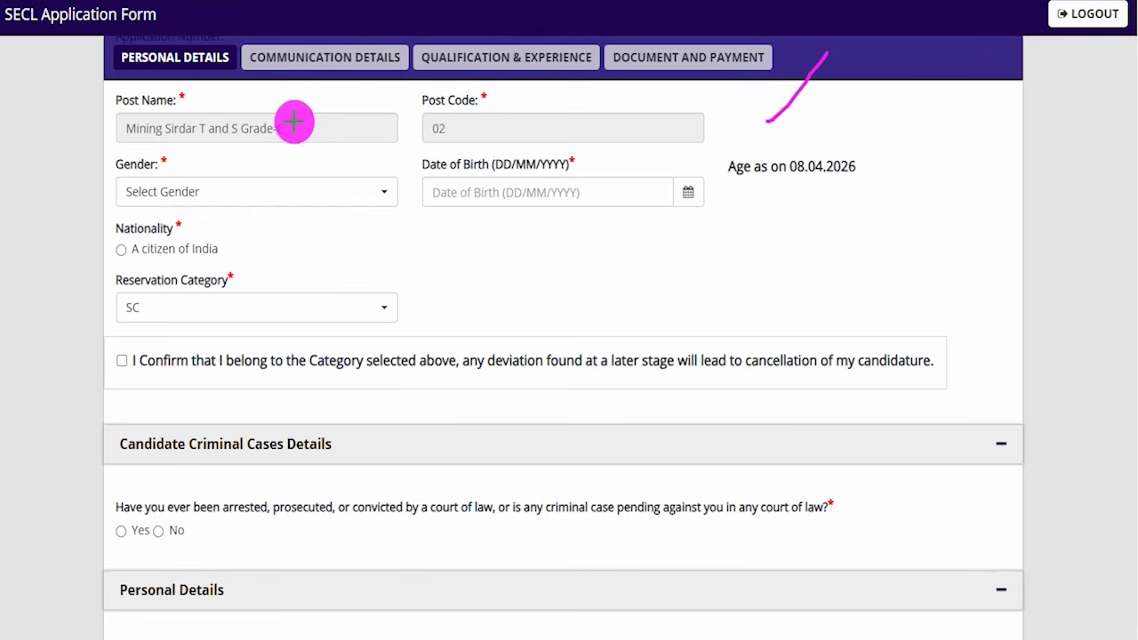
pyautogui.moveTo(295, 123); pyautogui.dragTo(343, 81)
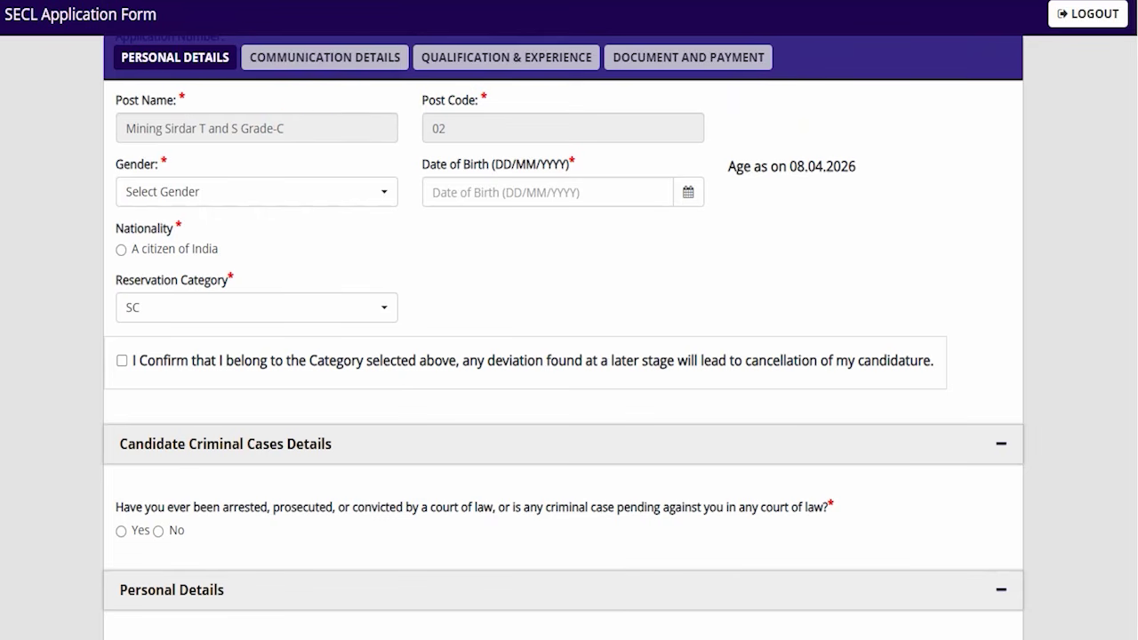
pyautogui.click(168, 193)
pyautogui.click(145, 285)
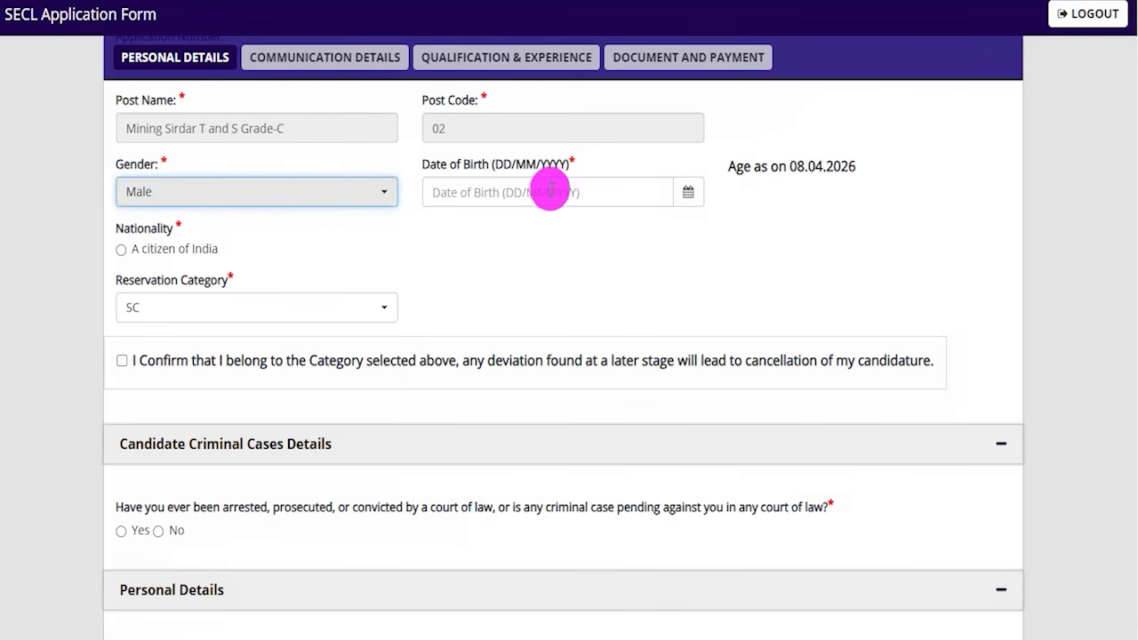
# Mark the nationality as a citizen of India and confirm the reservation category, keeping it as SC.
pyautogui.click(681, 194)
pyautogui.click(699, 275)
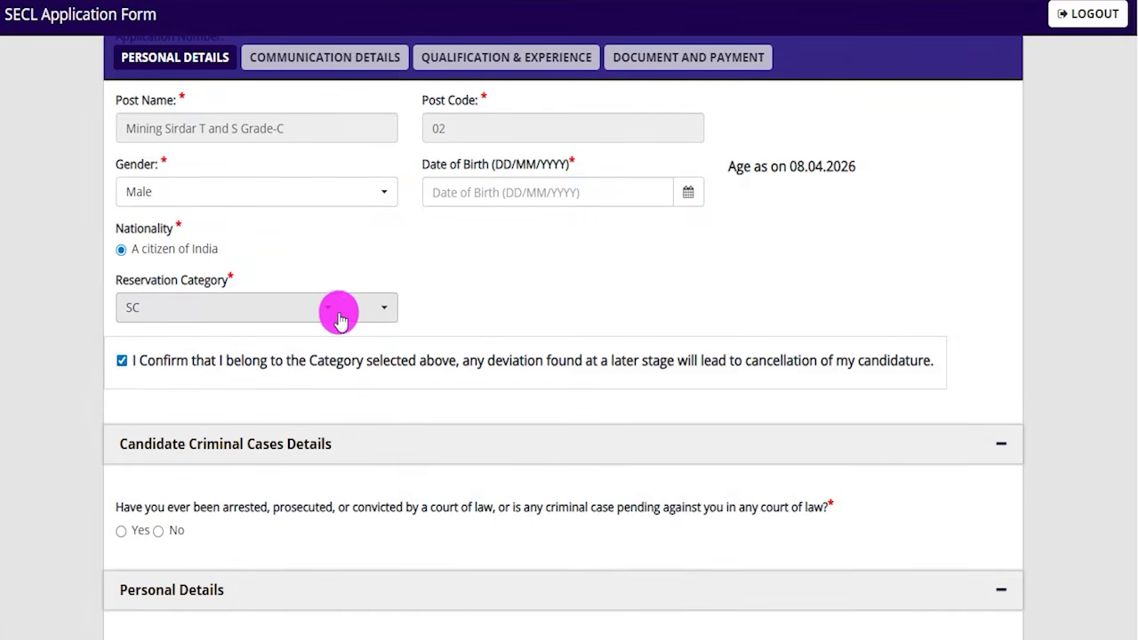
pyautogui.click(211, 306)
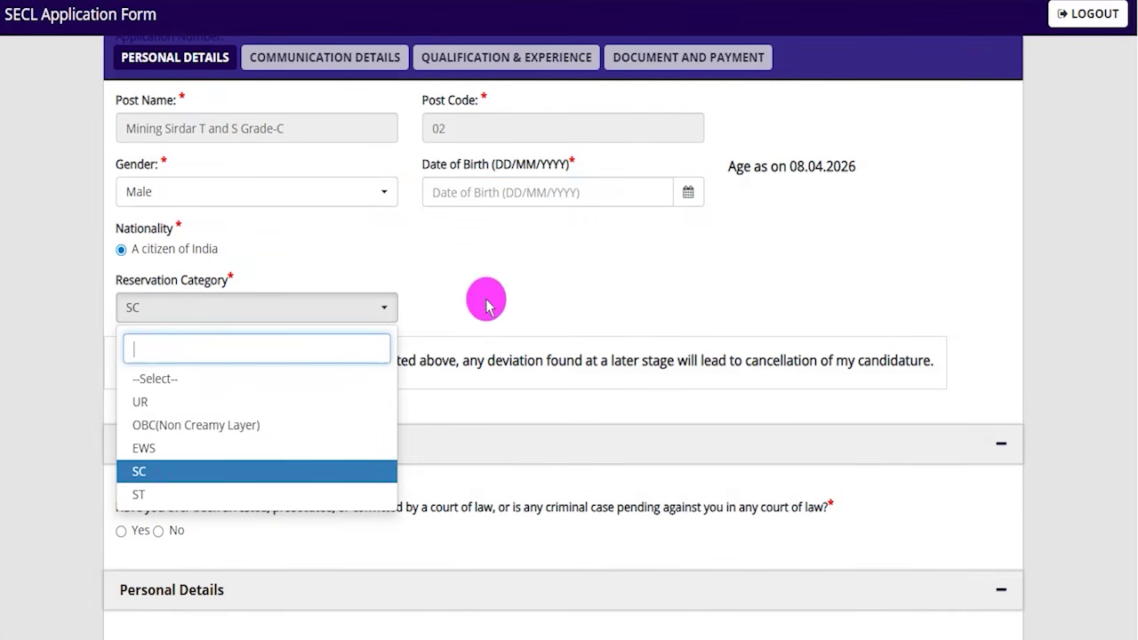
pyautogui.click(373, 302)
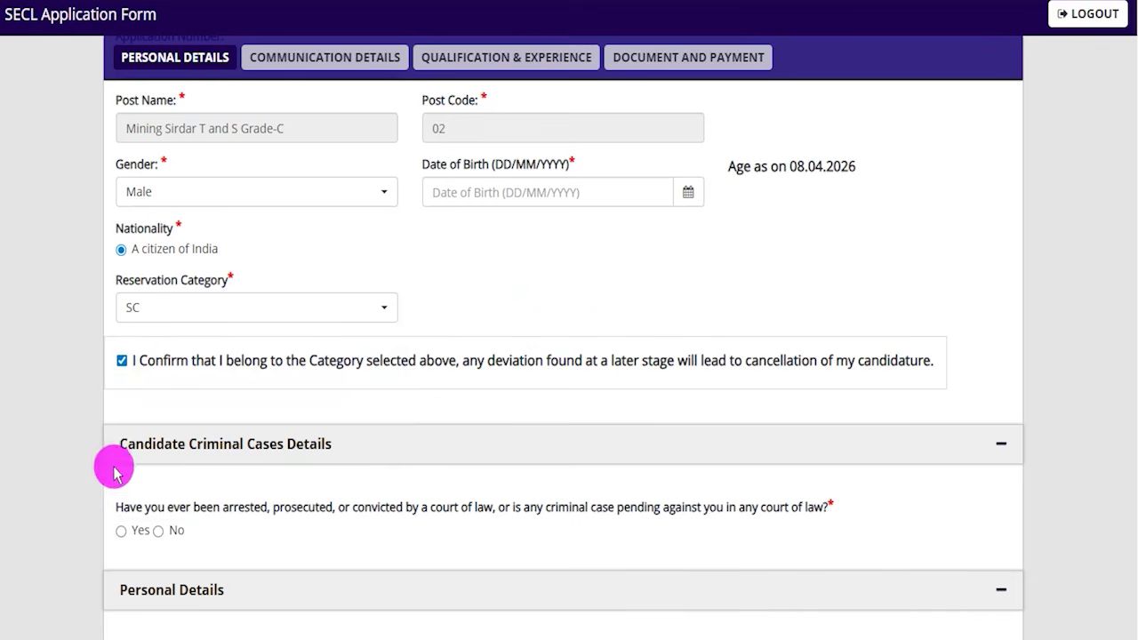
# Preview the case detail fields required for a Yes answer, and answer No to the criminal cases question.
pyautogui.moveTo(144, 508); pyautogui.dragTo(338, 507)
pyautogui.click(140, 530)
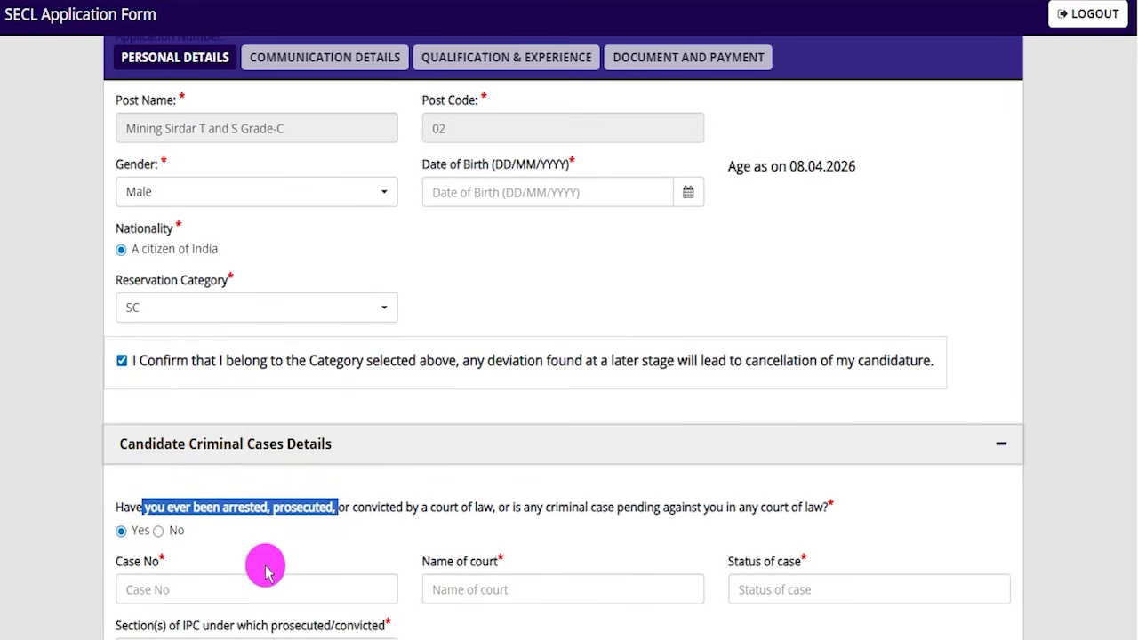
pyautogui.click(178, 588)
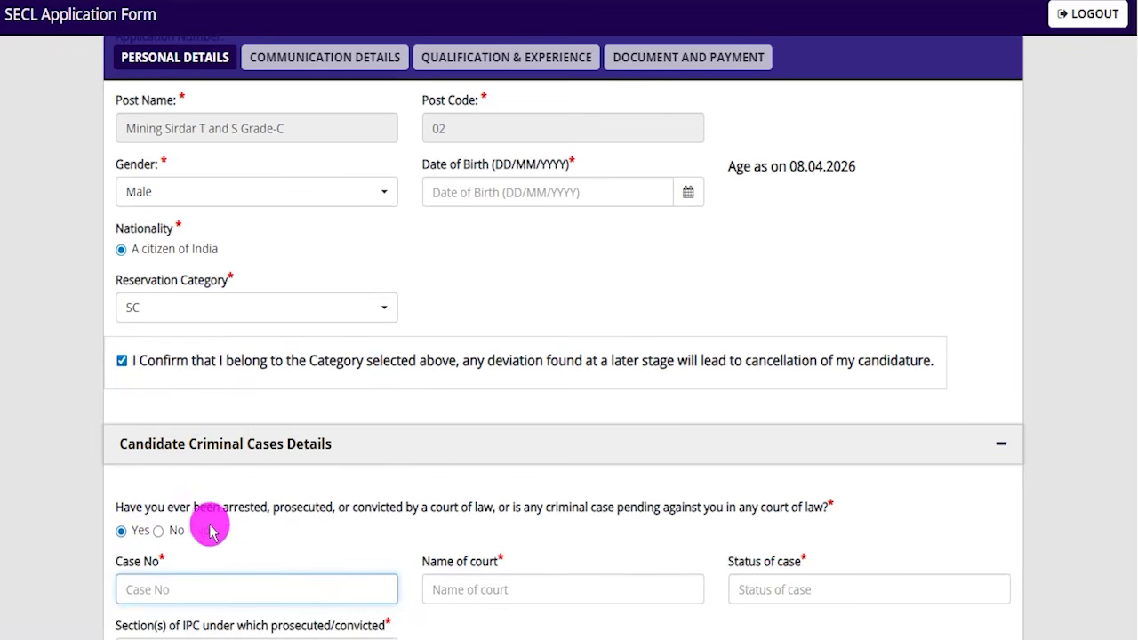
pyautogui.click(159, 531)
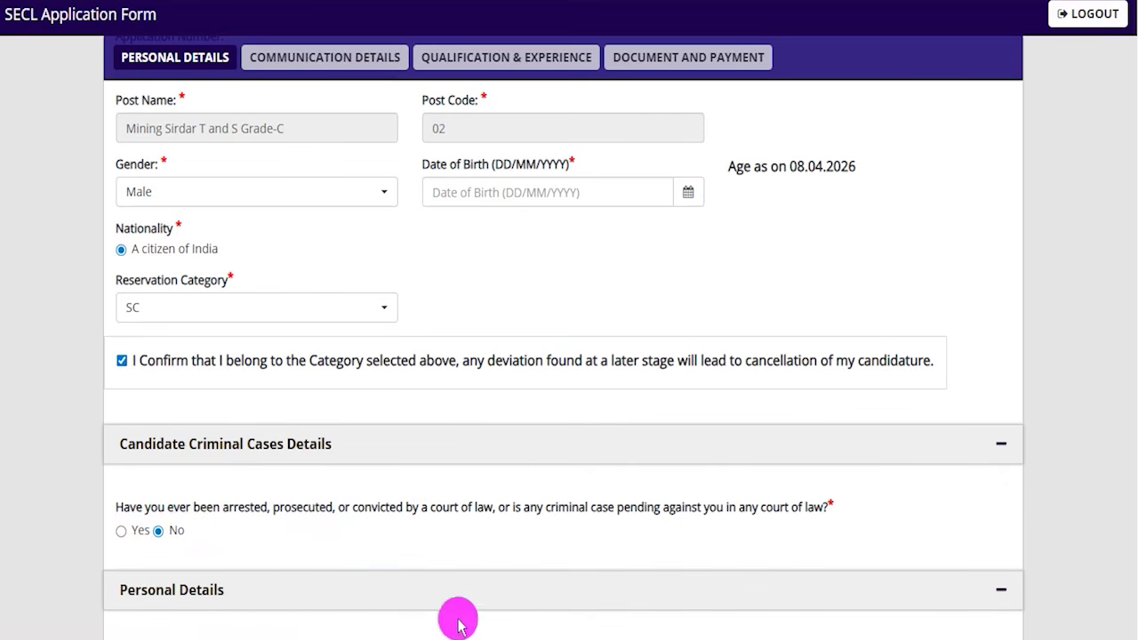
# Examine the father's name, mother's name, marital status and religion fields in the Personal Details section.
pyautogui.scroll(-5, 526, 605)
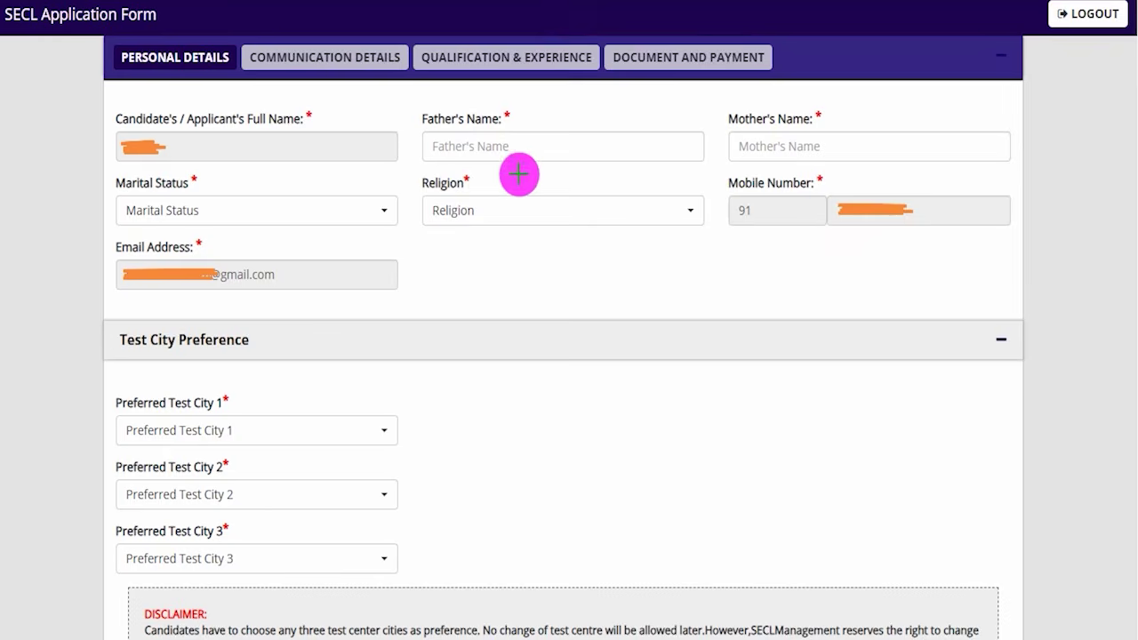
pyautogui.moveTo(523, 146); pyautogui.dragTo(583, 88)
pyautogui.moveTo(843, 144); pyautogui.dragTo(898, 101)
pyautogui.moveTo(206, 212); pyautogui.dragTo(254, 153)
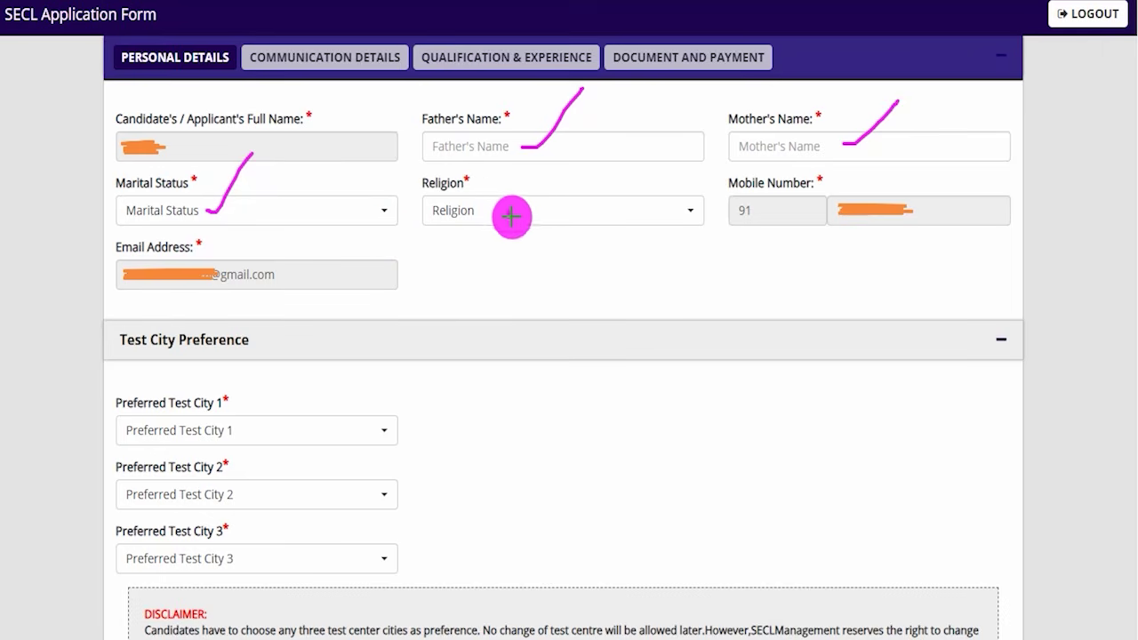
pyautogui.moveTo(508, 215); pyautogui.dragTo(564, 149)
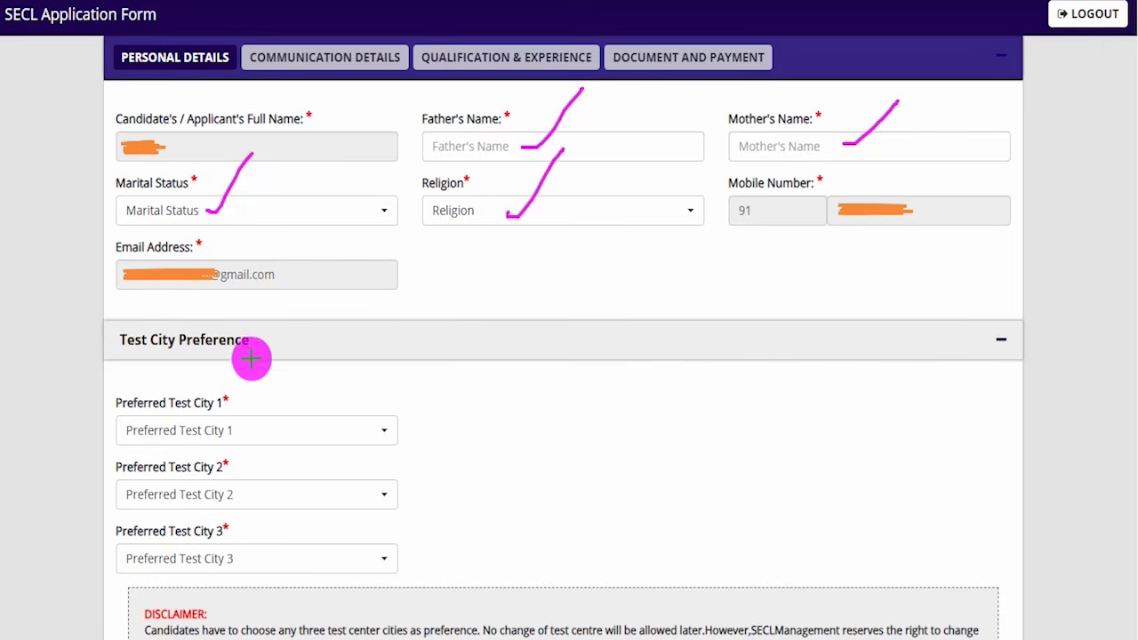
# Set the preferred test cities to Bilaspur, Bhubaneswar and Bhopal, in that order.
pyautogui.scroll(-3, 1130, 470)
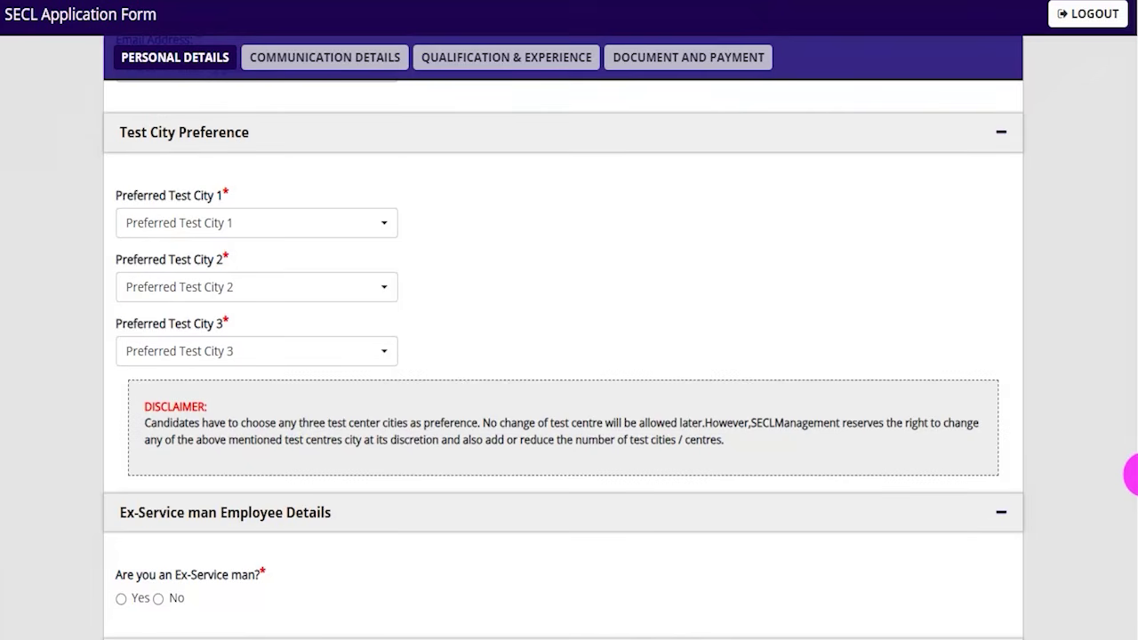
pyautogui.click(264, 223)
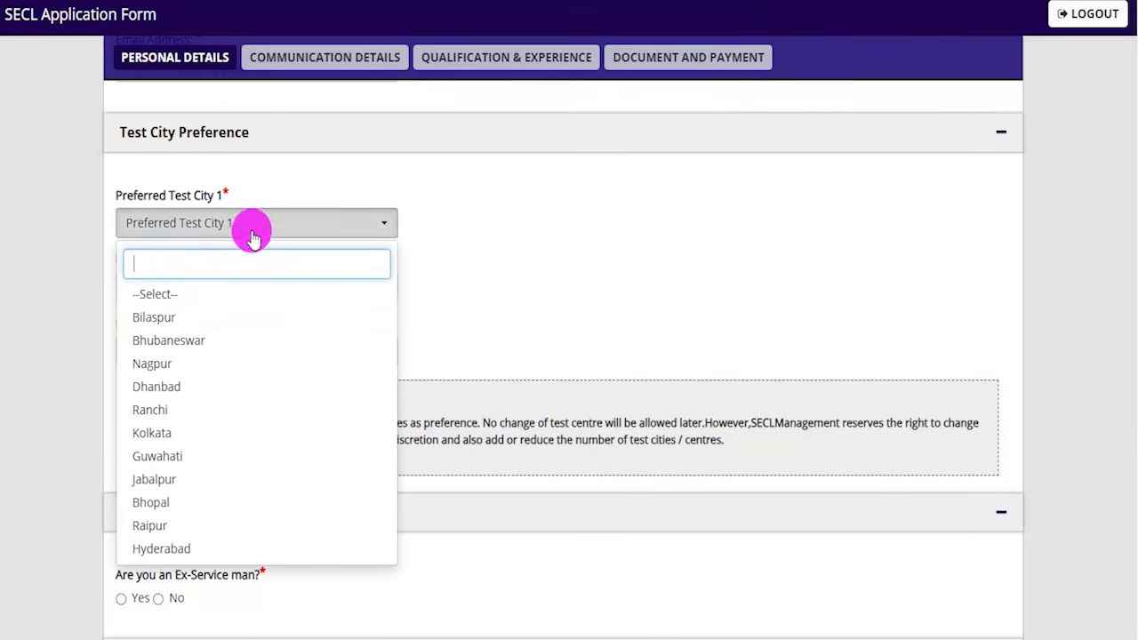
pyautogui.click(279, 317)
pyautogui.click(307, 299)
pyautogui.click(190, 402)
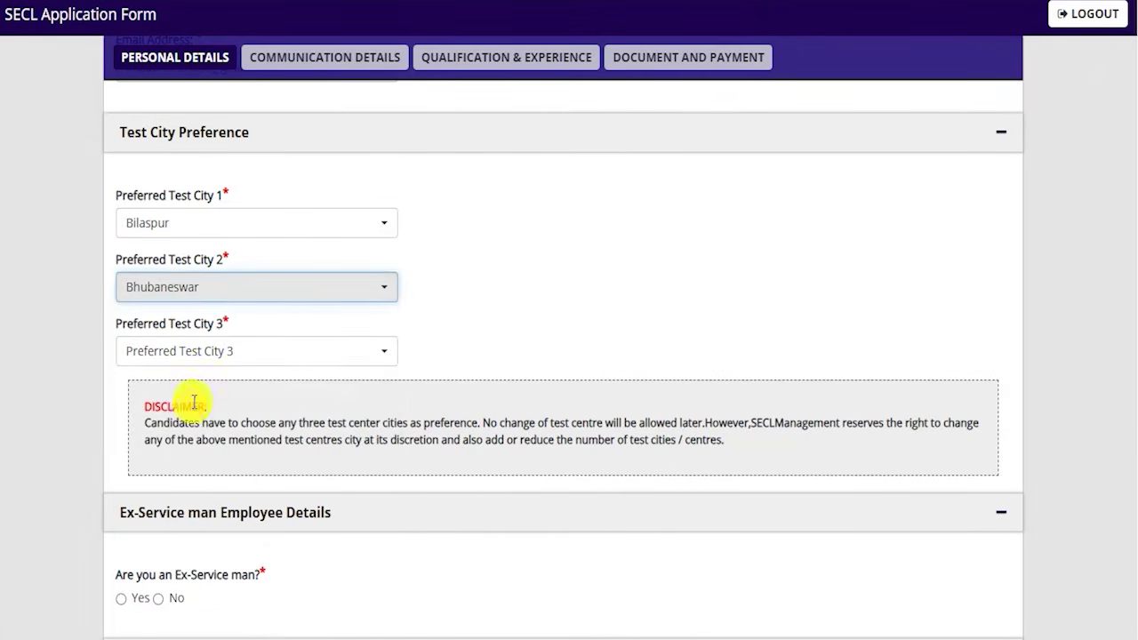
pyautogui.click(255, 351)
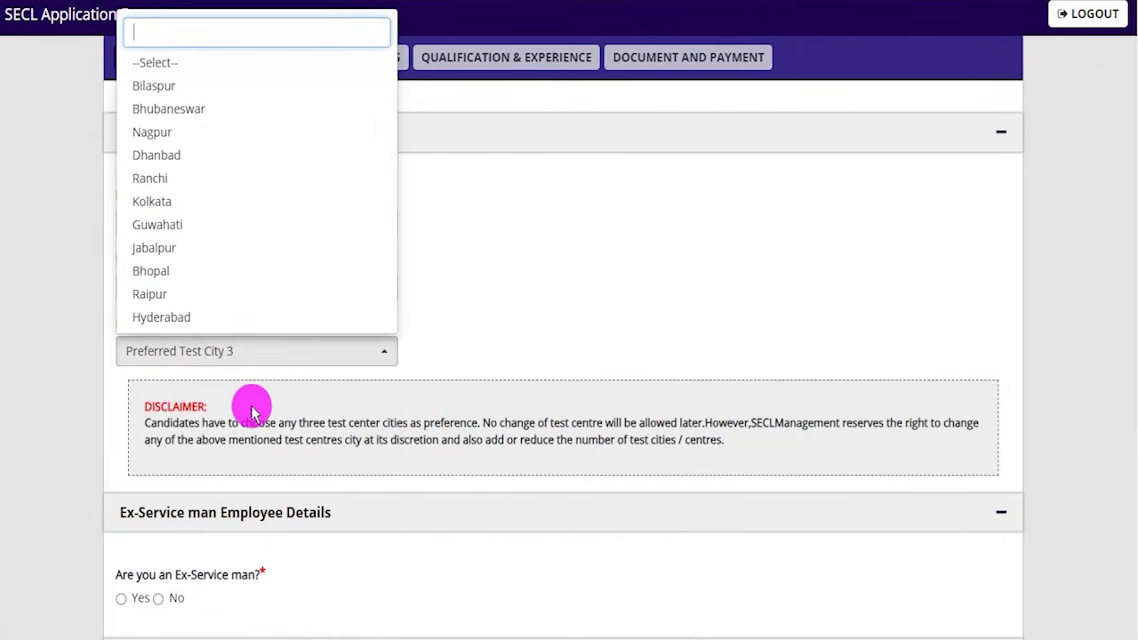
pyautogui.click(166, 273)
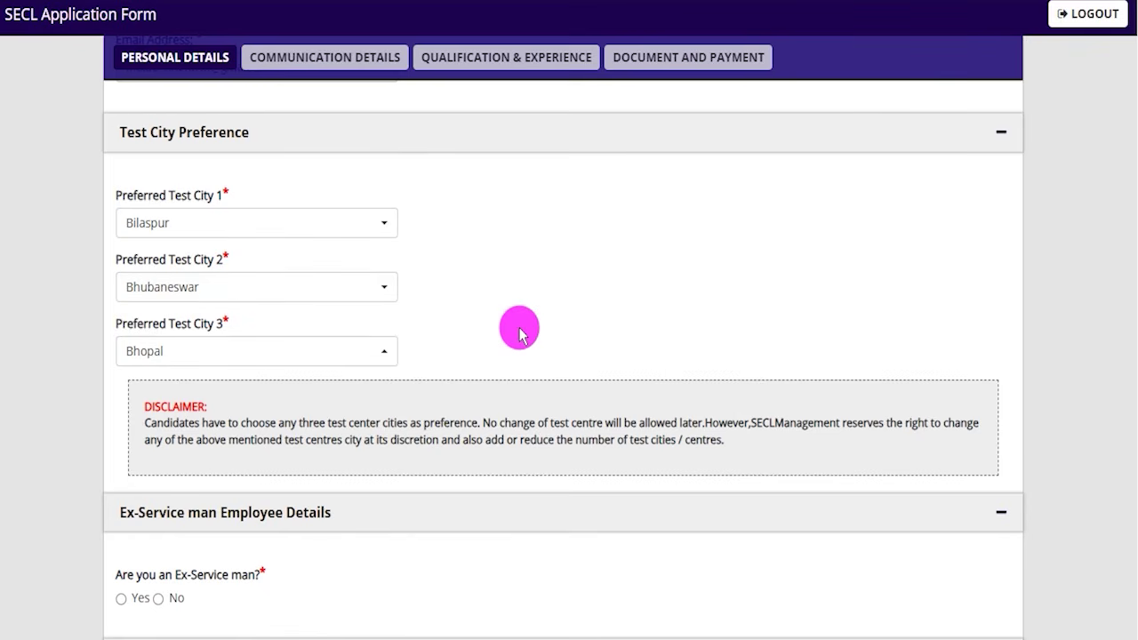
# Preview the service date fields required for a Yes answer, and answer No to the Ex-Service man question.
pyautogui.scroll(-3, 516, 331)
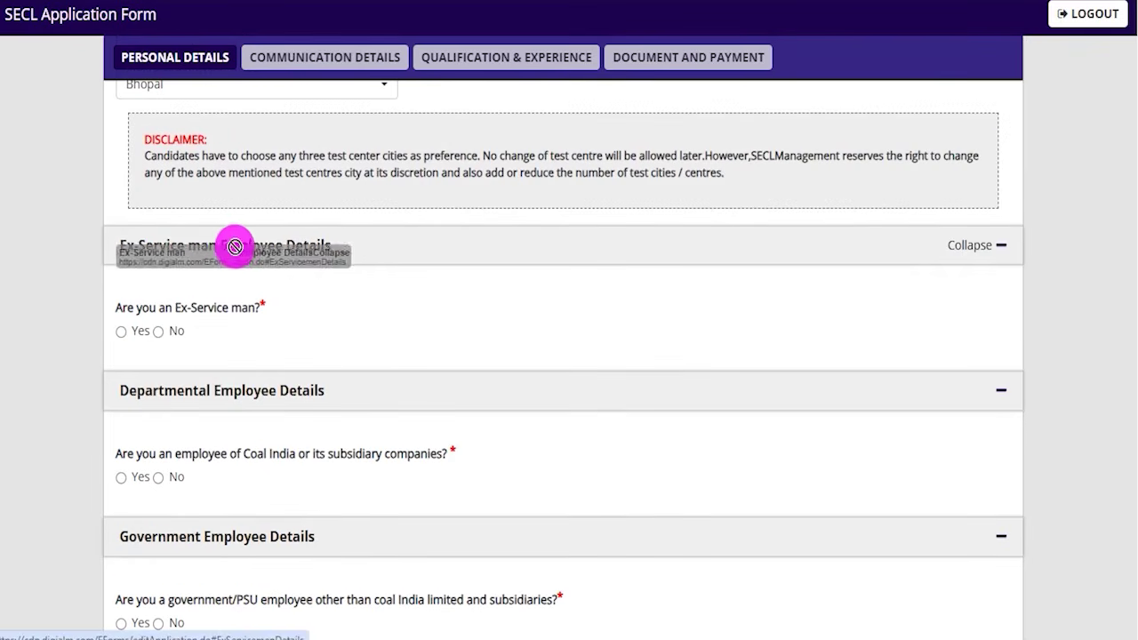
pyautogui.moveTo(134, 307); pyautogui.dragTo(208, 306)
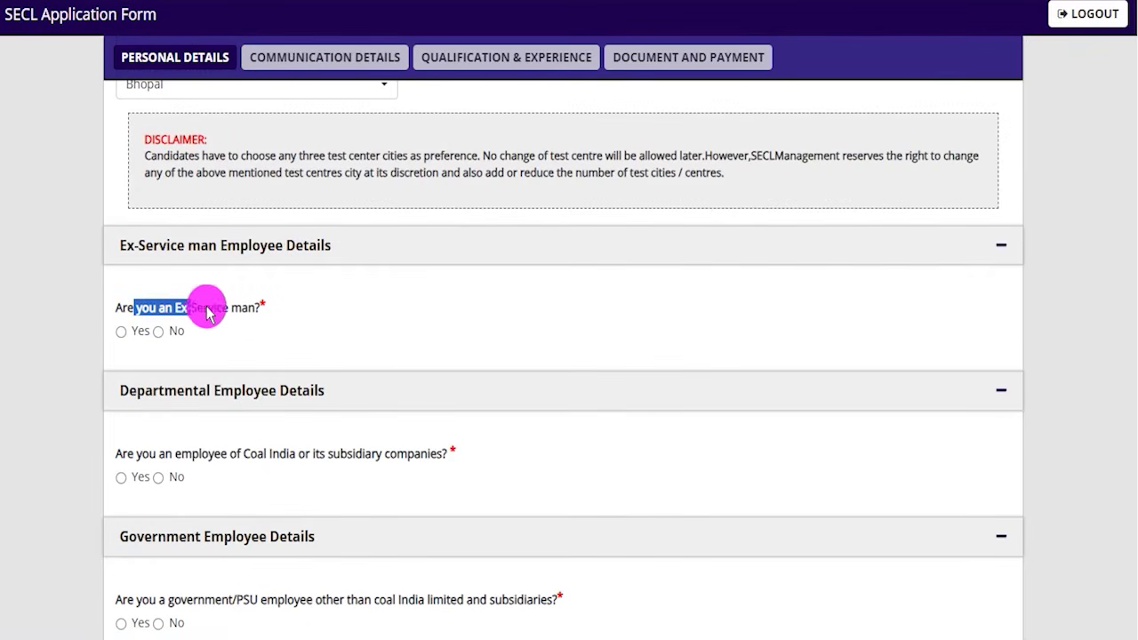
pyautogui.click(122, 332)
pyautogui.scroll(-2, 229, 275)
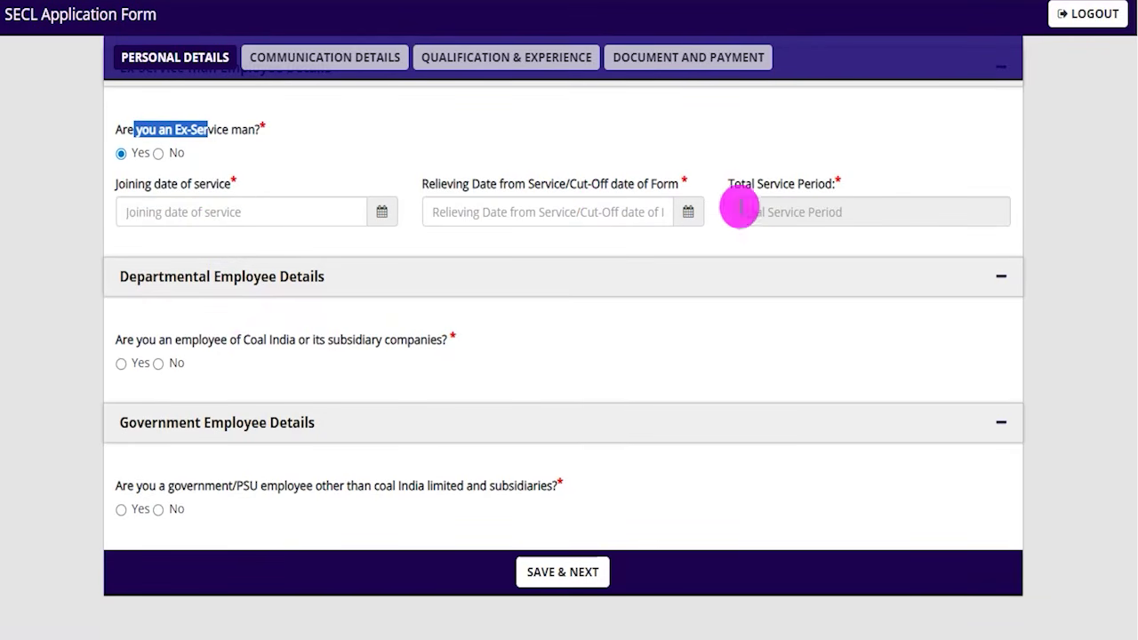
pyautogui.moveTo(751, 183); pyautogui.dragTo(798, 181)
pyautogui.click(785, 211)
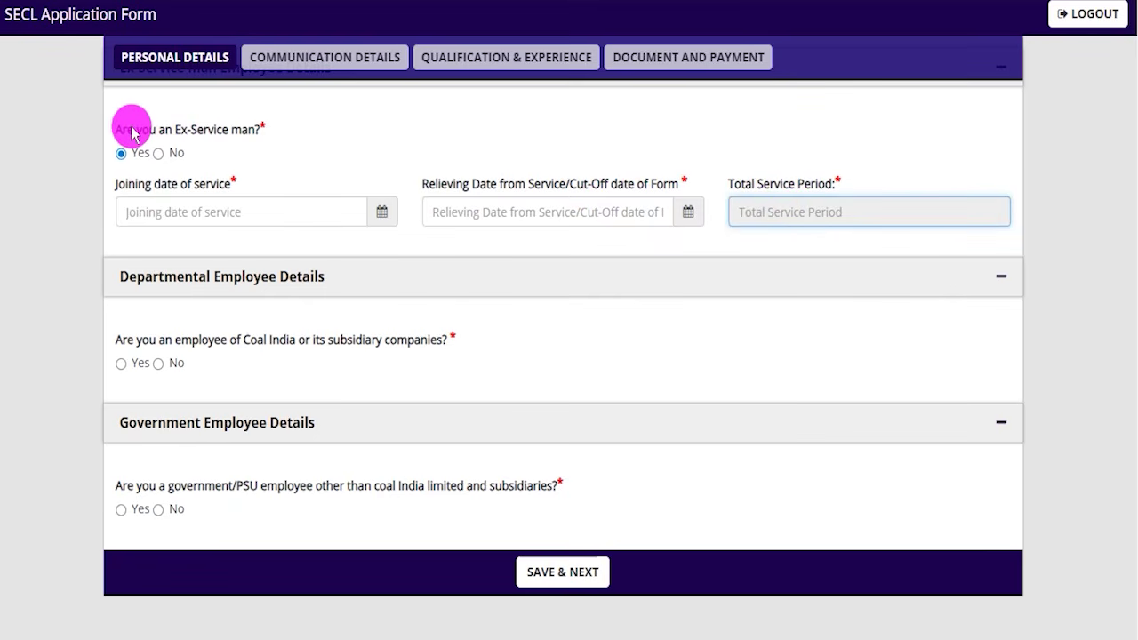
pyautogui.moveTo(132, 132); pyautogui.dragTo(250, 130)
pyautogui.click(158, 153)
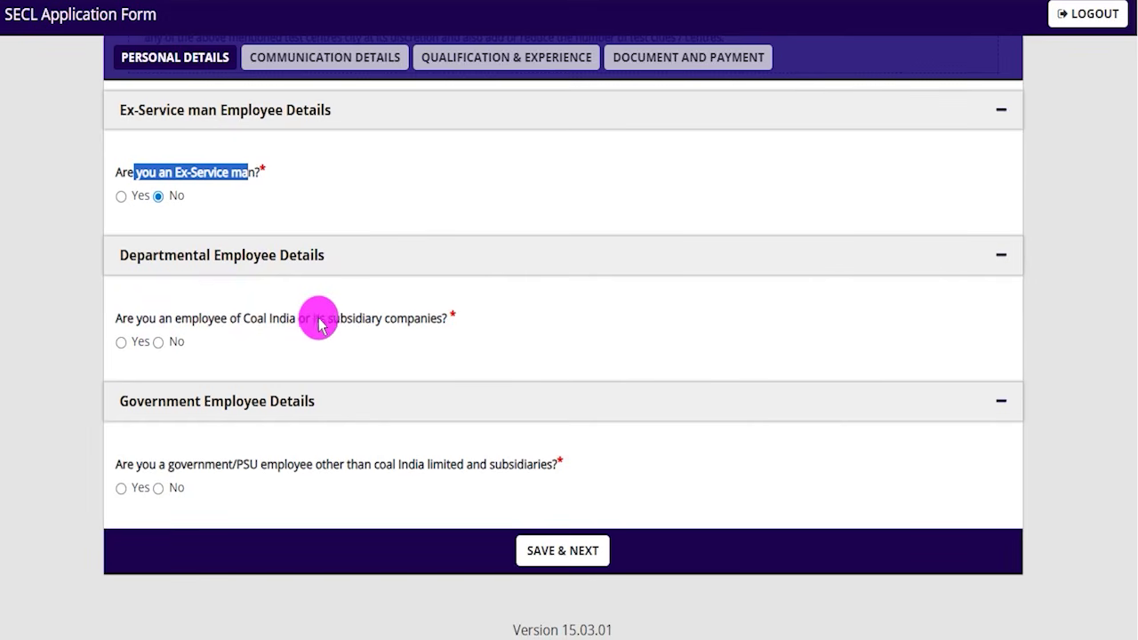
# Preview the employee fields and subsidiary company list for a Yes answer, and answer No to the Coal India employee question.
pyautogui.moveTo(286, 319); pyautogui.dragTo(355, 320)
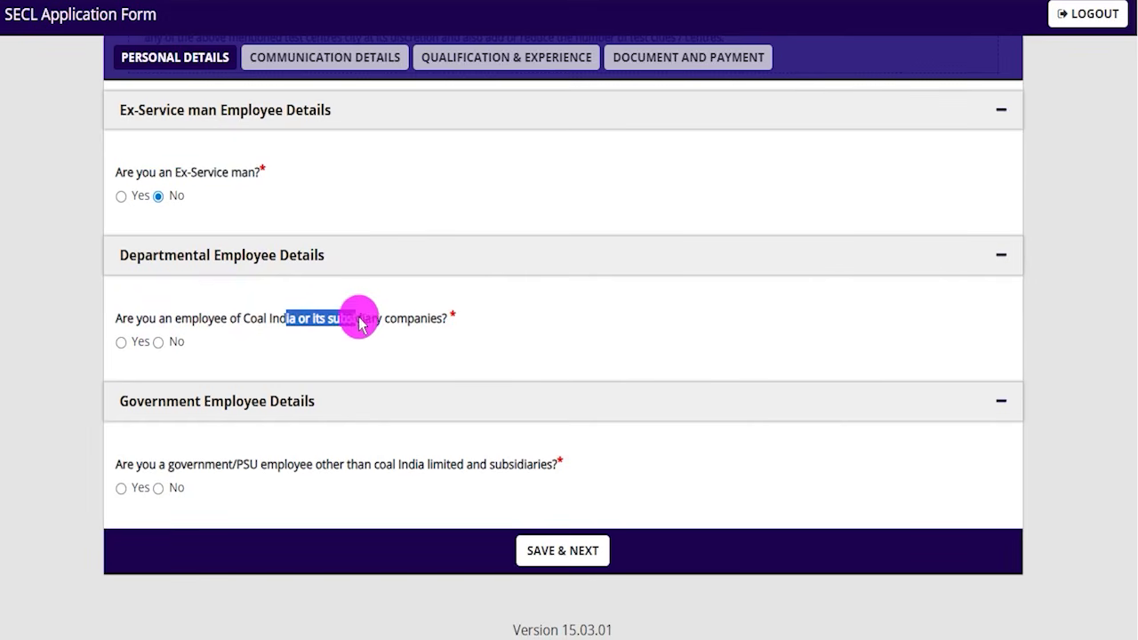
pyautogui.click(122, 343)
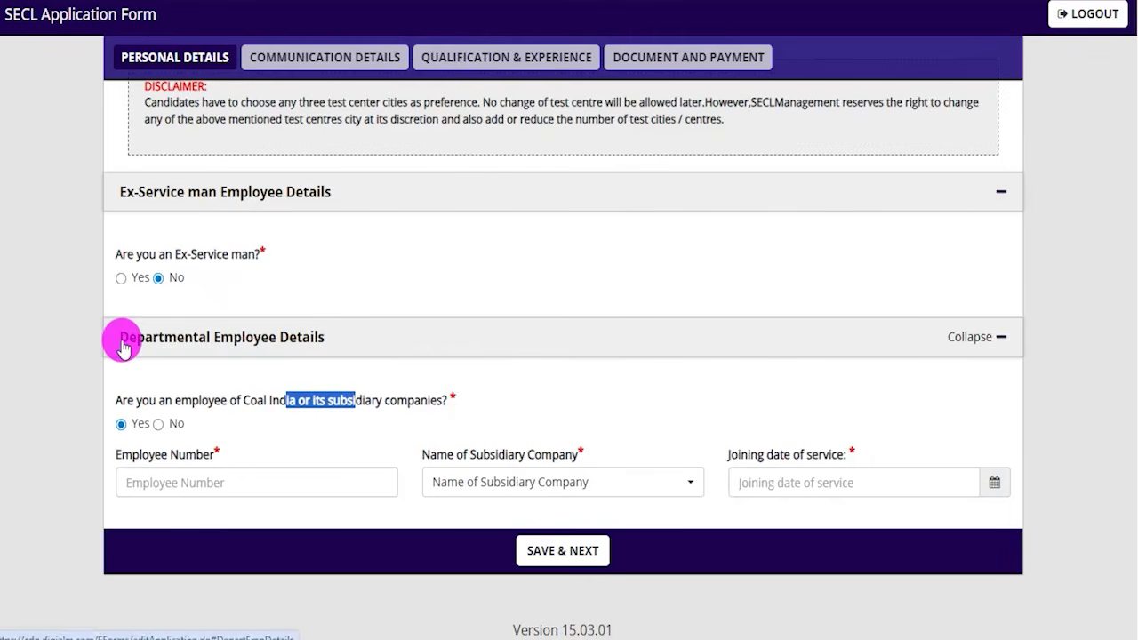
pyautogui.click(213, 477)
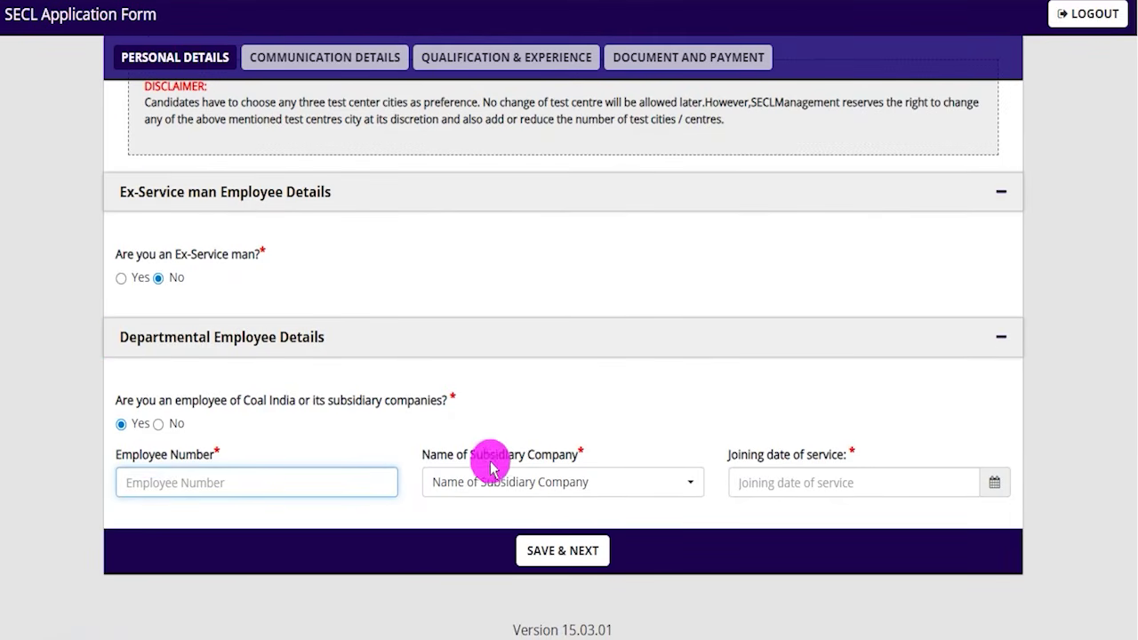
pyautogui.click(524, 484)
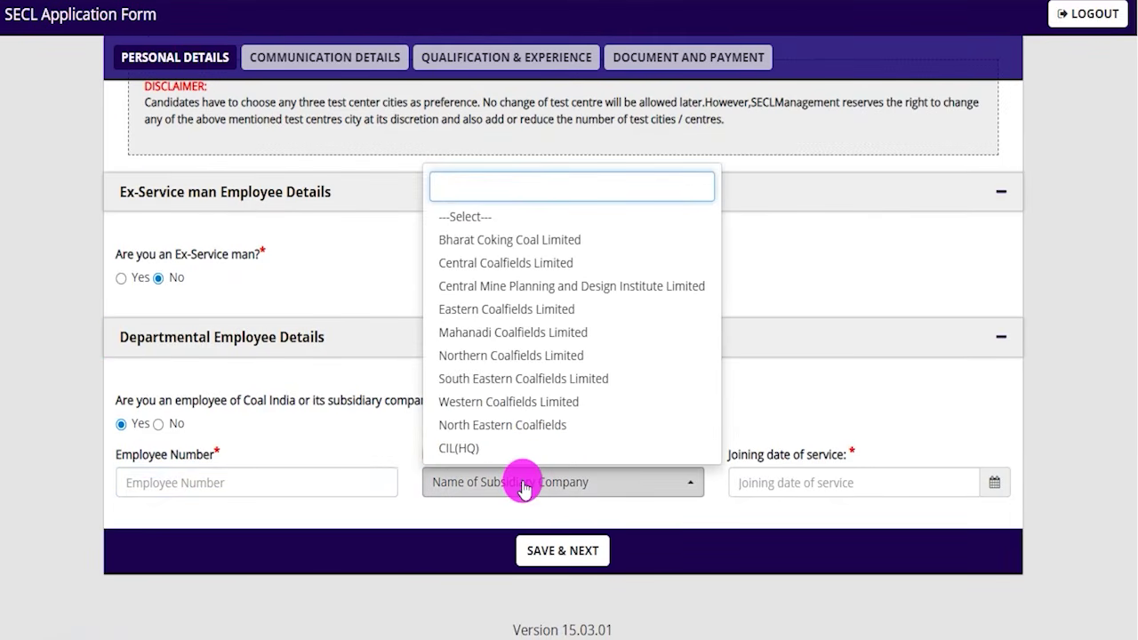
pyautogui.click(996, 484)
pyautogui.click(1055, 439)
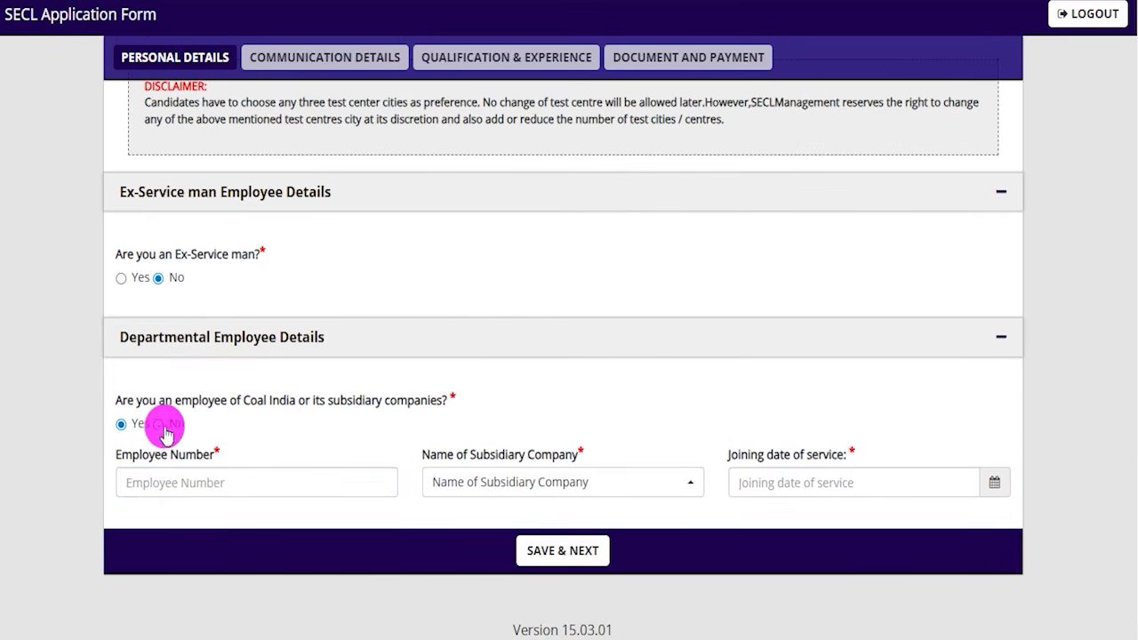
pyautogui.click(161, 427)
# Preview the NOC note and employment fields for a Yes answer, and answer No to the government/PSU employee question.
pyautogui.scroll(-2, 241, 485)
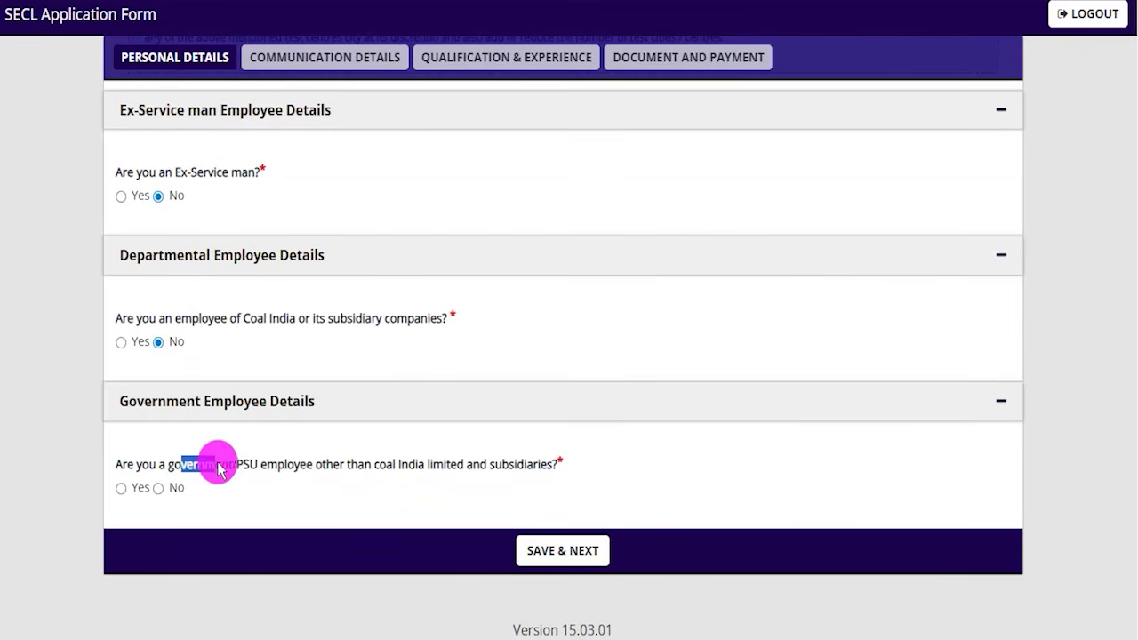
pyautogui.moveTo(241, 469); pyautogui.dragTo(473, 464)
pyautogui.click(122, 491)
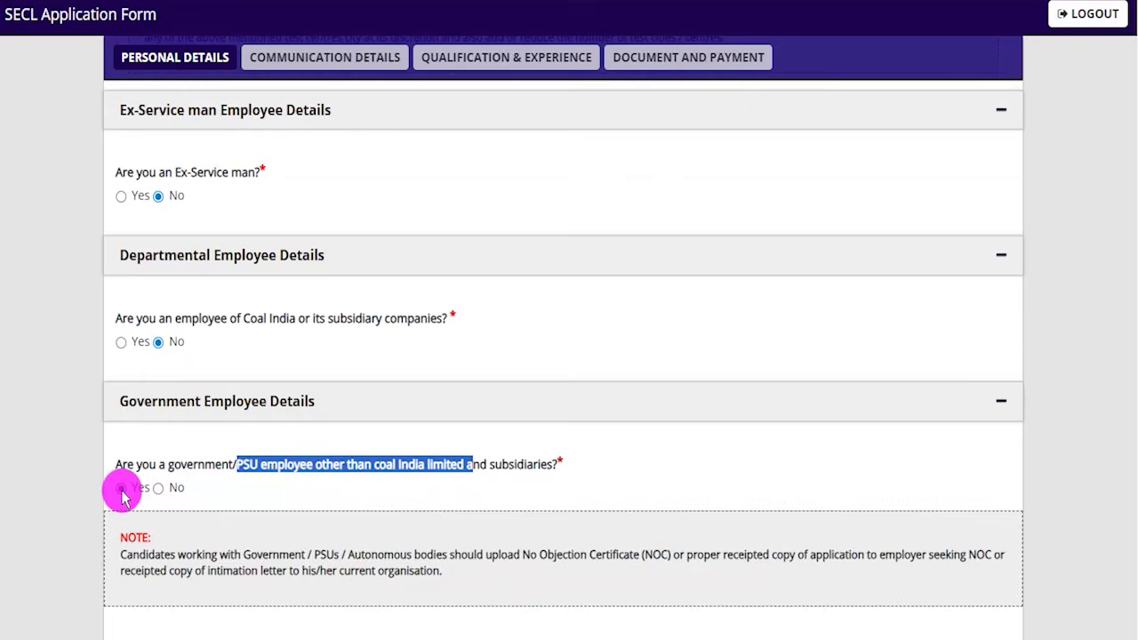
pyautogui.scroll(-3, 266, 516)
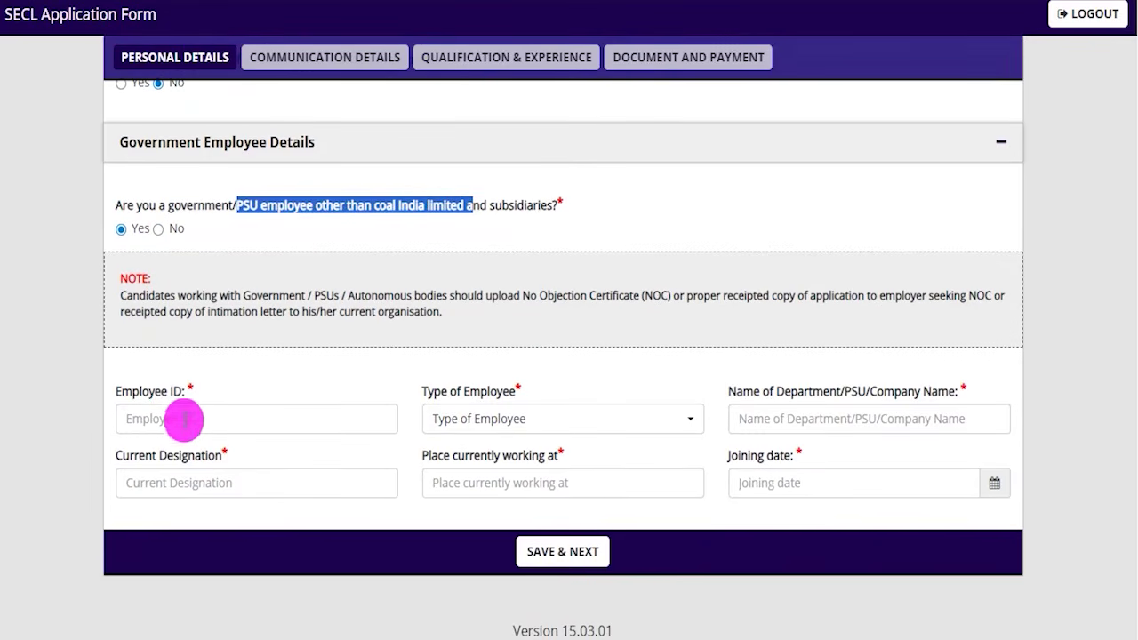
pyautogui.click(184, 422)
pyautogui.click(594, 419)
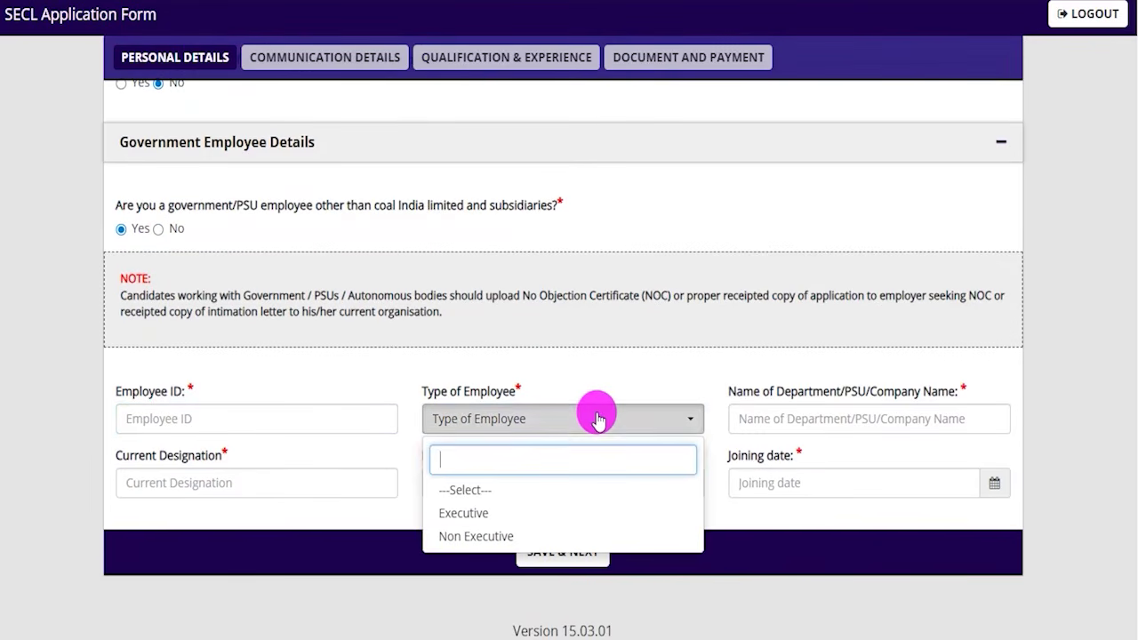
pyautogui.moveTo(789, 391); pyautogui.dragTo(843, 392)
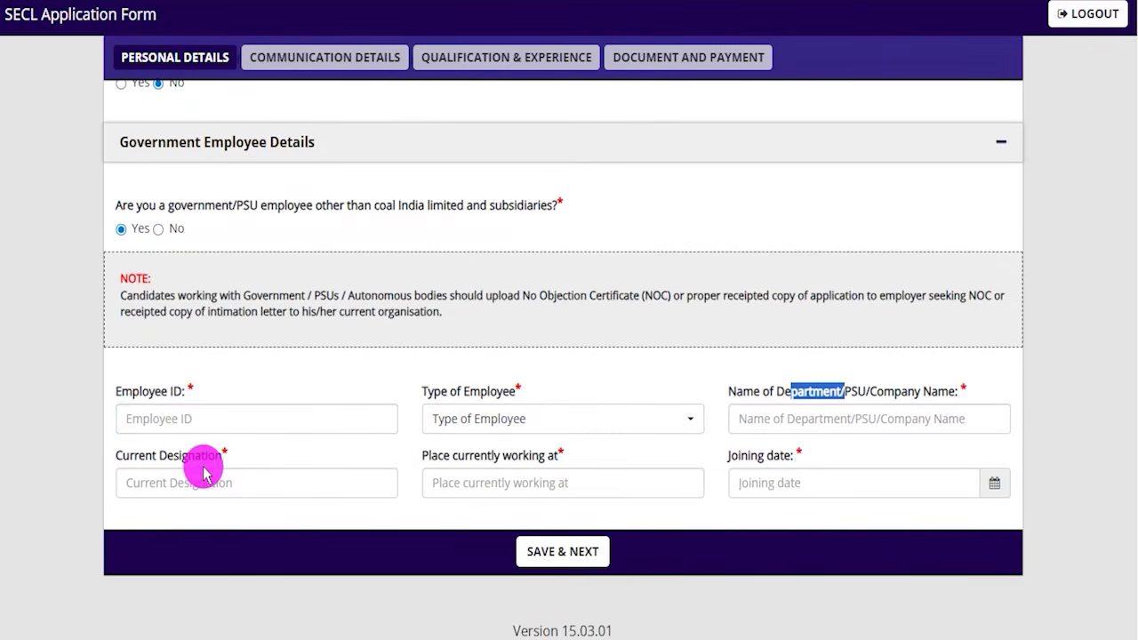
pyautogui.click(158, 483)
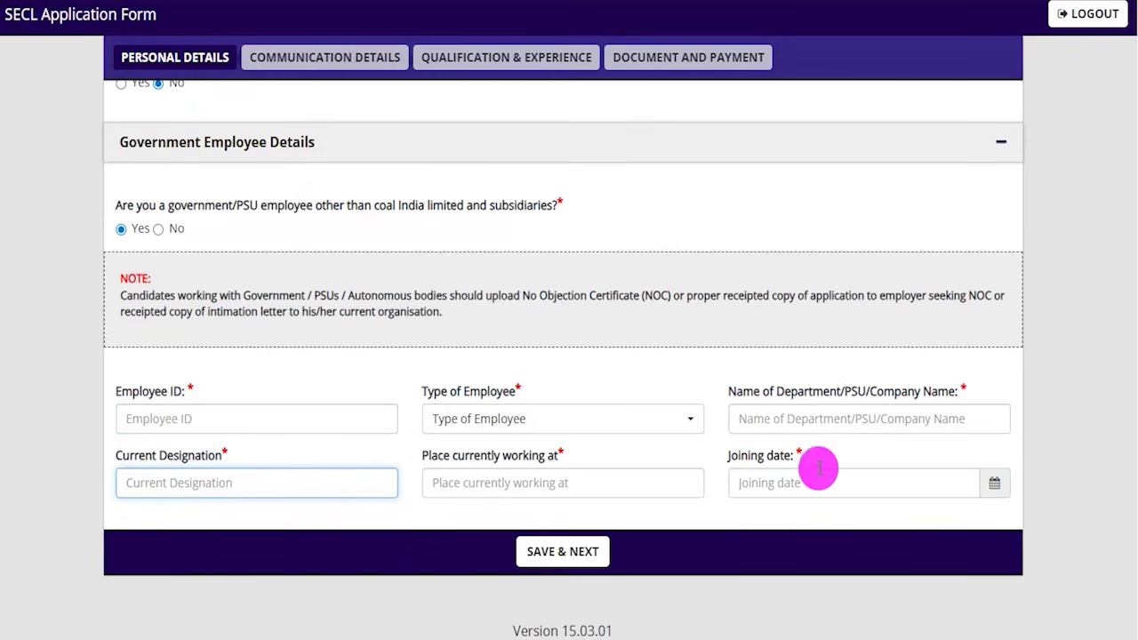
pyautogui.moveTo(174, 206); pyautogui.dragTo(380, 206)
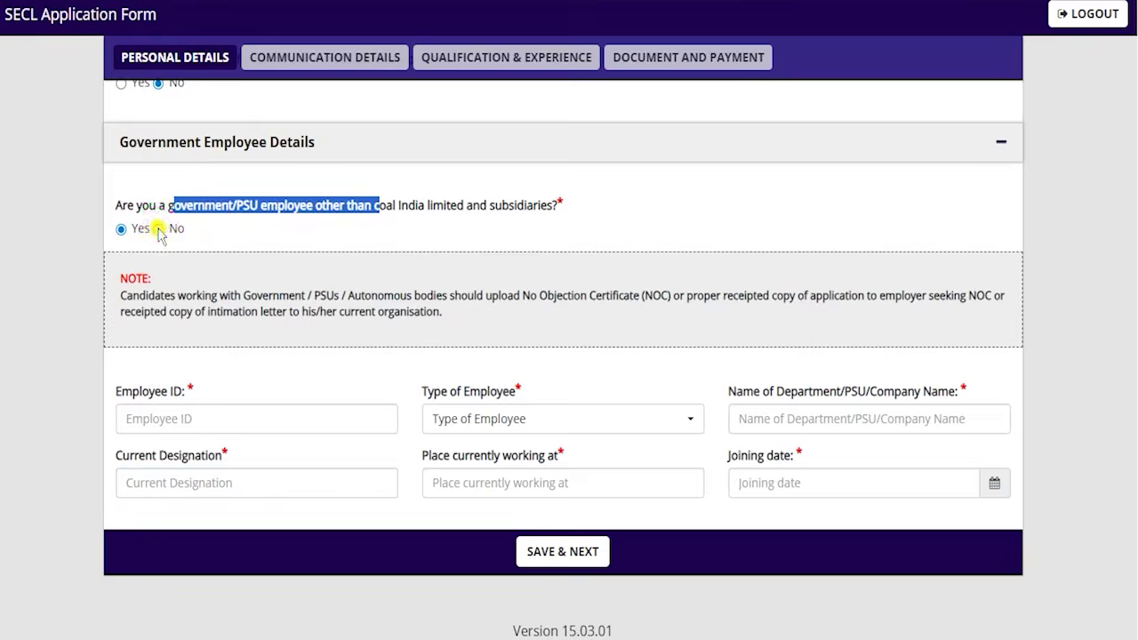
pyautogui.click(158, 228)
# Save the personal details and continue to the Communication Details section.
pyautogui.click(399, 107)
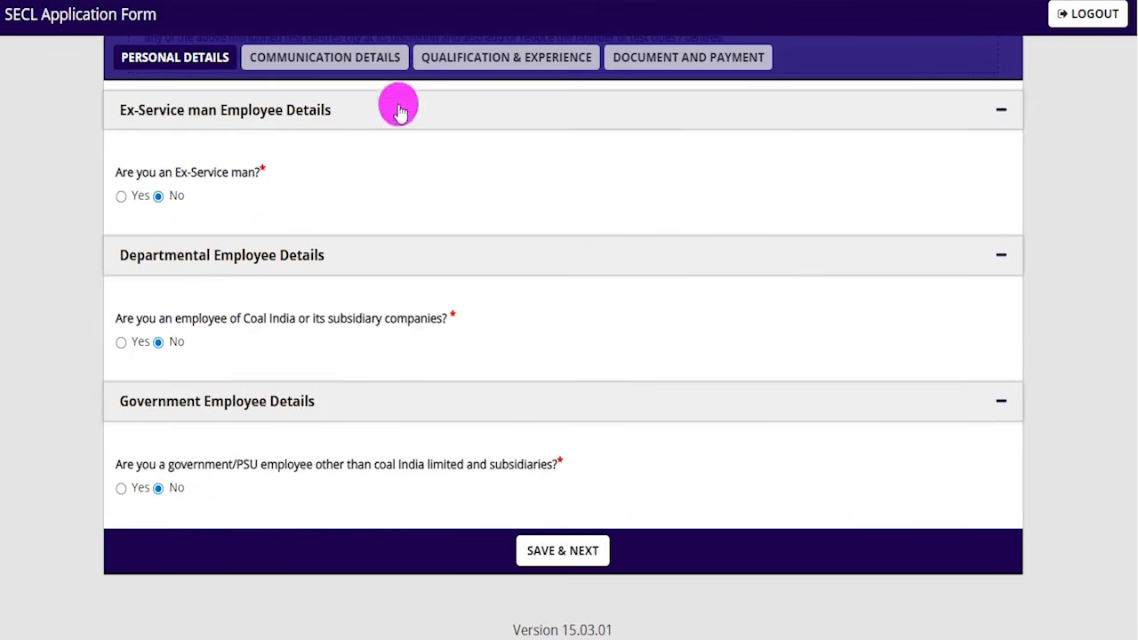
pyautogui.moveTo(752, 346)
pyautogui.mouseDown()
pyautogui.moveTo(666, 472)
pyautogui.moveTo(607, 532)
pyautogui.mouseUp()
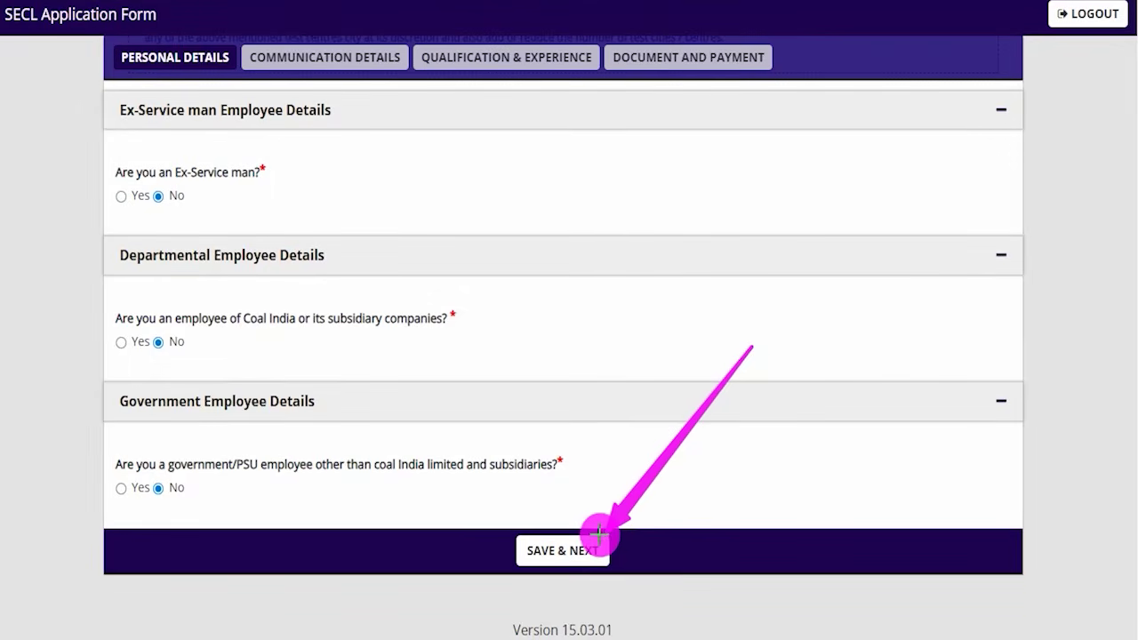
pyautogui.click(602, 537)
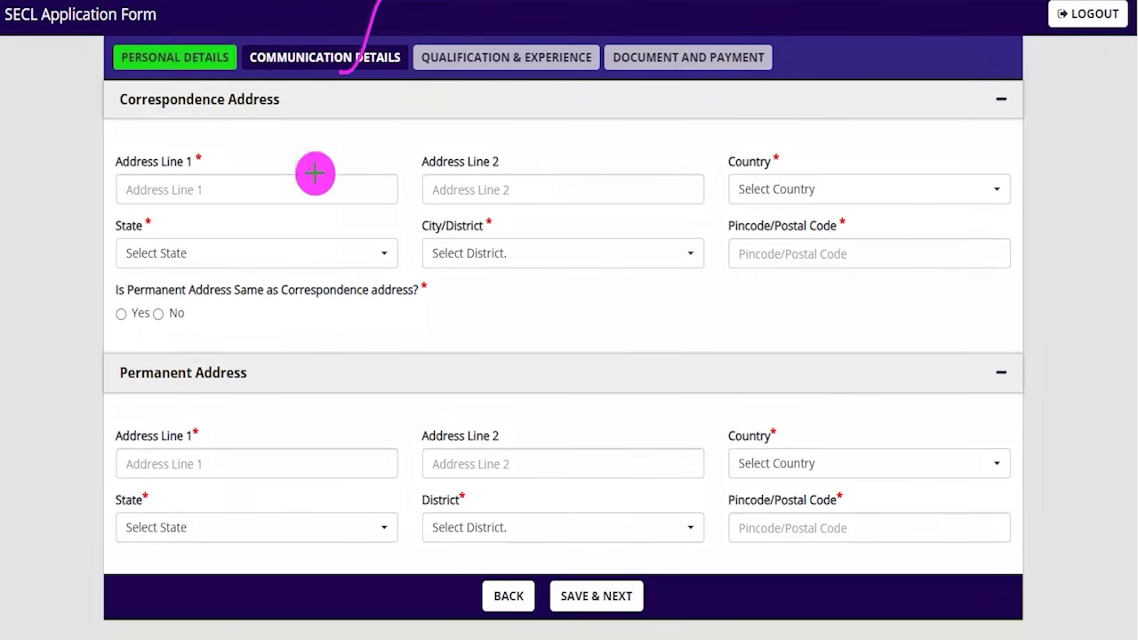
# Examine the address, country, state, district and pincode fields for the correspondence and permanent addresses.
pyautogui.moveTo(803, 190); pyautogui.dragTo(833, 192)
pyautogui.moveTo(510, 253); pyautogui.dragTo(525, 253)
pyautogui.moveTo(779, 256); pyautogui.dragTo(794, 254)
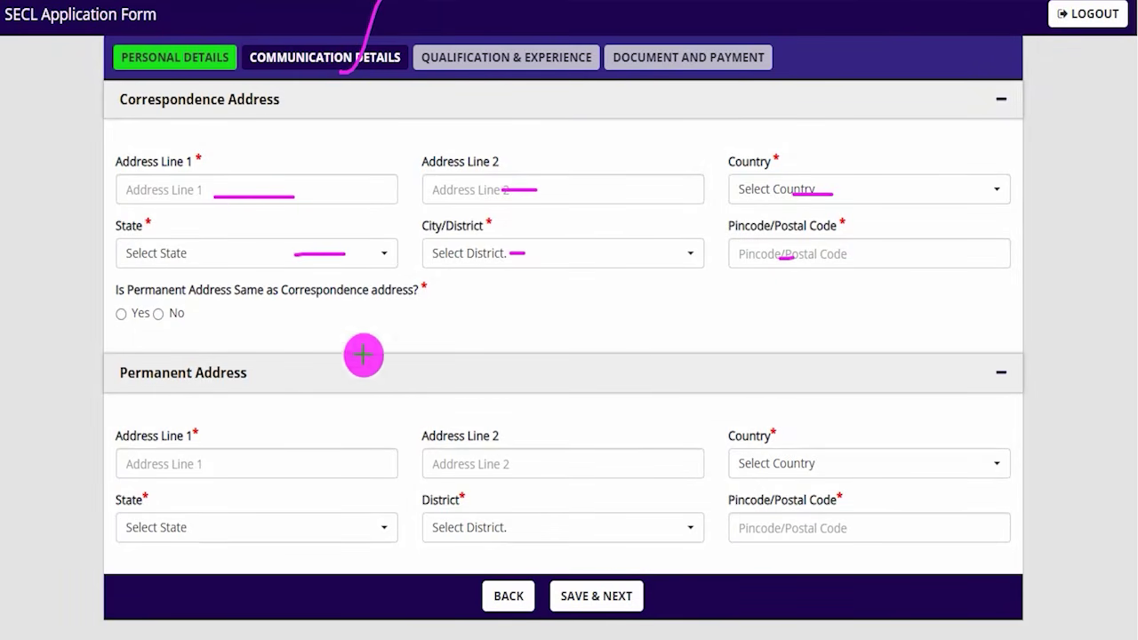
pyautogui.moveTo(195, 386); pyautogui.dragTo(254, 386)
pyautogui.moveTo(221, 461); pyautogui.dragTo(318, 460)
pyautogui.moveTo(749, 460); pyautogui.dragTo(826, 460)
pyautogui.moveTo(236, 536); pyautogui.dragTo(304, 535)
pyautogui.moveTo(532, 529); pyautogui.dragTo(611, 532)
pyautogui.moveTo(824, 533); pyautogui.dragTo(918, 533)
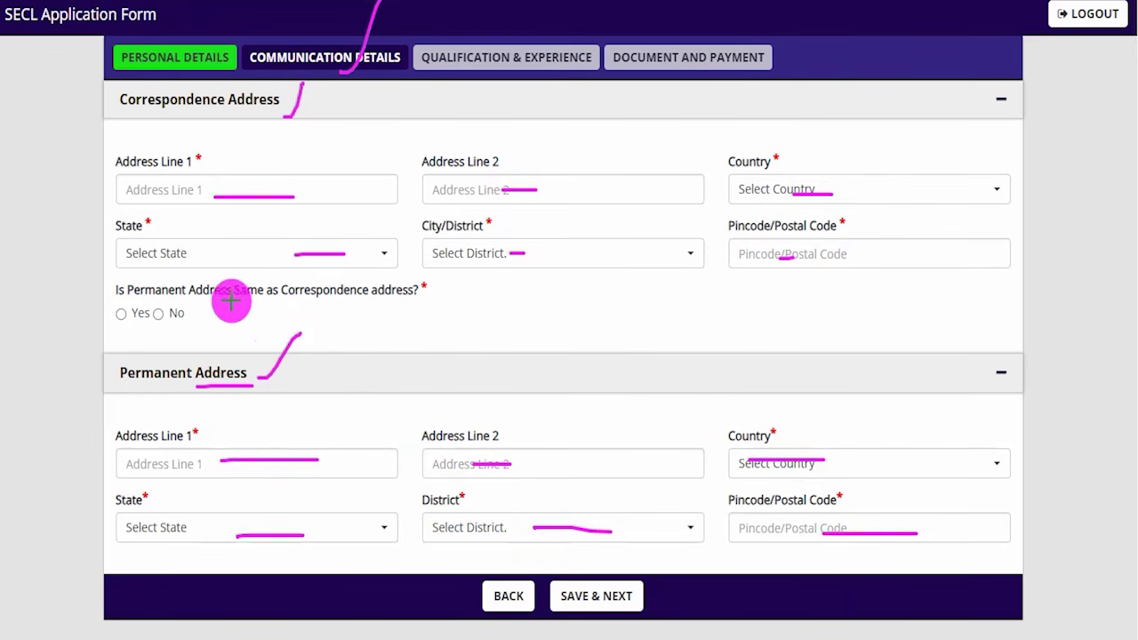
# Review the question on whether both addresses are the same, and save the communication details to reach Qualification & Experience.
pyautogui.moveTo(238, 299); pyautogui.dragTo(381, 297)
pyautogui.moveTo(118, 316); pyautogui.dragTo(140, 277)
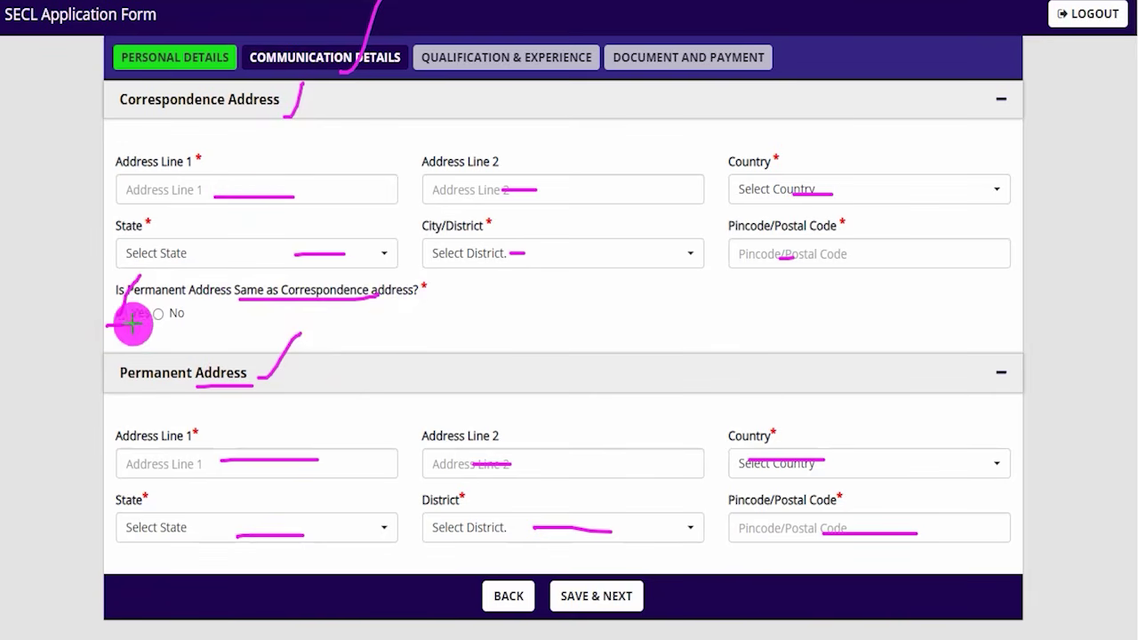
pyautogui.moveTo(113, 388)
pyautogui.mouseDown()
pyautogui.moveTo(184, 388)
pyautogui.moveTo(169, 401)
pyautogui.mouseUp()
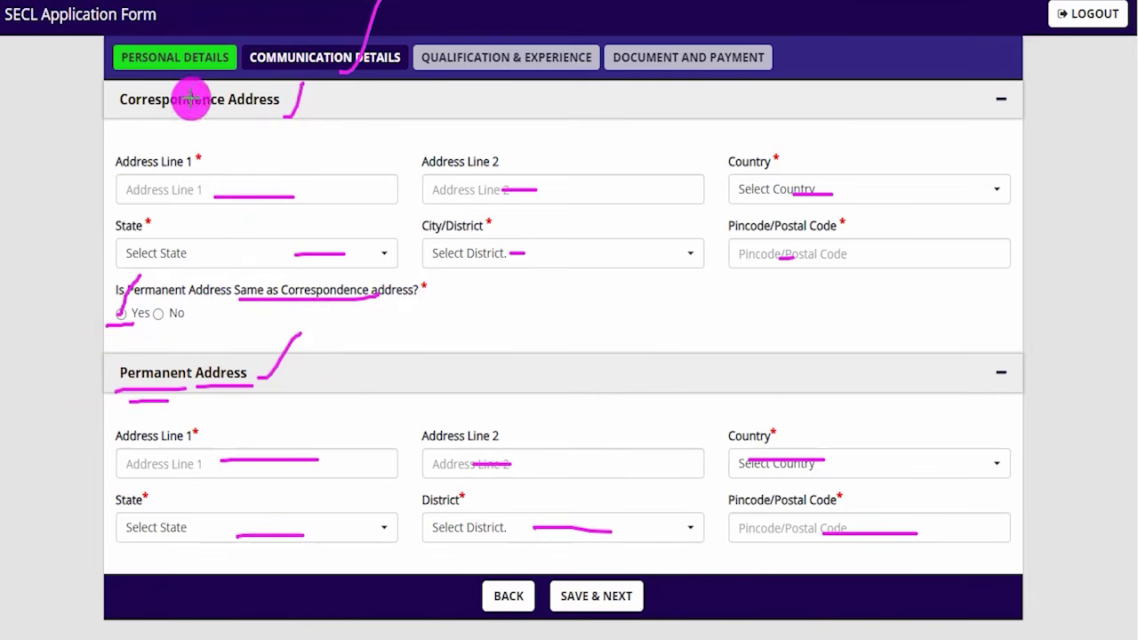
pyautogui.moveTo(152, 122); pyautogui.dragTo(202, 122)
pyautogui.moveTo(263, 476); pyautogui.dragTo(300, 477)
pyautogui.moveTo(238, 498); pyautogui.dragTo(337, 500)
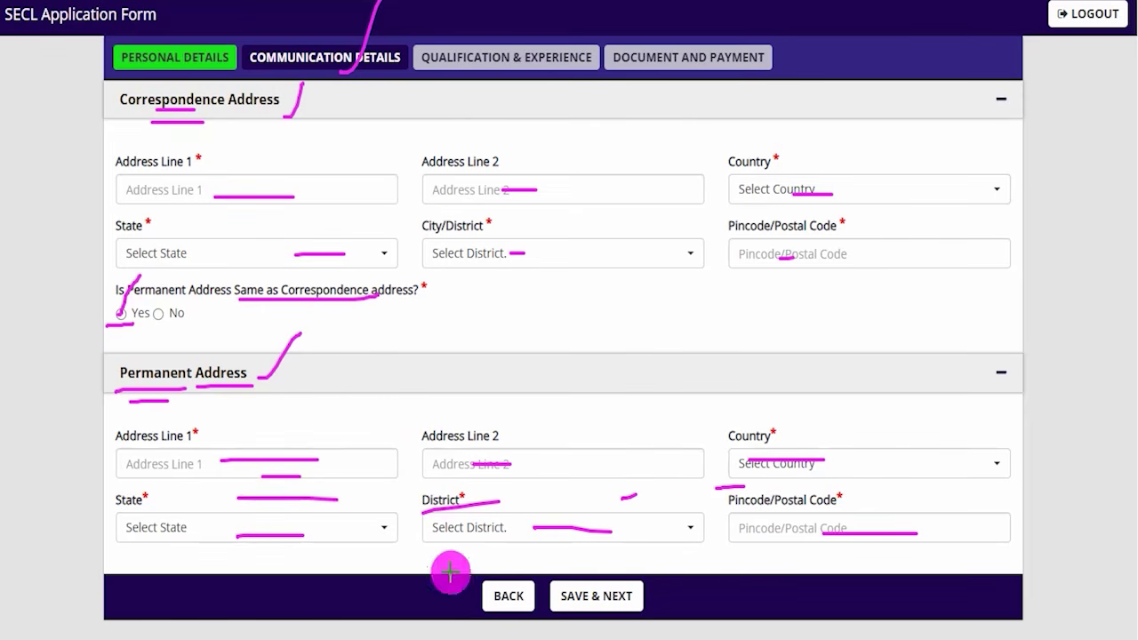
pyautogui.moveTo(690, 384); pyautogui.dragTo(640, 571)
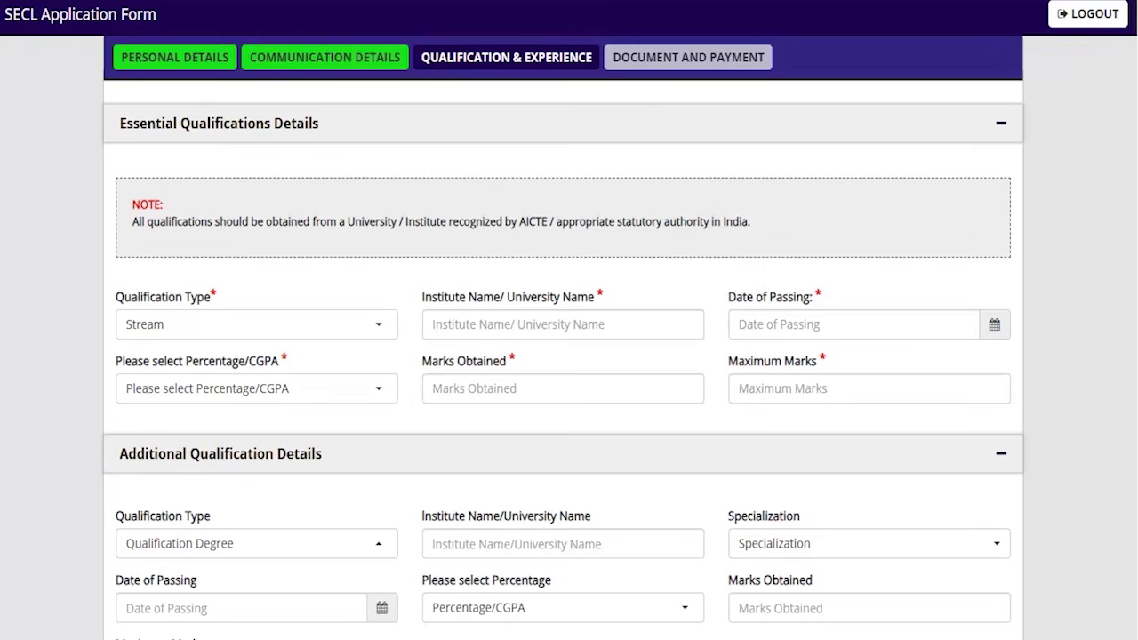
# Switch to the recruitment notification PDF and read the matriculation, diploma and degree requirements for the Mining Sirdar post.
pyautogui.moveTo(472, 87); pyautogui.dragTo(515, 34)
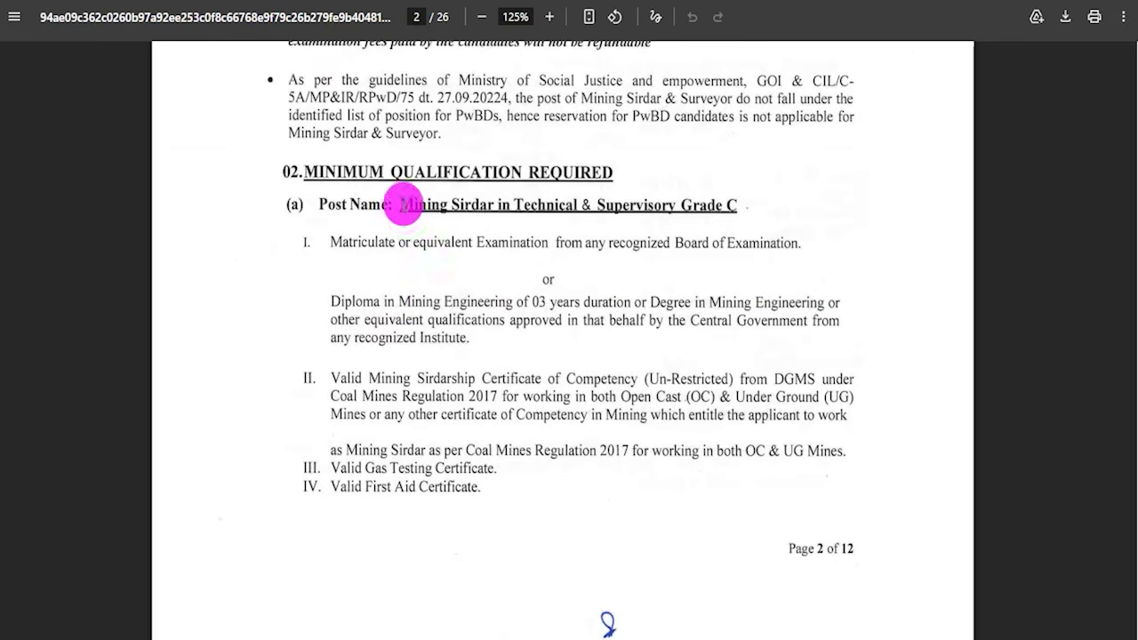
pyautogui.moveTo(465, 203); pyautogui.dragTo(650, 204)
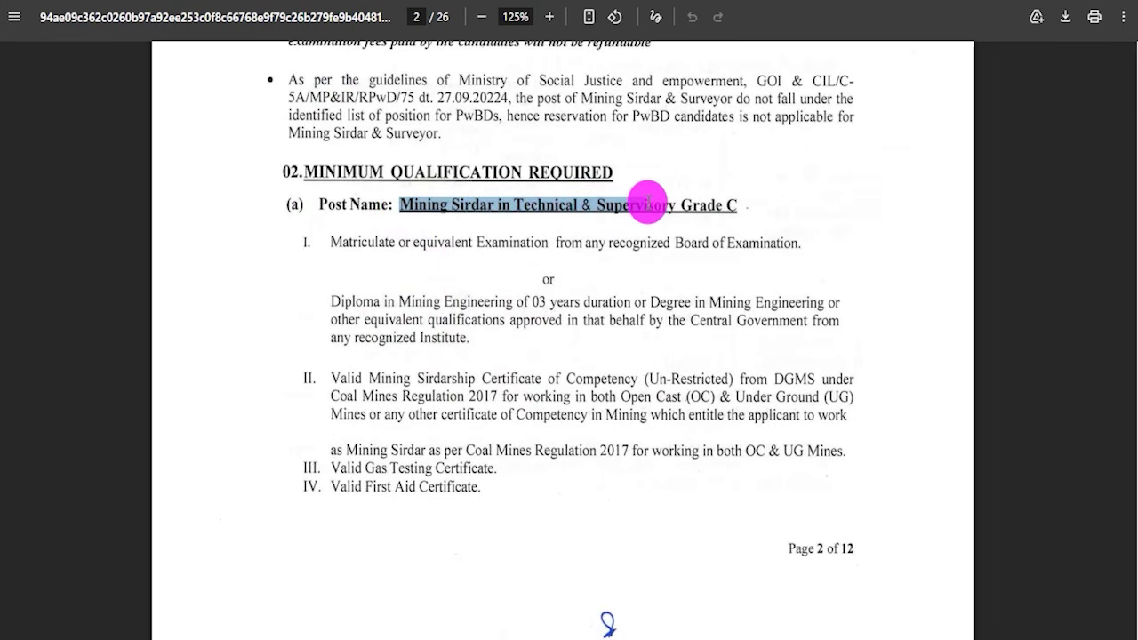
pyautogui.moveTo(359, 243); pyautogui.dragTo(523, 249)
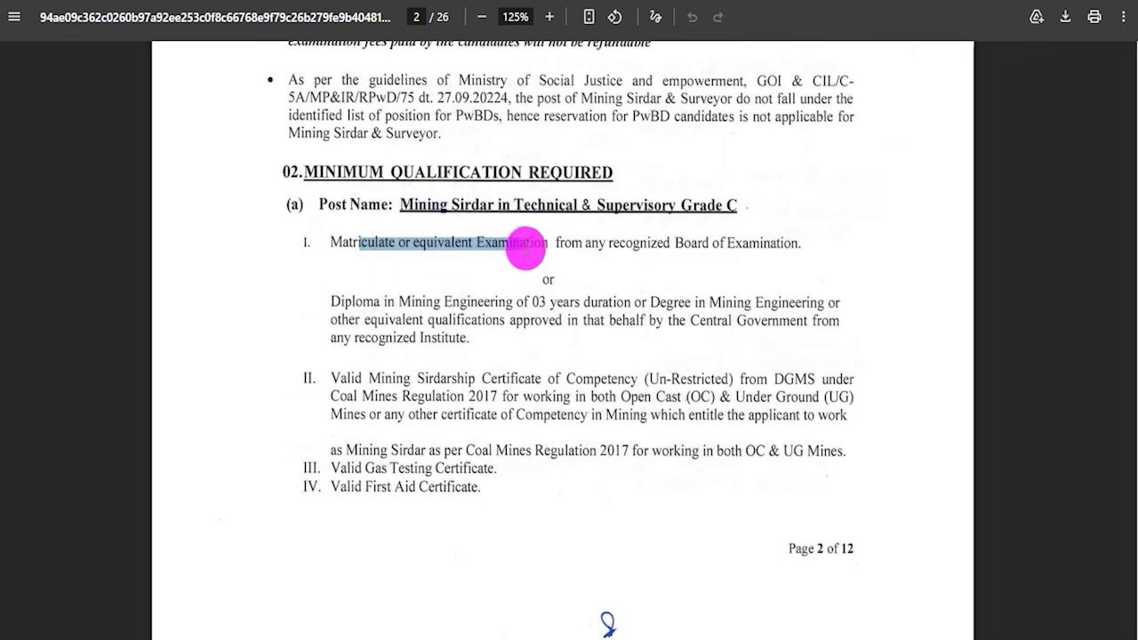
pyautogui.moveTo(598, 240); pyautogui.dragTo(708, 249)
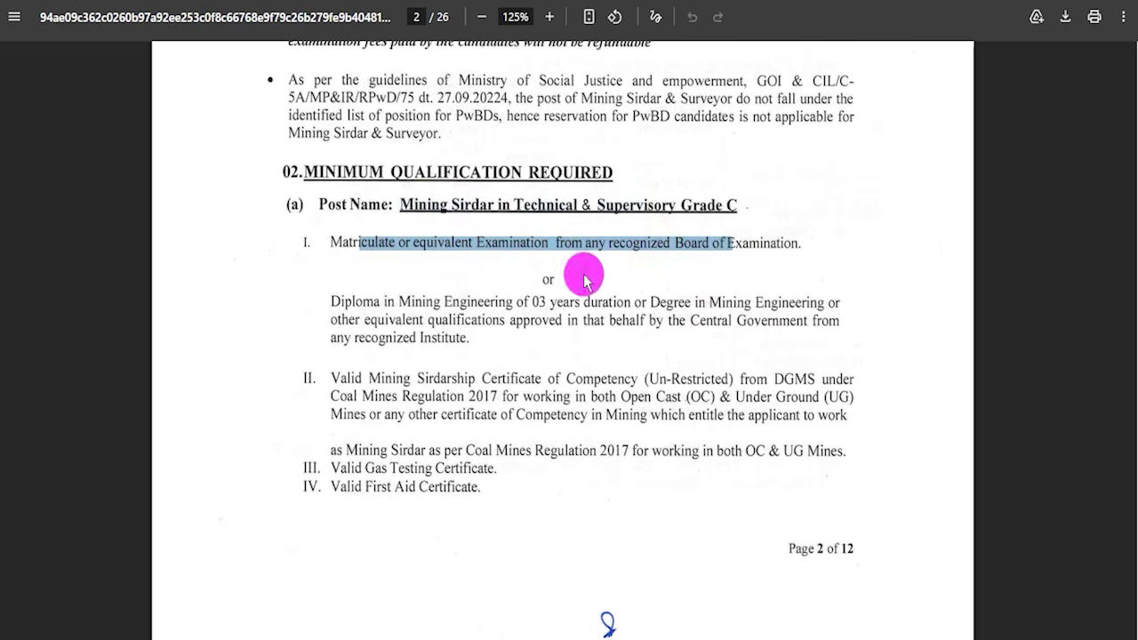
pyautogui.moveTo(359, 302); pyautogui.dragTo(740, 296)
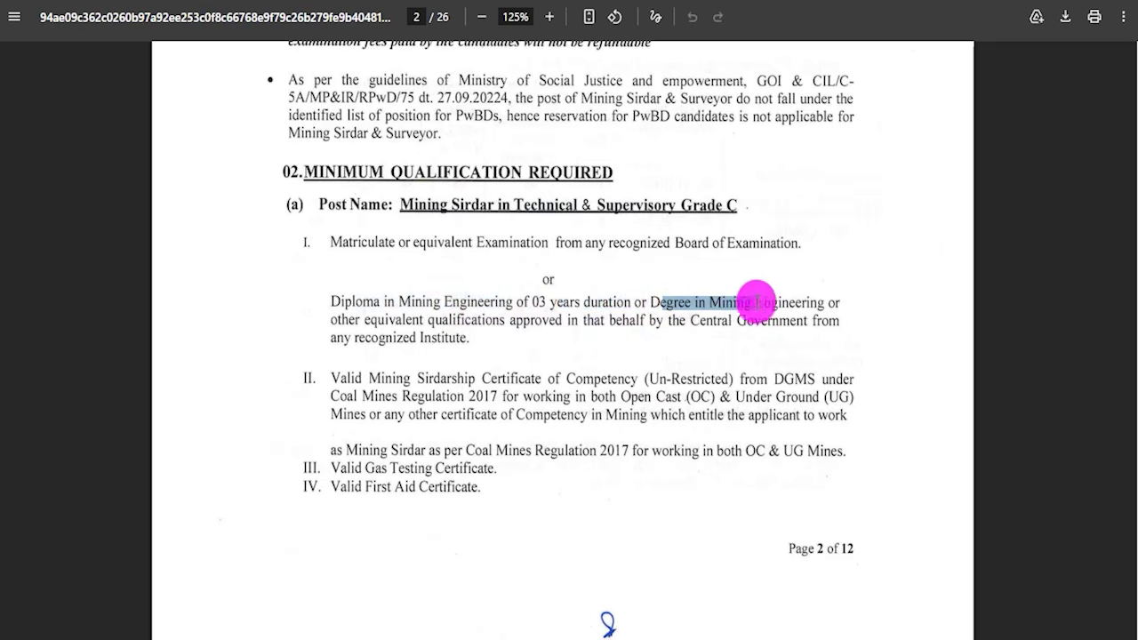
pyautogui.moveTo(363, 320); pyautogui.dragTo(574, 322)
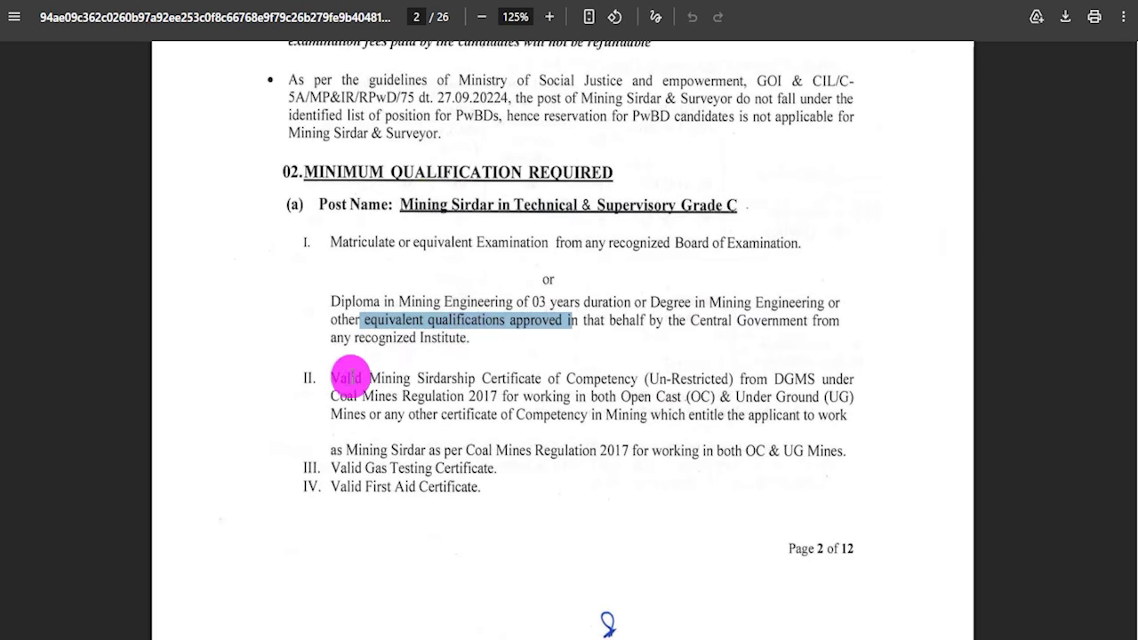
# Review the Mining Sirdarship, Gas Testing and First Aid certificate requirements for the Mining Sirdar post.
pyautogui.moveTo(343, 377); pyautogui.dragTo(578, 377)
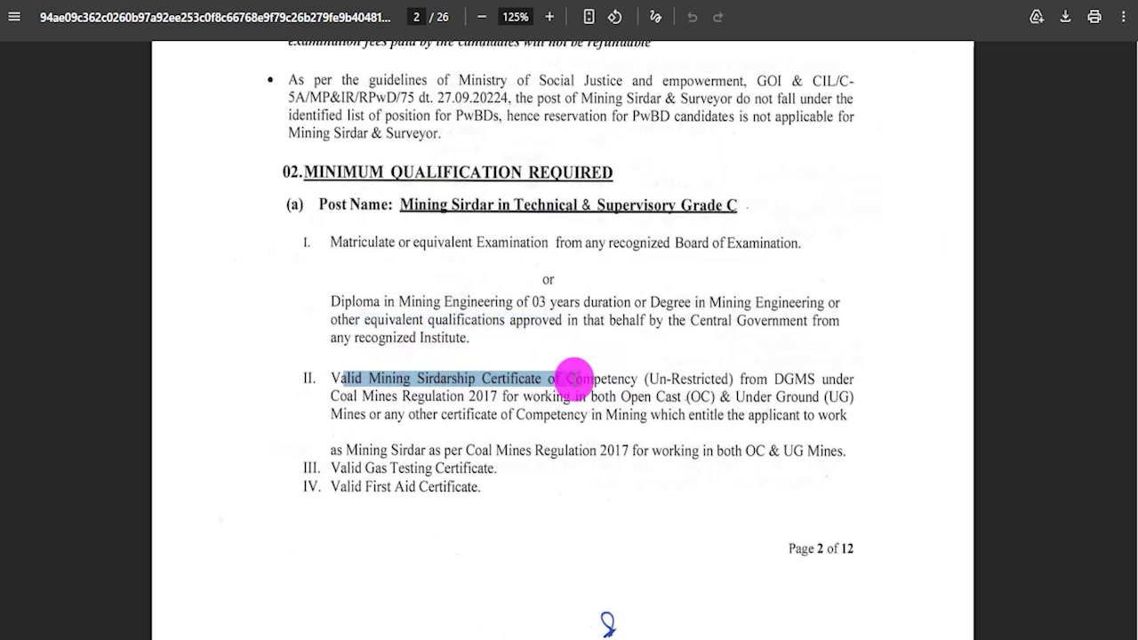
pyautogui.click(350, 467)
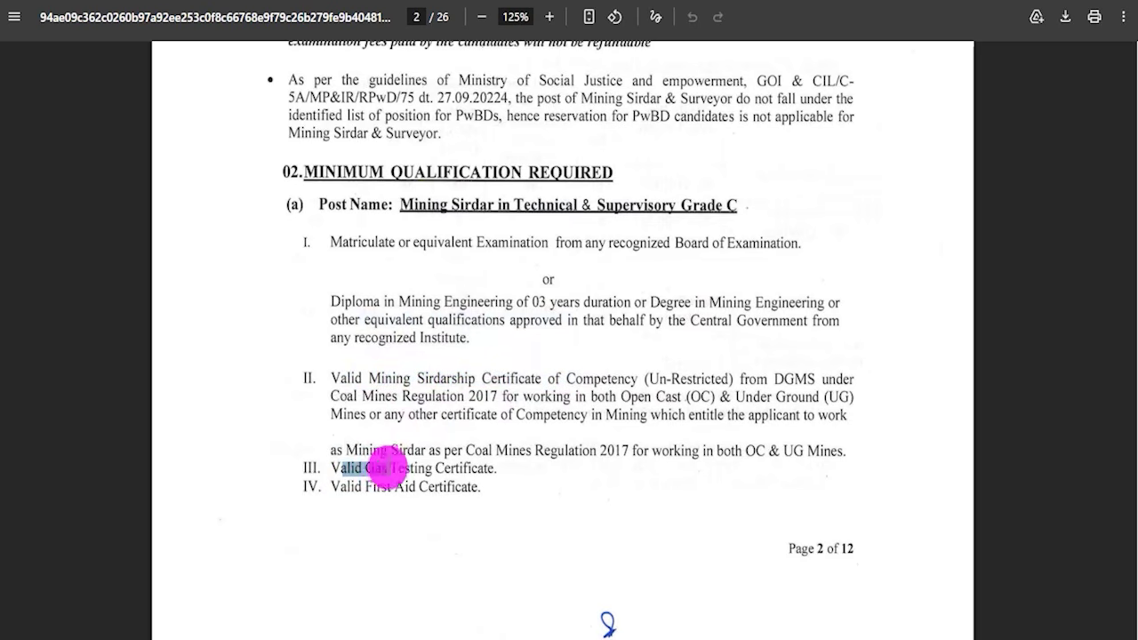
pyautogui.moveTo(384, 466); pyautogui.dragTo(485, 466)
pyautogui.click(343, 486)
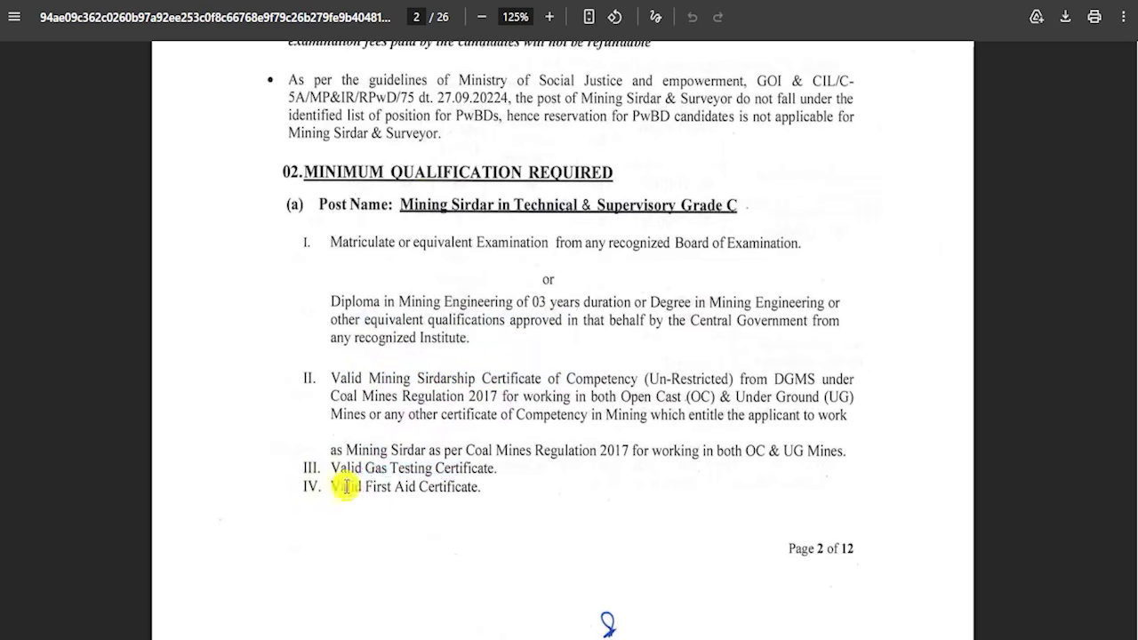
pyautogui.moveTo(389, 488); pyautogui.dragTo(419, 483)
pyautogui.scroll(-4, 393, 474)
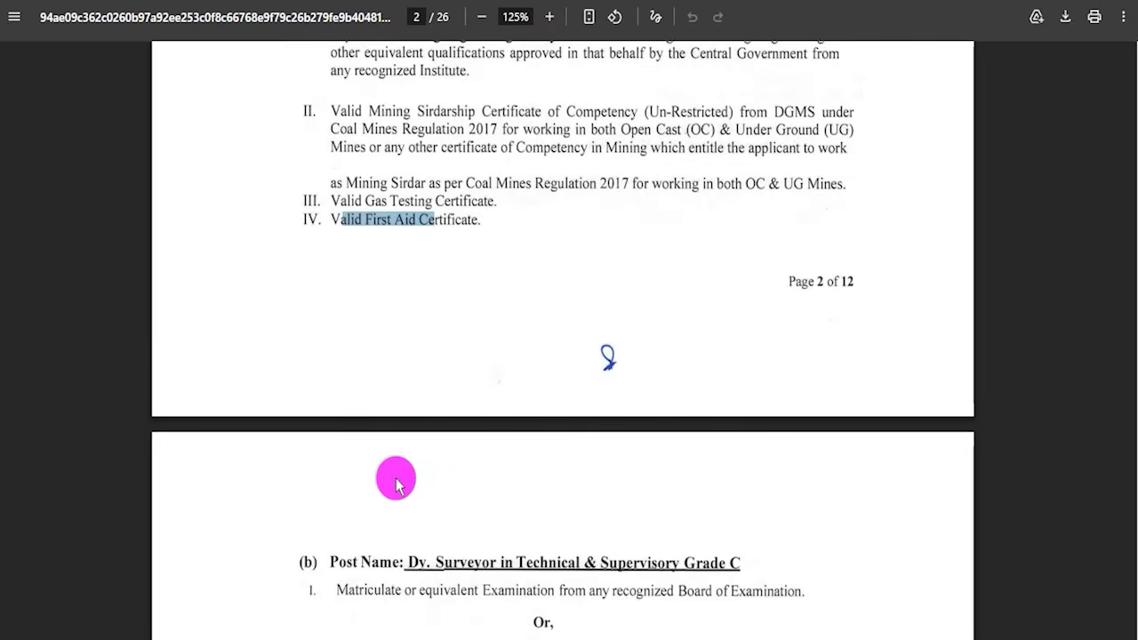
pyautogui.scroll(4, 397, 453)
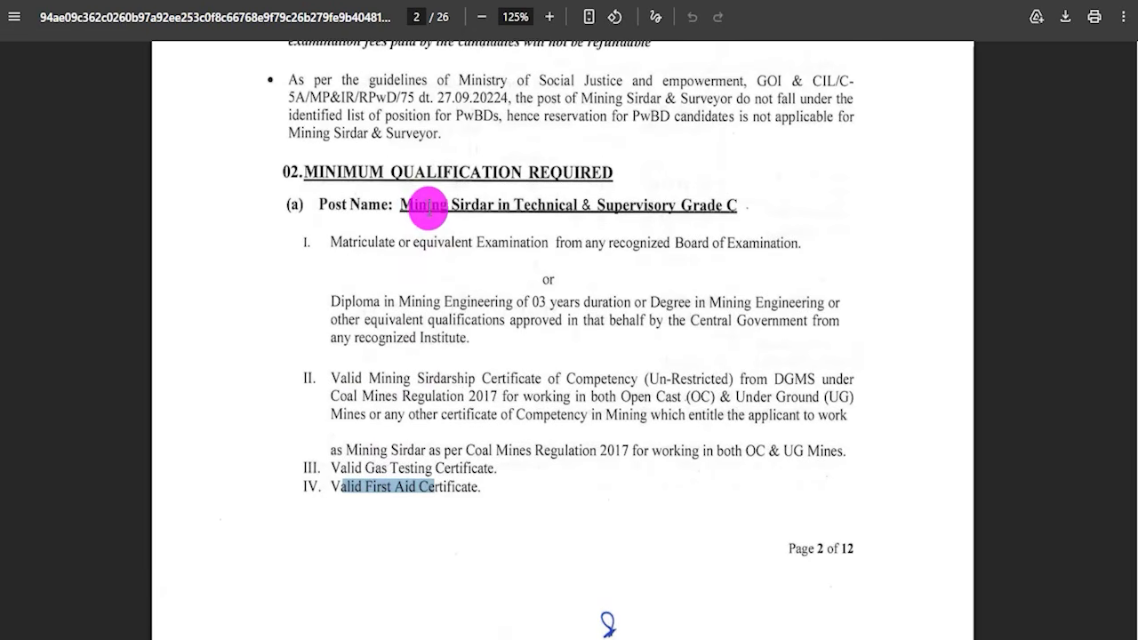
pyautogui.moveTo(420, 202); pyautogui.dragTo(546, 206)
# Read the minimum education and Certificate of Competency requirements for the Dy. Surveyor post in the notification.
pyautogui.scroll(-5, 418, 386)
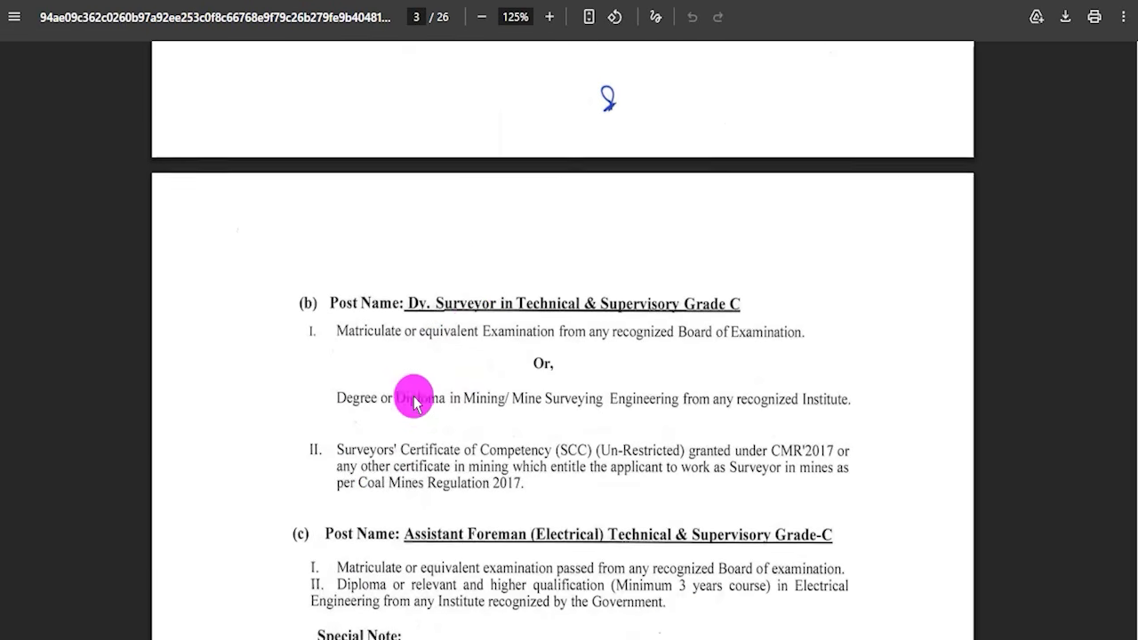
pyautogui.moveTo(480, 296); pyautogui.dragTo(579, 294)
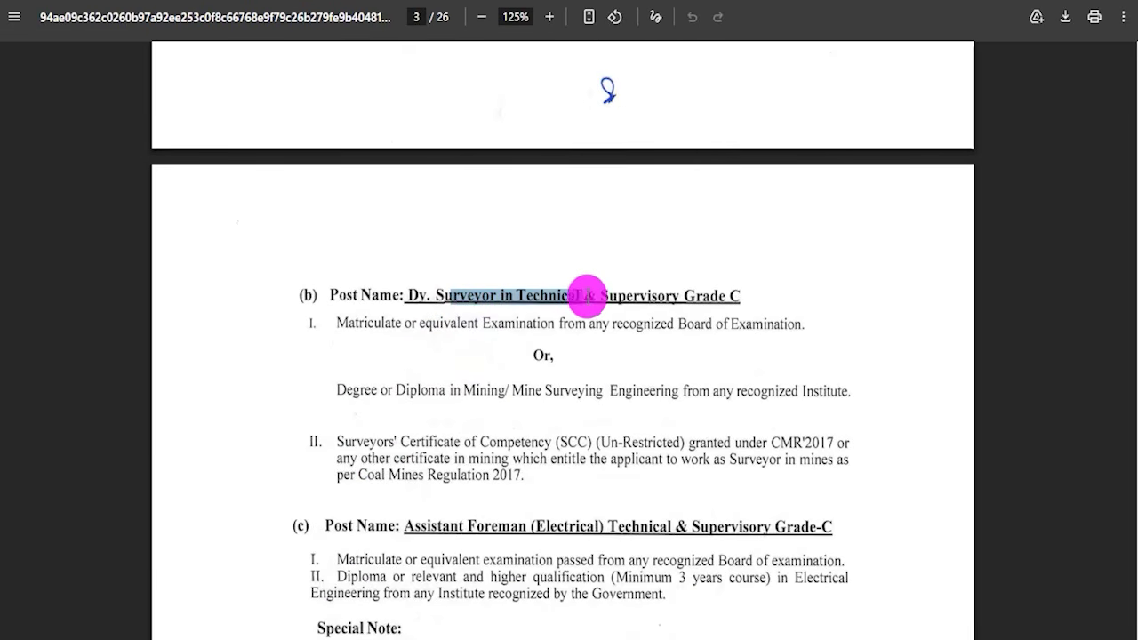
pyautogui.moveTo(340, 323); pyautogui.dragTo(733, 325)
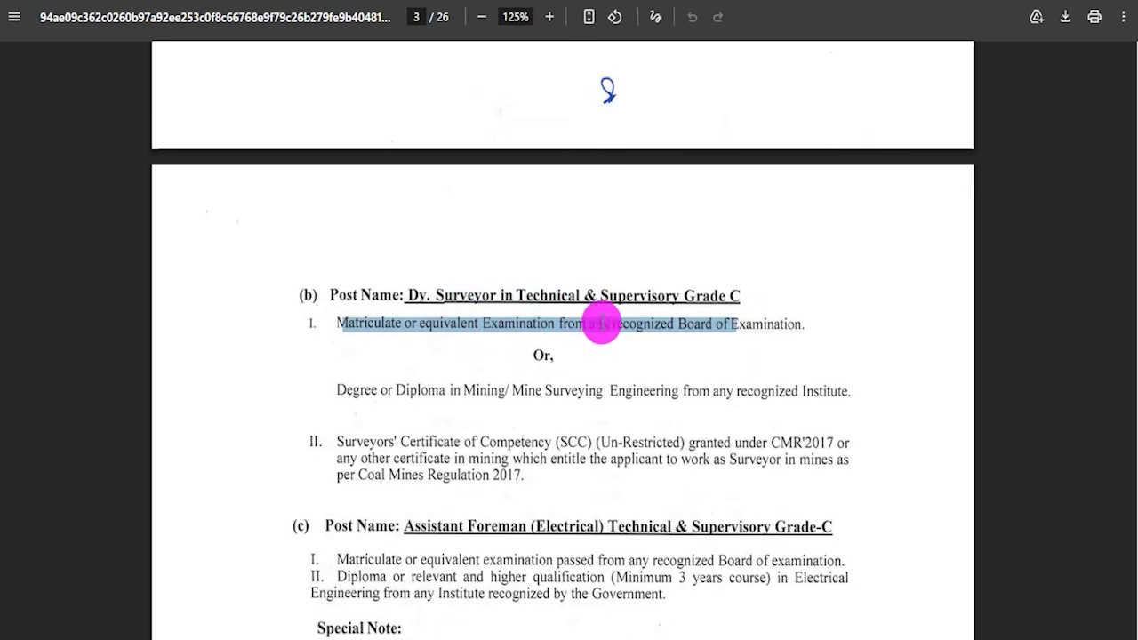
pyautogui.moveTo(359, 394); pyautogui.dragTo(421, 393)
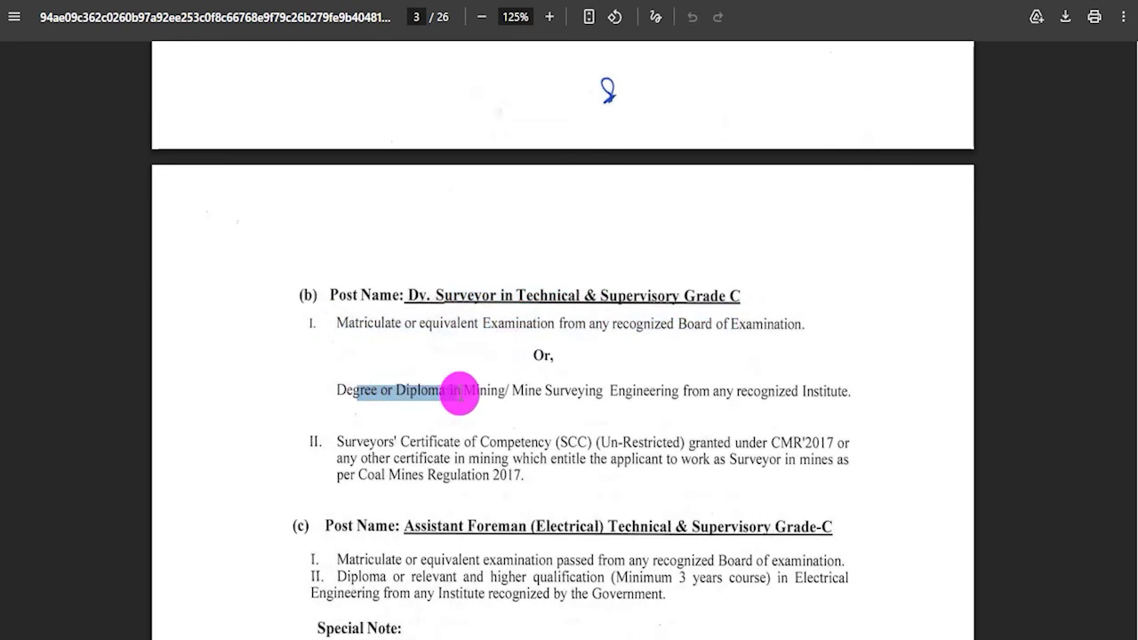
pyautogui.moveTo(578, 389); pyautogui.dragTo(780, 389)
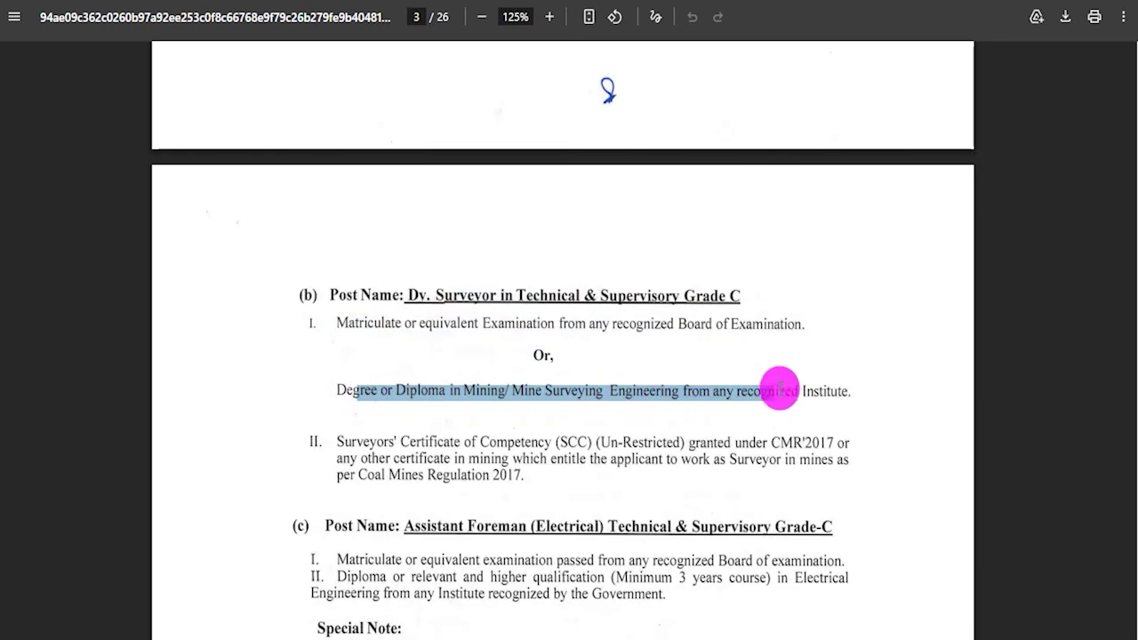
pyautogui.click(357, 444)
pyautogui.moveTo(357, 444); pyautogui.dragTo(482, 441)
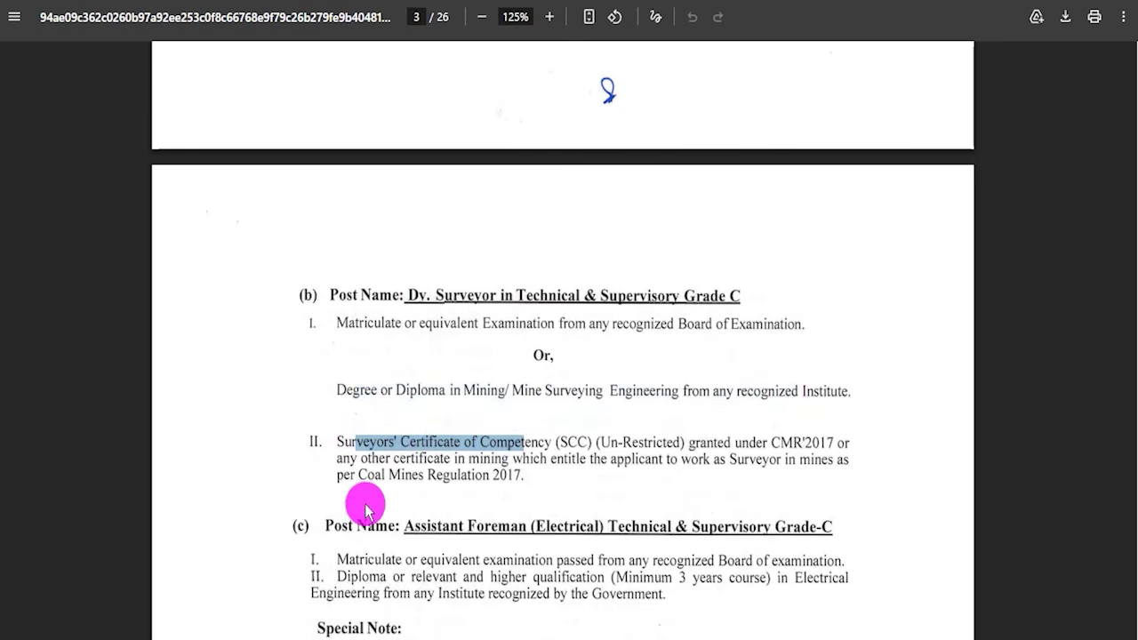
# Read the matriculation and electrical engineering diploma requirements for the Assistant Foreman (Electrical) post, and return to the application form.
pyautogui.scroll(-1, 383, 480)
pyautogui.moveTo(407, 451); pyautogui.dragTo(516, 437)
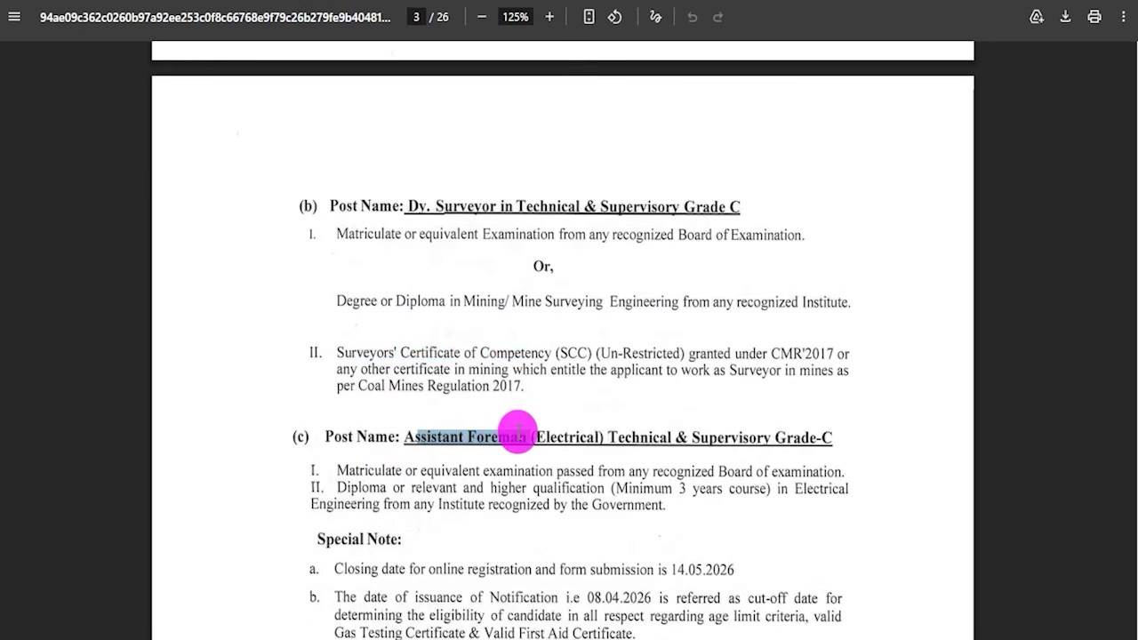
pyautogui.scroll(-2, 525, 409)
pyautogui.moveTo(354, 289); pyautogui.dragTo(745, 293)
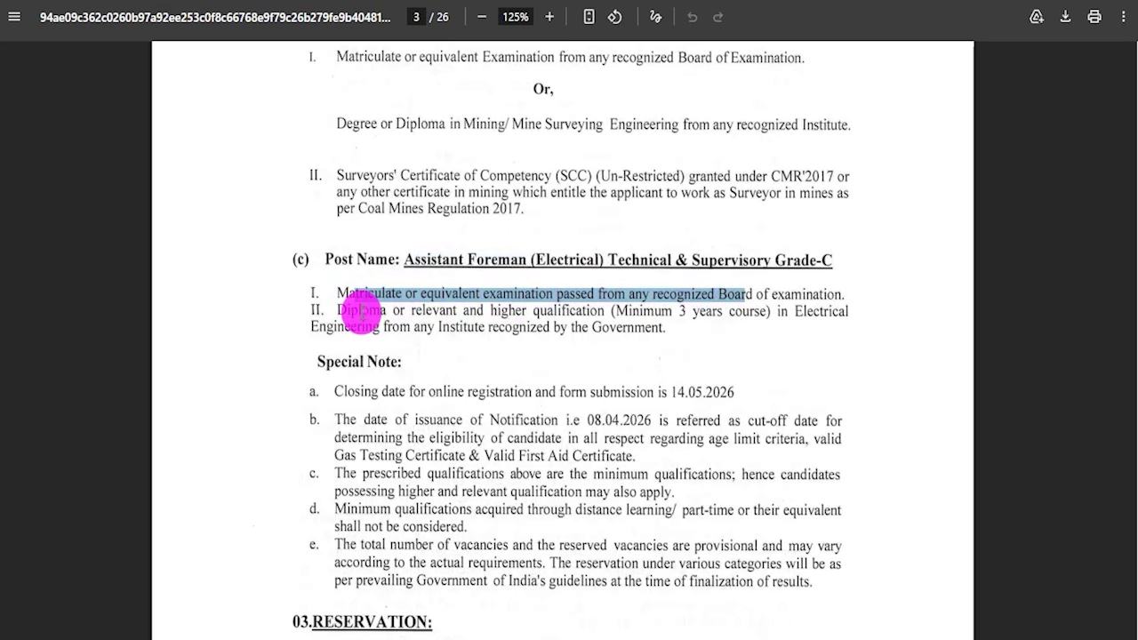
pyautogui.click(373, 311)
pyautogui.moveTo(442, 311); pyautogui.dragTo(645, 307)
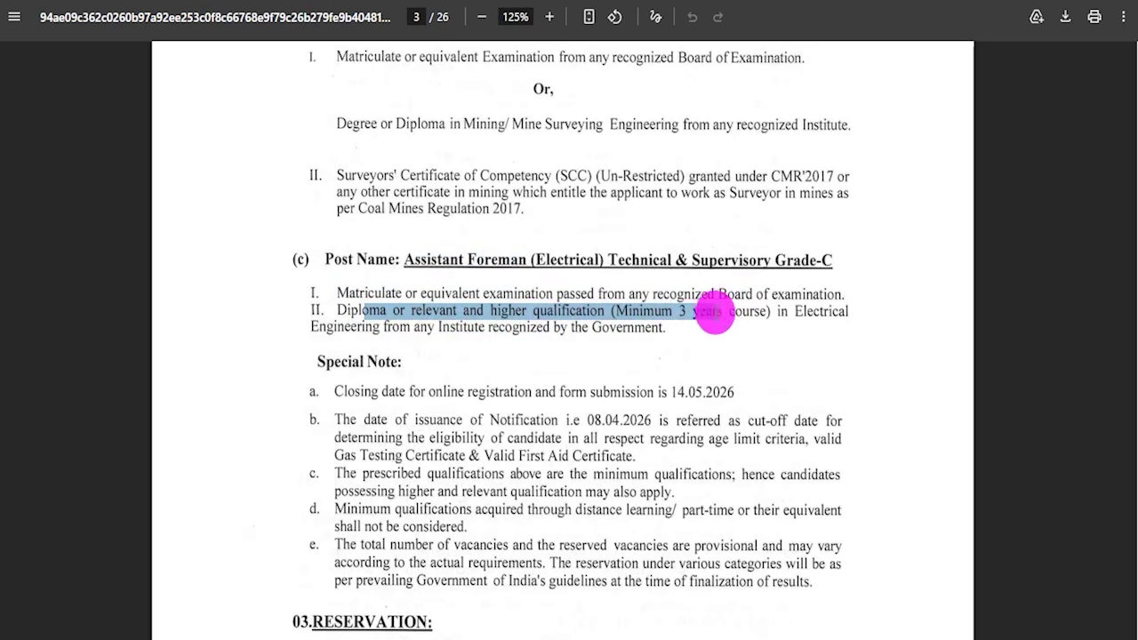
pyautogui.moveTo(798, 311); pyautogui.dragTo(856, 310)
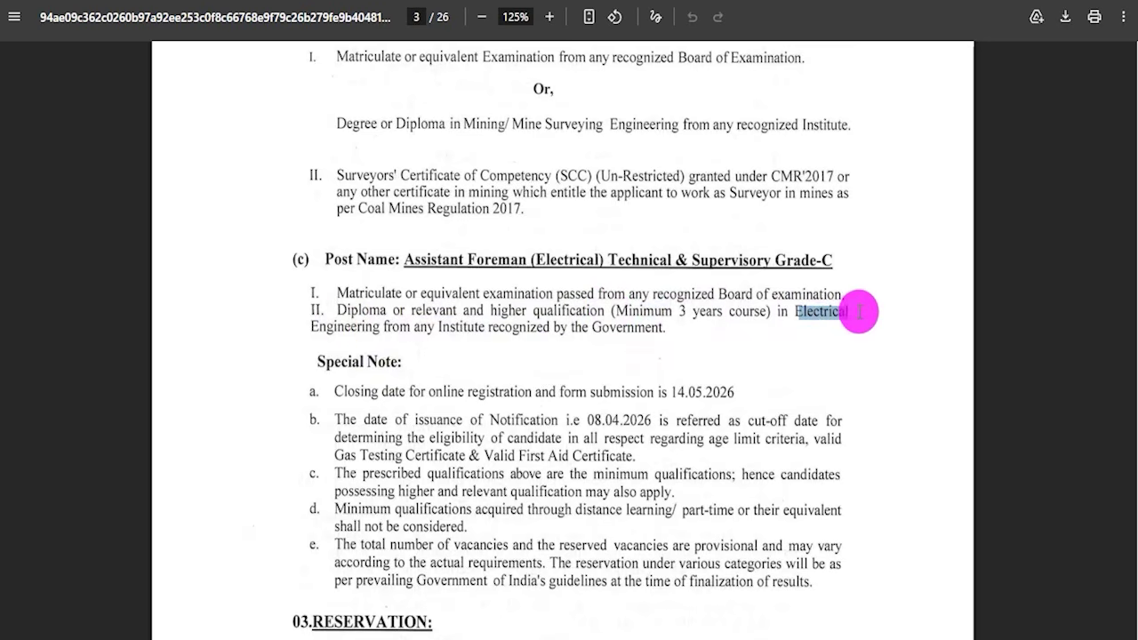
pyautogui.moveTo(329, 329); pyautogui.dragTo(361, 329)
pyautogui.moveTo(416, 259); pyautogui.dragTo(583, 260)
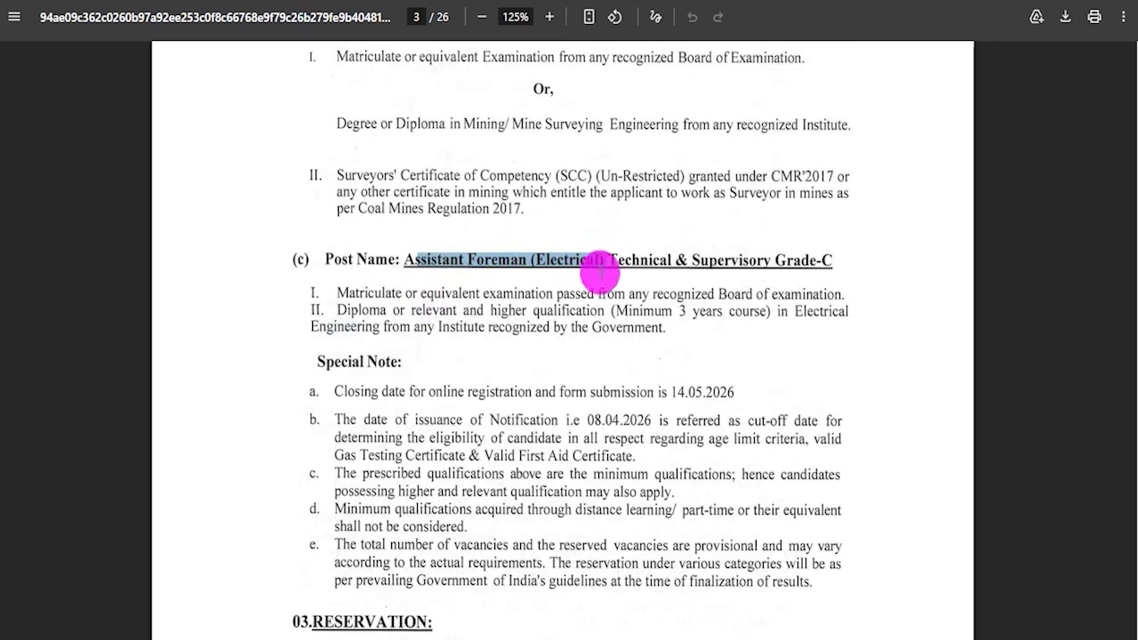
pyautogui.scroll(2, 436, 497)
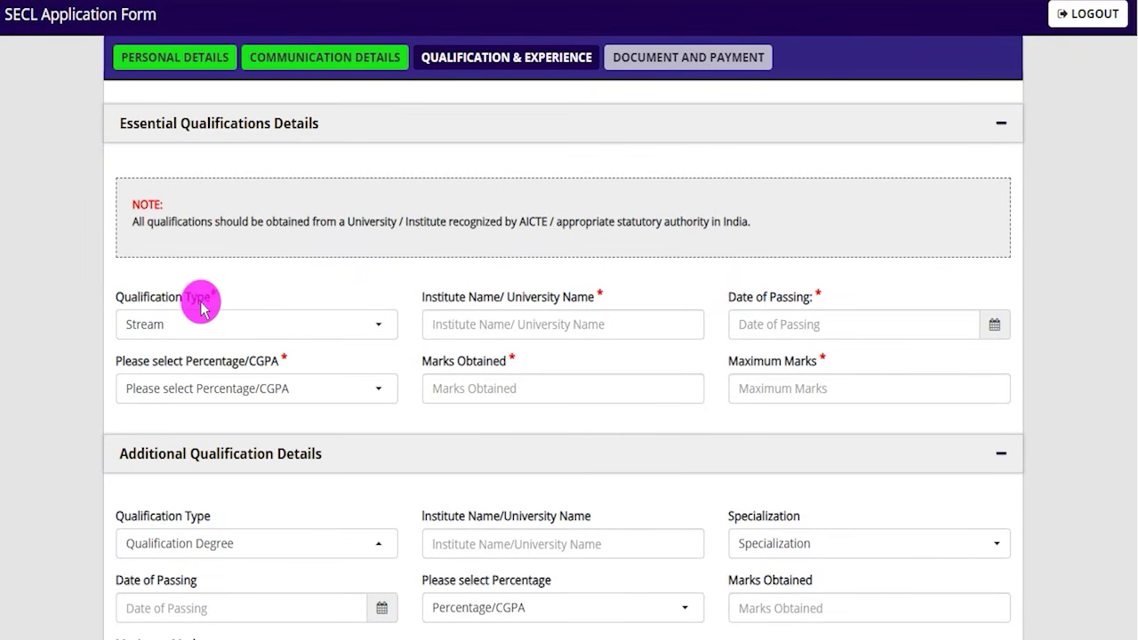
# Set the essential qualification type to Matriculate or equivalent Examination, and preview the institute name field and date of passing calendar.
pyautogui.click(214, 329)
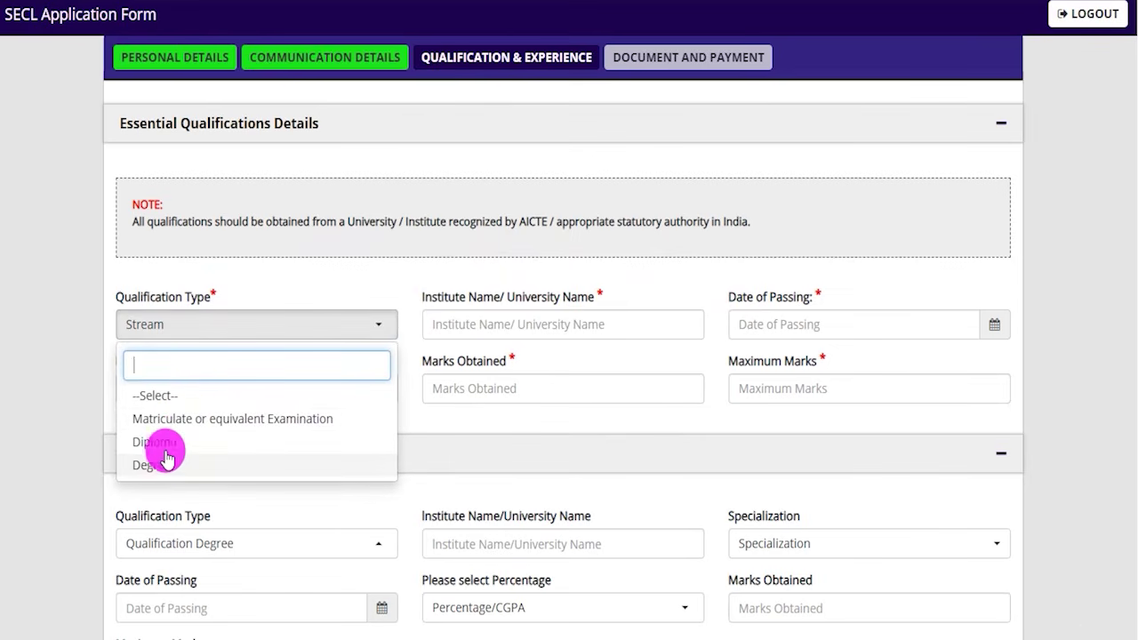
pyautogui.click(191, 419)
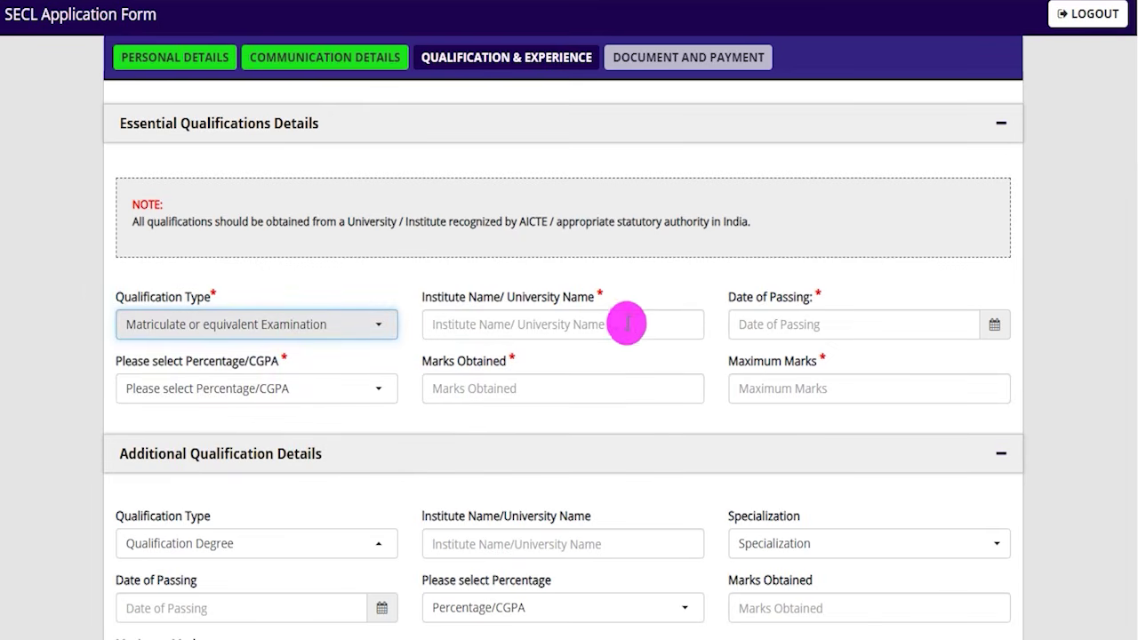
pyautogui.moveTo(469, 304); pyautogui.dragTo(579, 297)
pyautogui.click(475, 324)
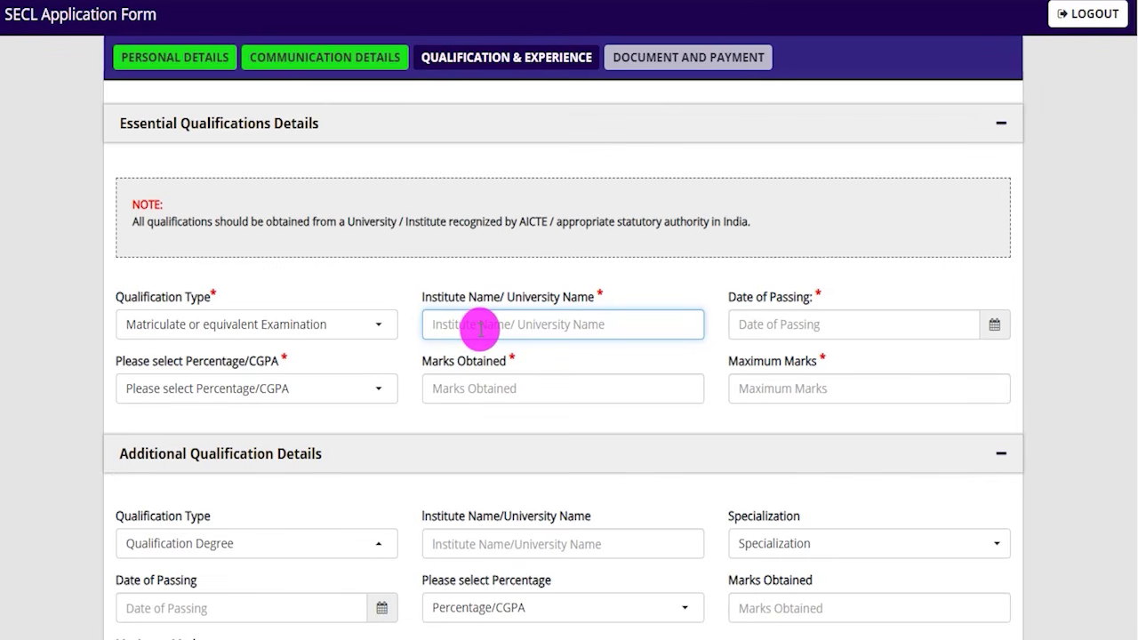
pyautogui.moveTo(534, 327); pyautogui.dragTo(583, 272)
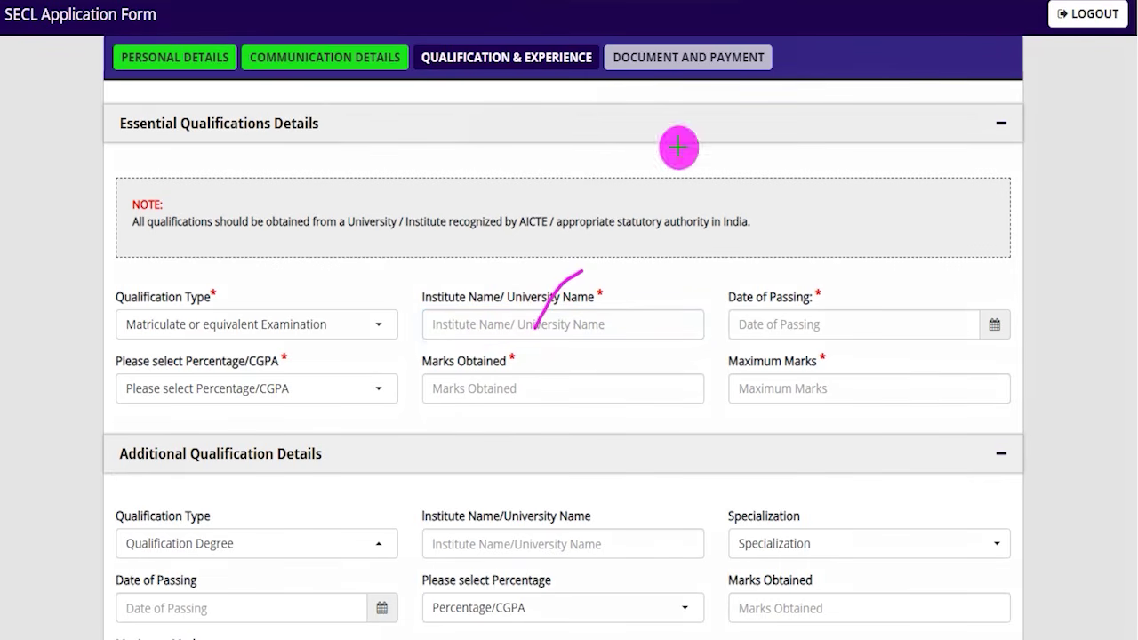
pyautogui.click(994, 325)
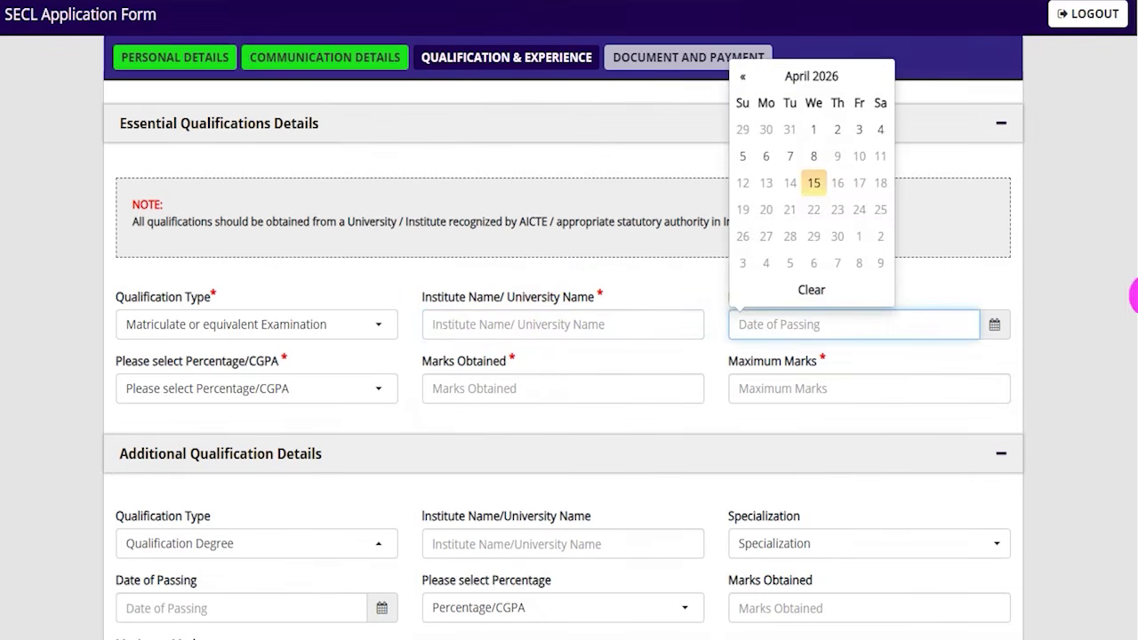
pyautogui.click(407, 303)
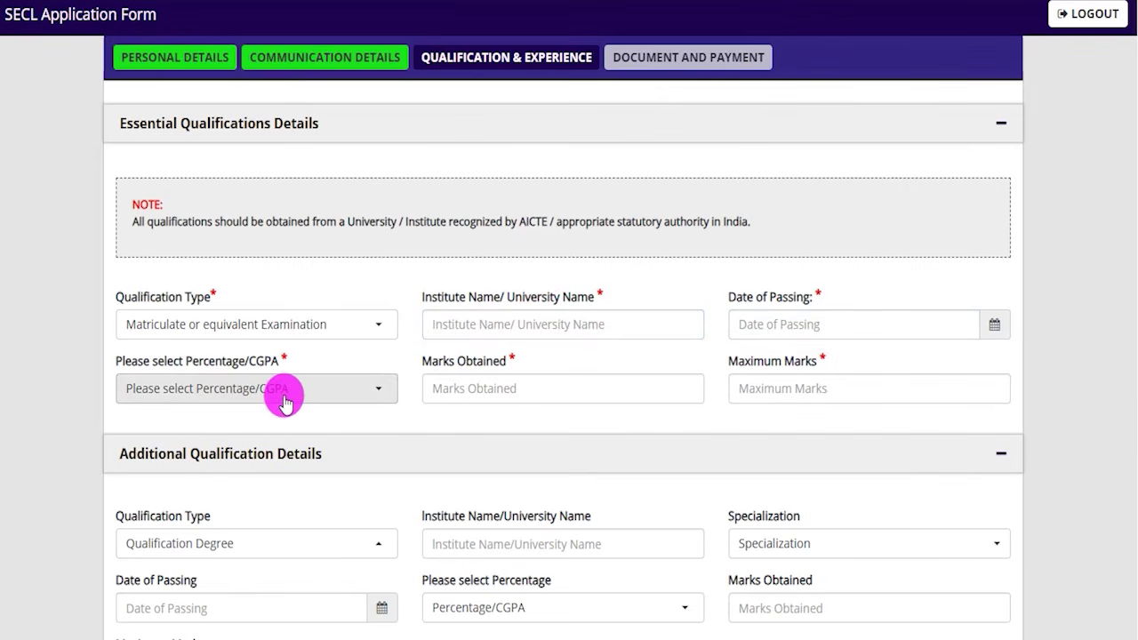
# Choose Percentage as the marks format for the essential qualification and enter 450 marks obtained out of a maximum of 600.
pyautogui.click(229, 394)
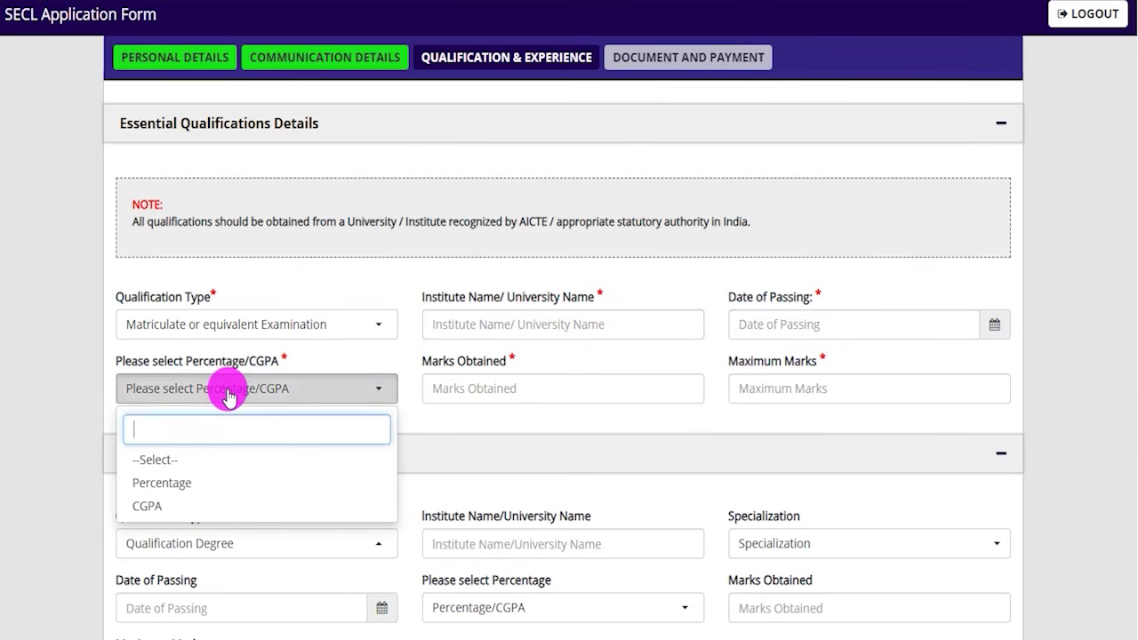
pyautogui.click(167, 484)
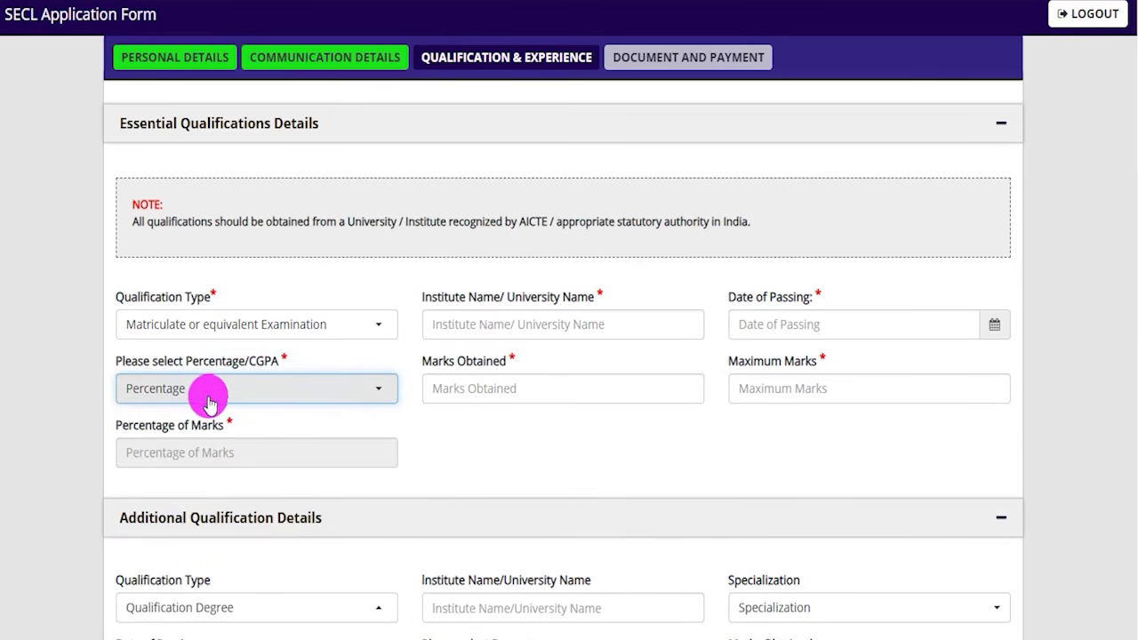
pyautogui.click(512, 389)
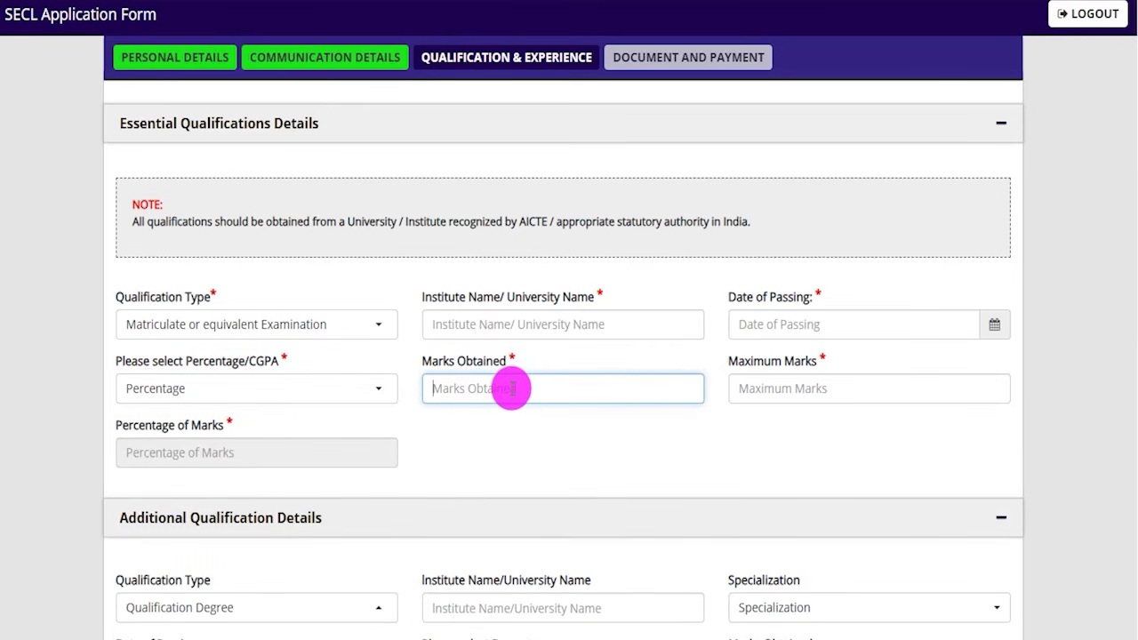
pyautogui.write('450')
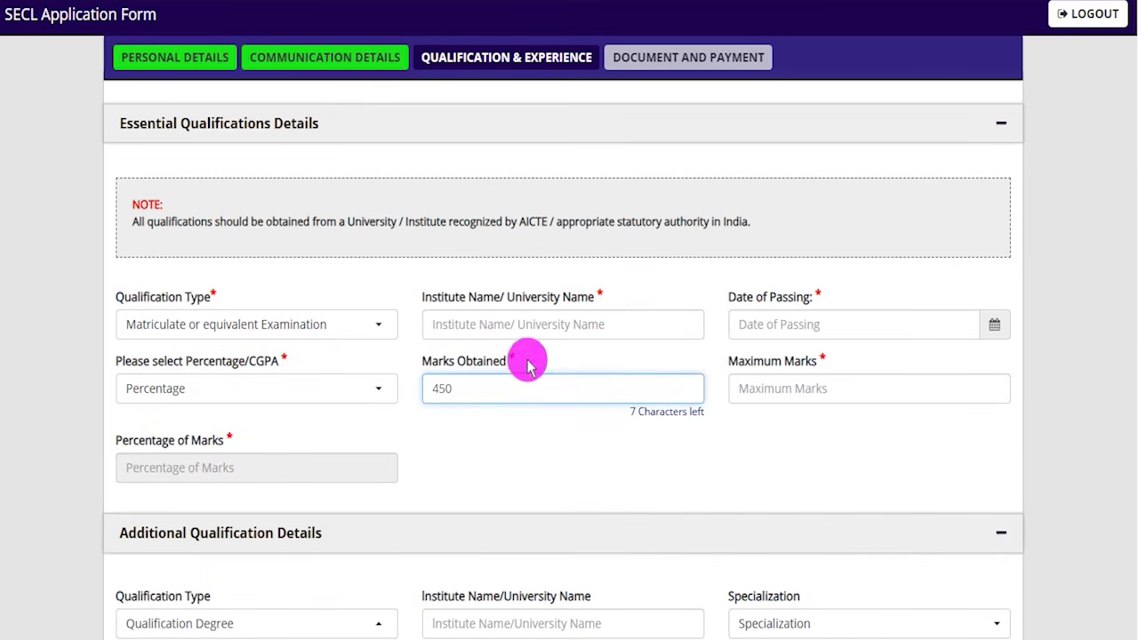
pyautogui.click(820, 392)
pyautogui.write('600')
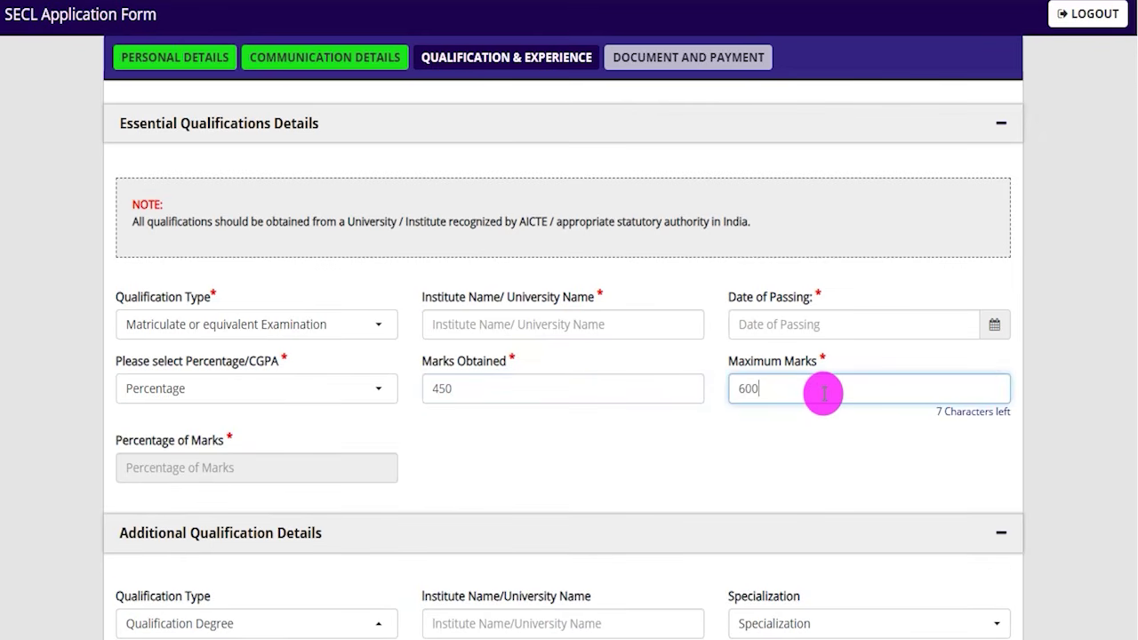
pyautogui.click(787, 439)
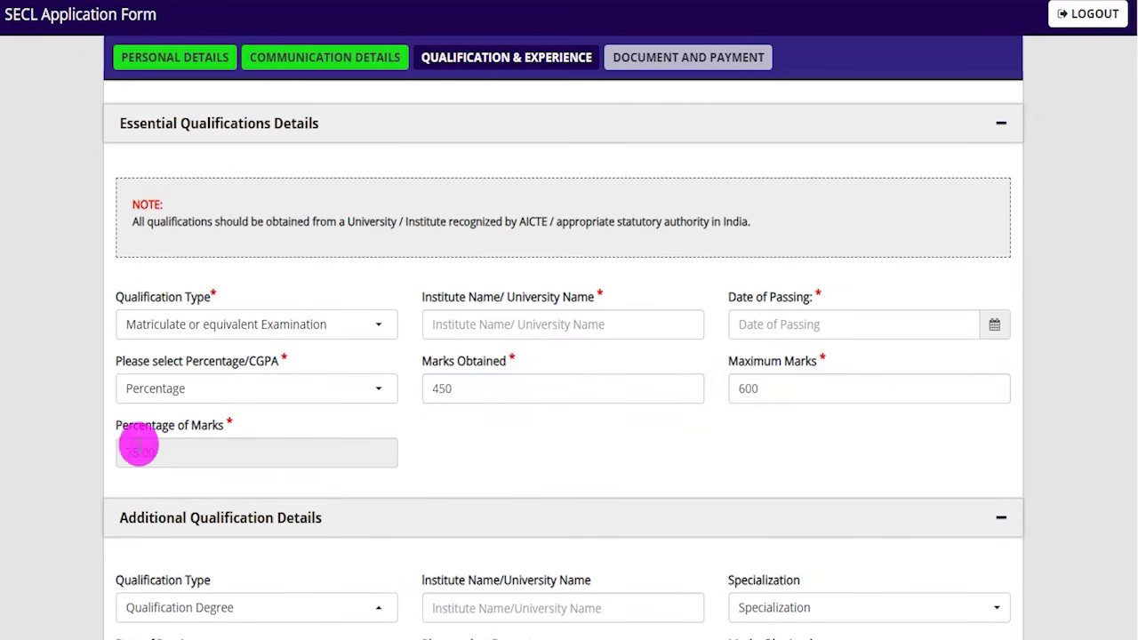
# Set the additional qualification type to Diploma and its specialization to Mining Engineering from any recognized Institute.
pyautogui.doubleClick(129, 449)
pyautogui.click(499, 460)
pyautogui.scroll(-2, 498, 442)
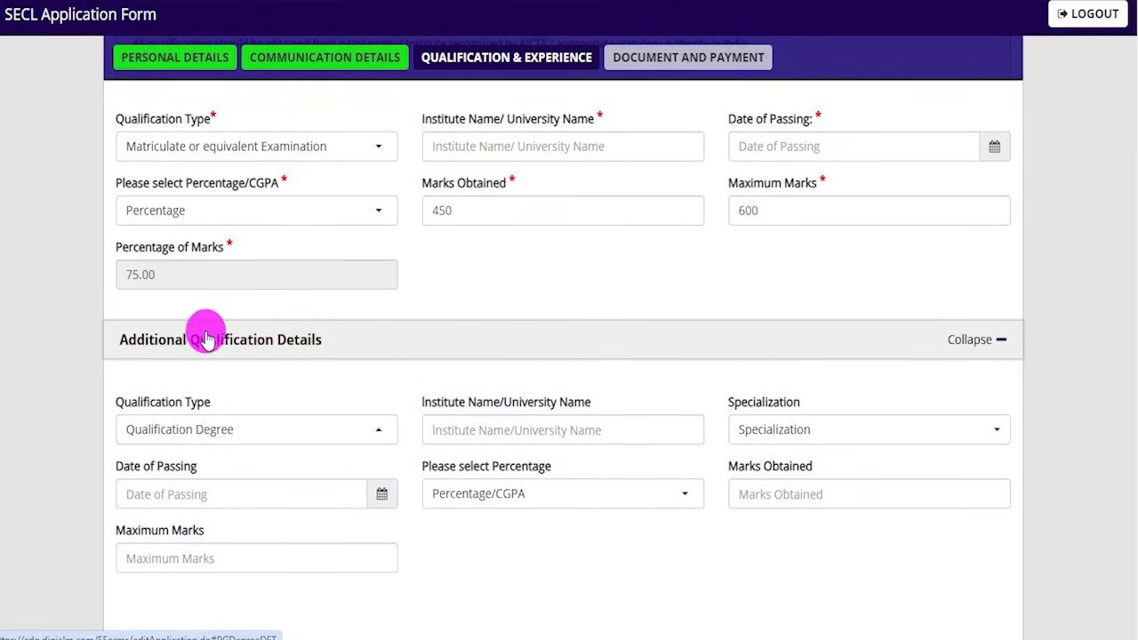
pyautogui.click(287, 442)
pyautogui.click(171, 531)
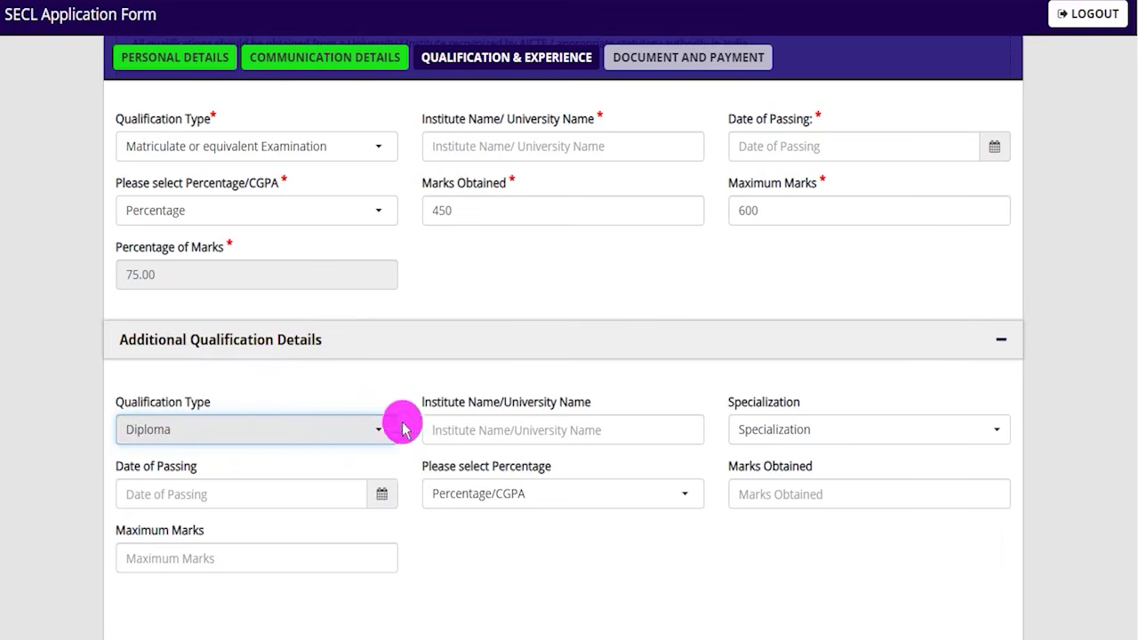
pyautogui.click(532, 432)
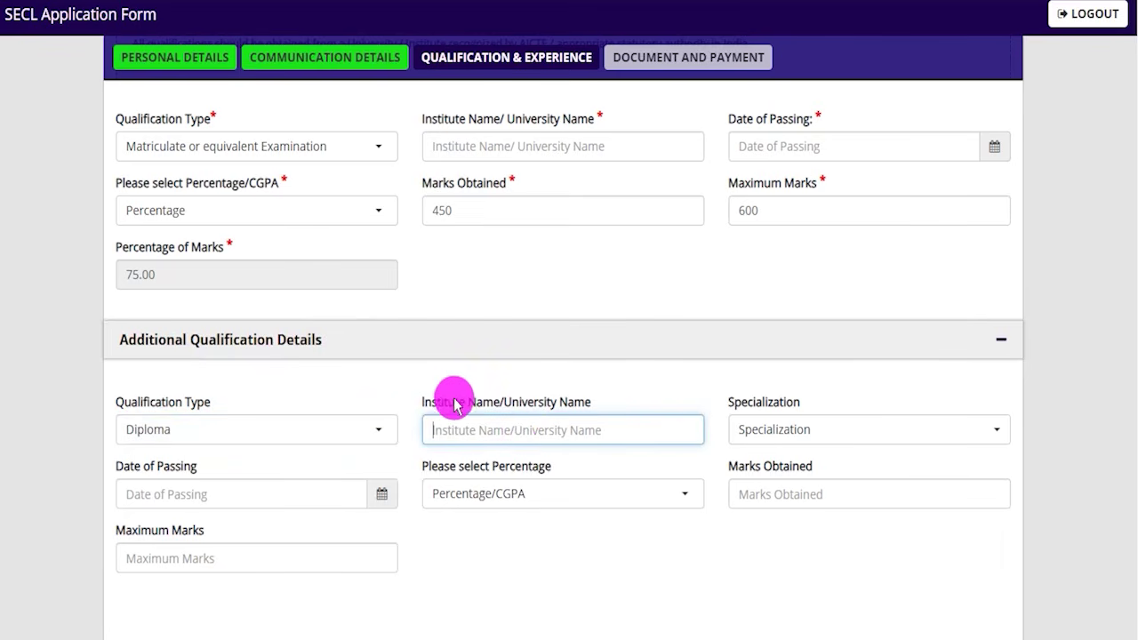
pyautogui.moveTo(455, 400); pyautogui.dragTo(559, 406)
pyautogui.click(539, 430)
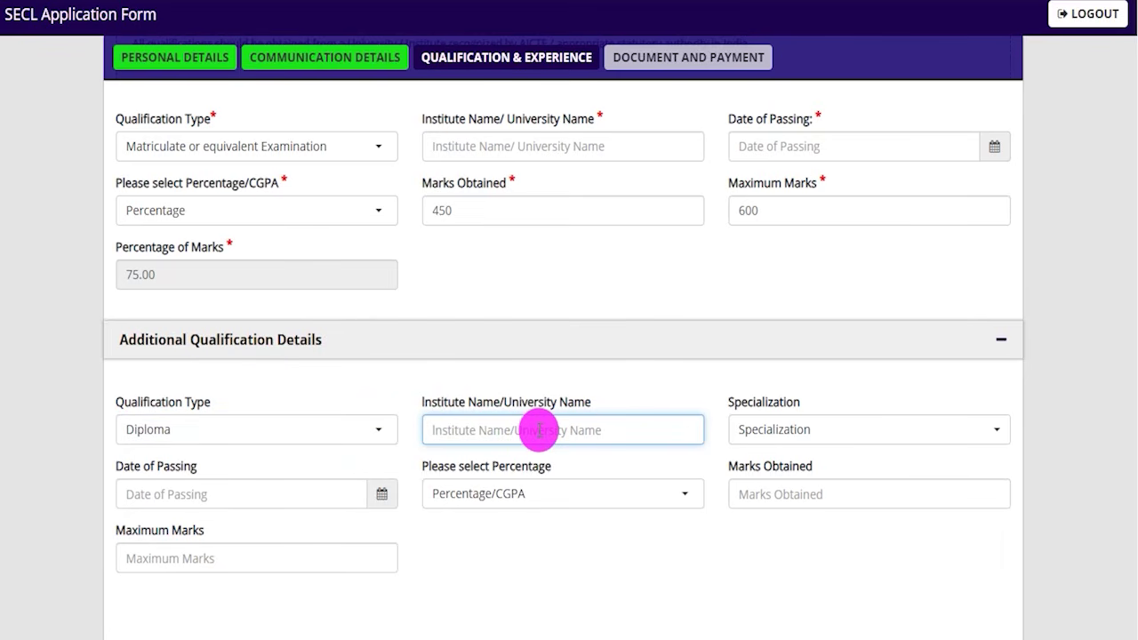
pyautogui.click(755, 425)
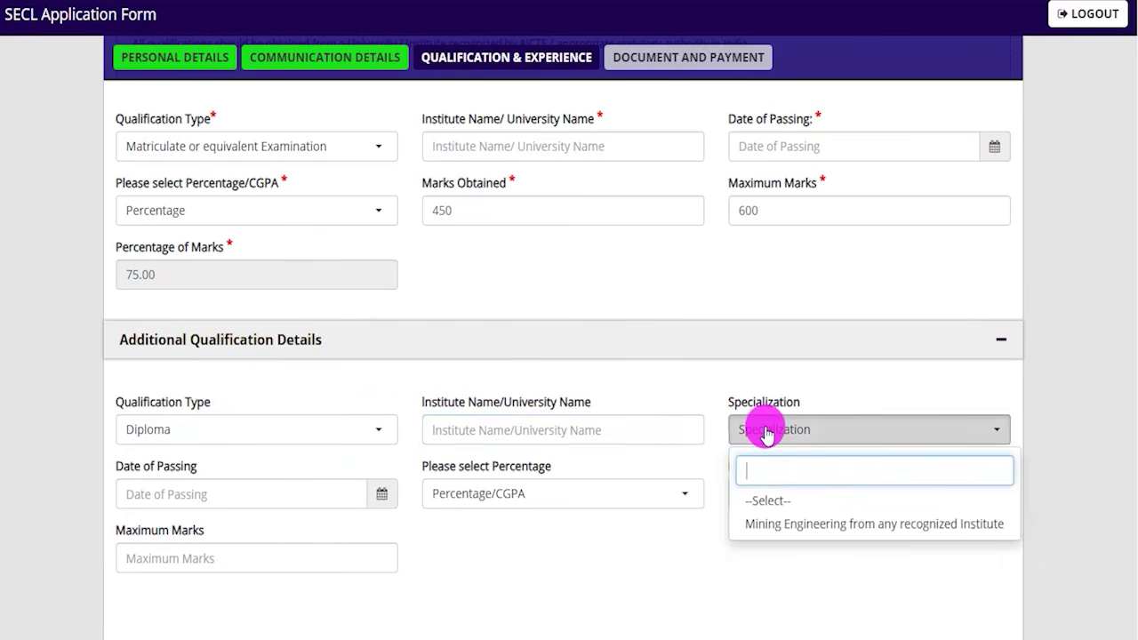
pyautogui.click(786, 526)
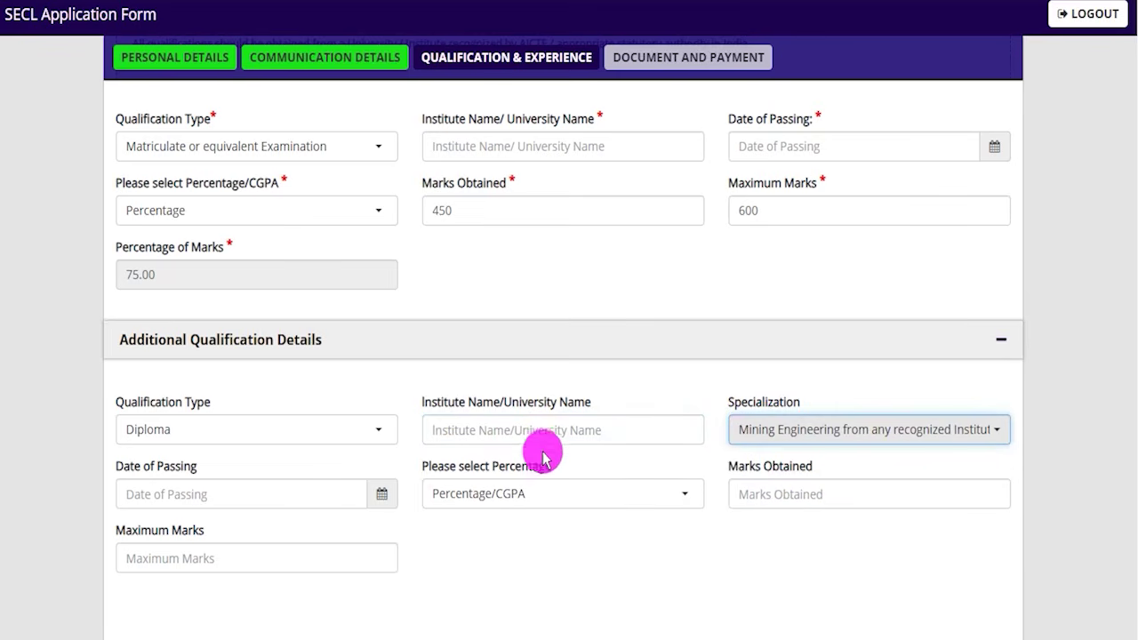
# Choose Percentage as the marks format for the additional qualification and enter 450 marks obtained out of a maximum of 600.
pyautogui.click(385, 498)
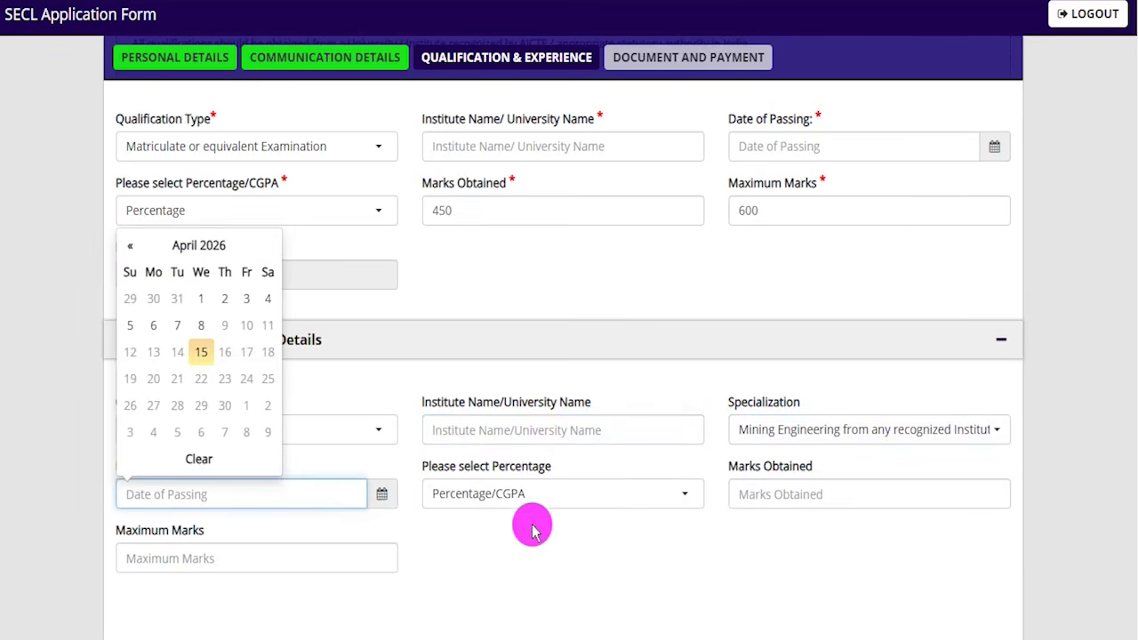
pyautogui.click(578, 495)
pyautogui.click(469, 587)
pyautogui.click(798, 493)
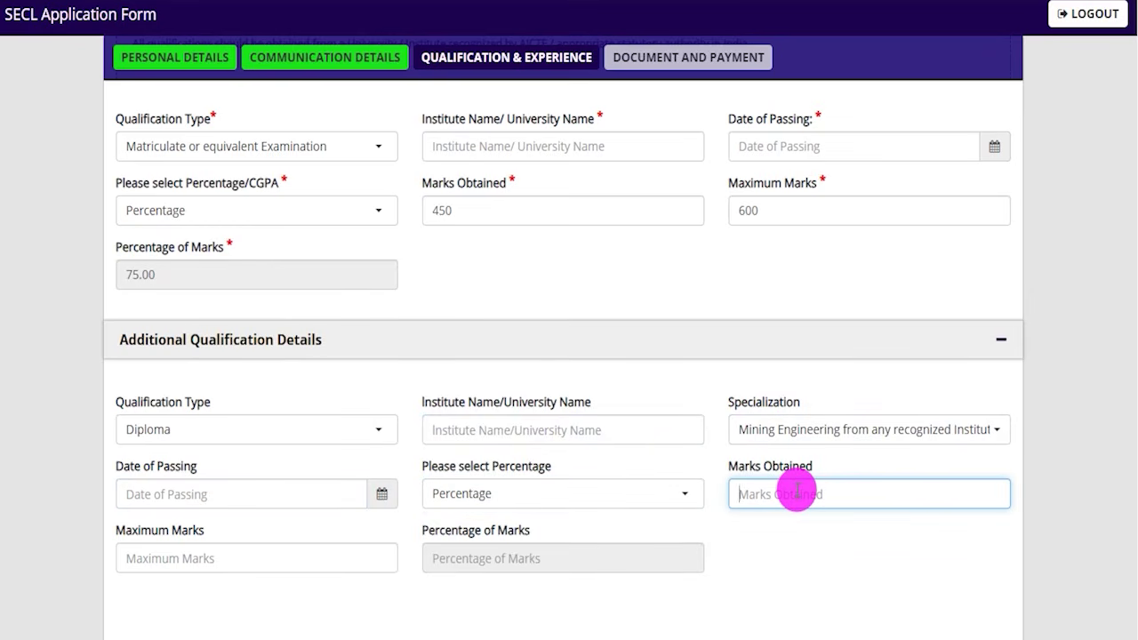
pyautogui.write('450')
pyautogui.press('Tab')
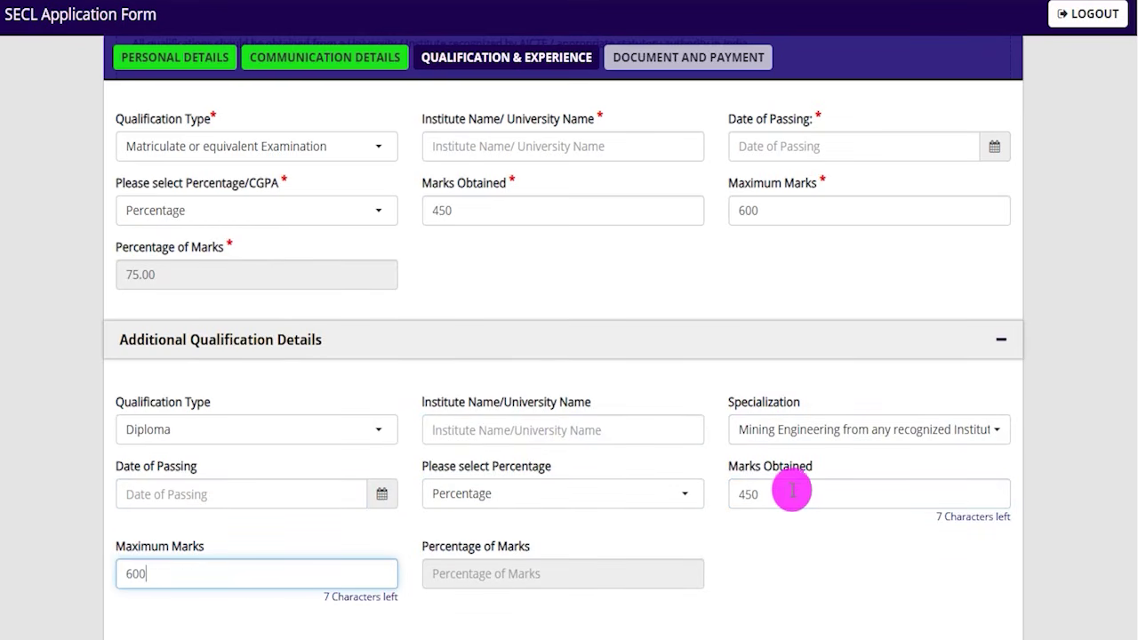
pyautogui.click(784, 569)
pyautogui.moveTo(416, 527); pyautogui.dragTo(511, 535)
pyautogui.doubleClick(436, 558)
pyautogui.click(752, 562)
# Answer Yes to having a valid First Aid Certificate and a valid Gas Testing Certificate.
pyautogui.scroll(-3, 712, 525)
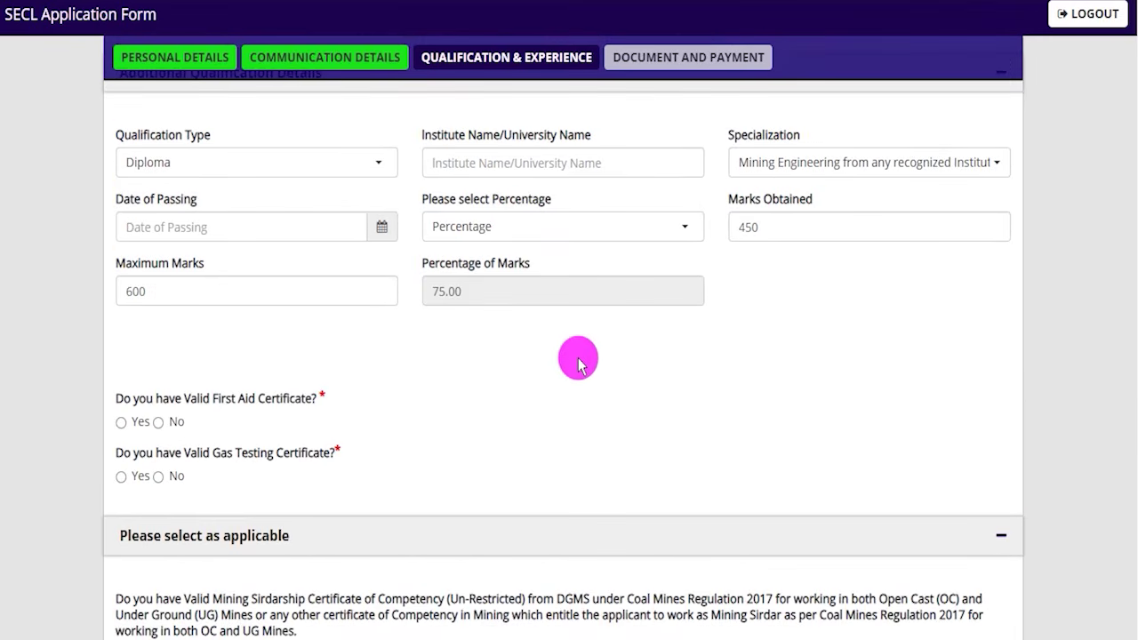
pyautogui.scroll(2, 578, 365)
pyautogui.scroll(1, 407, 386)
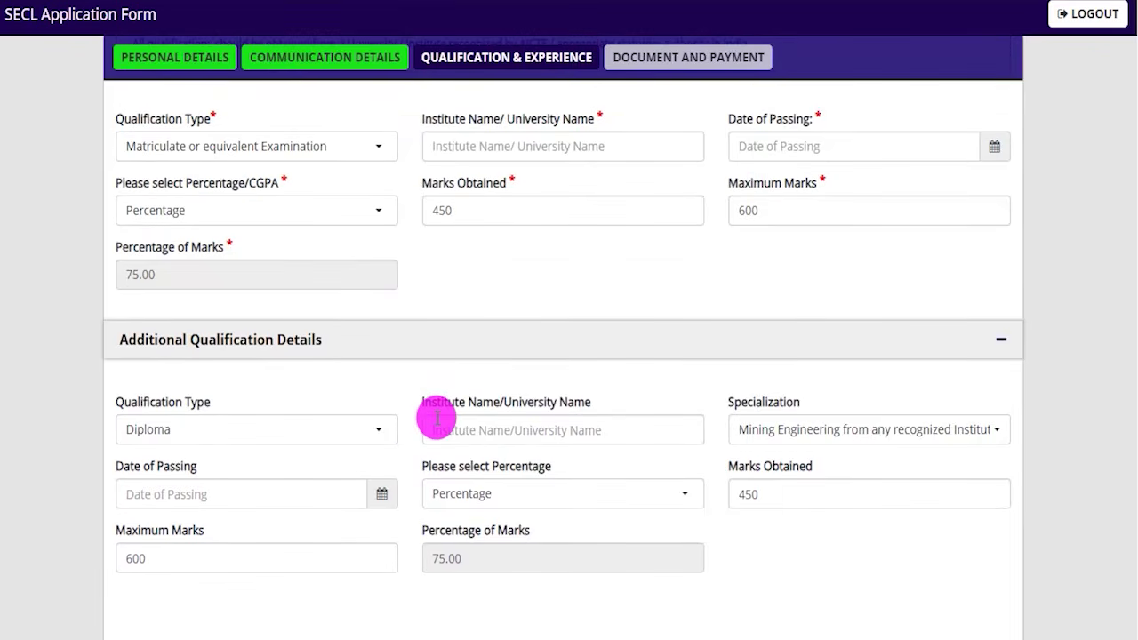
pyautogui.scroll(-2, 436, 418)
pyautogui.scroll(-2, 676, 437)
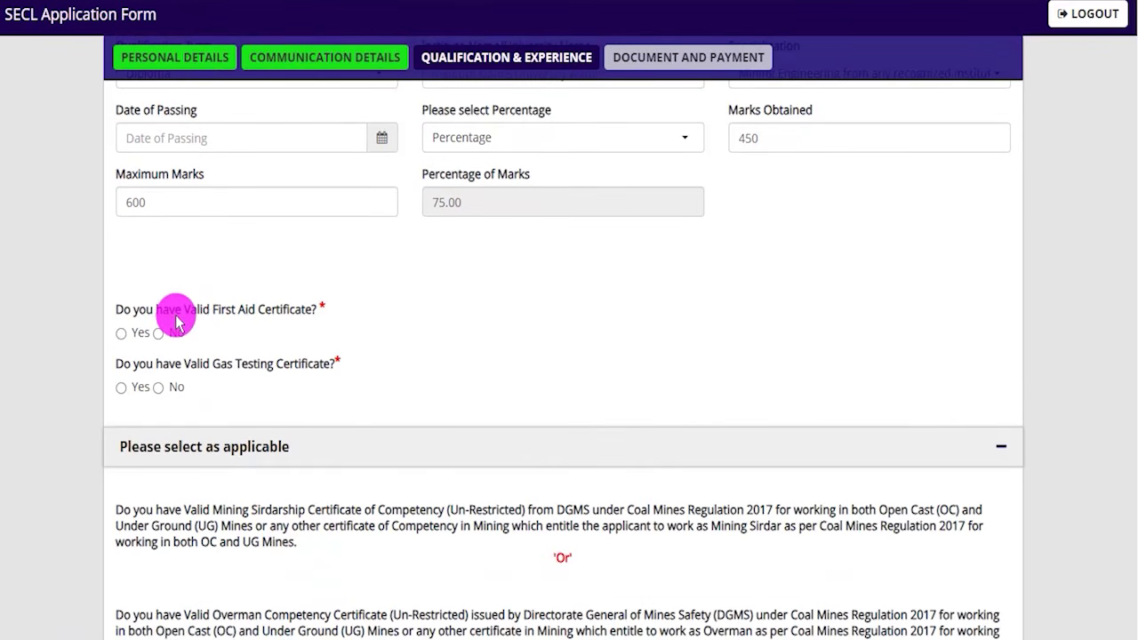
pyautogui.moveTo(156, 310); pyautogui.dragTo(286, 311)
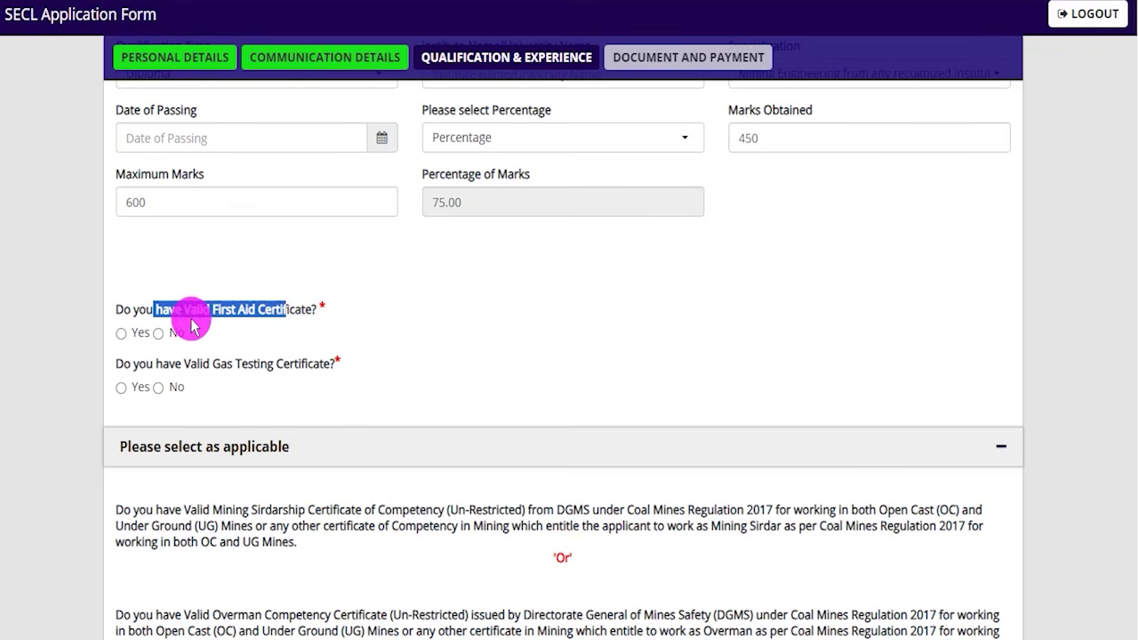
pyautogui.click(121, 334)
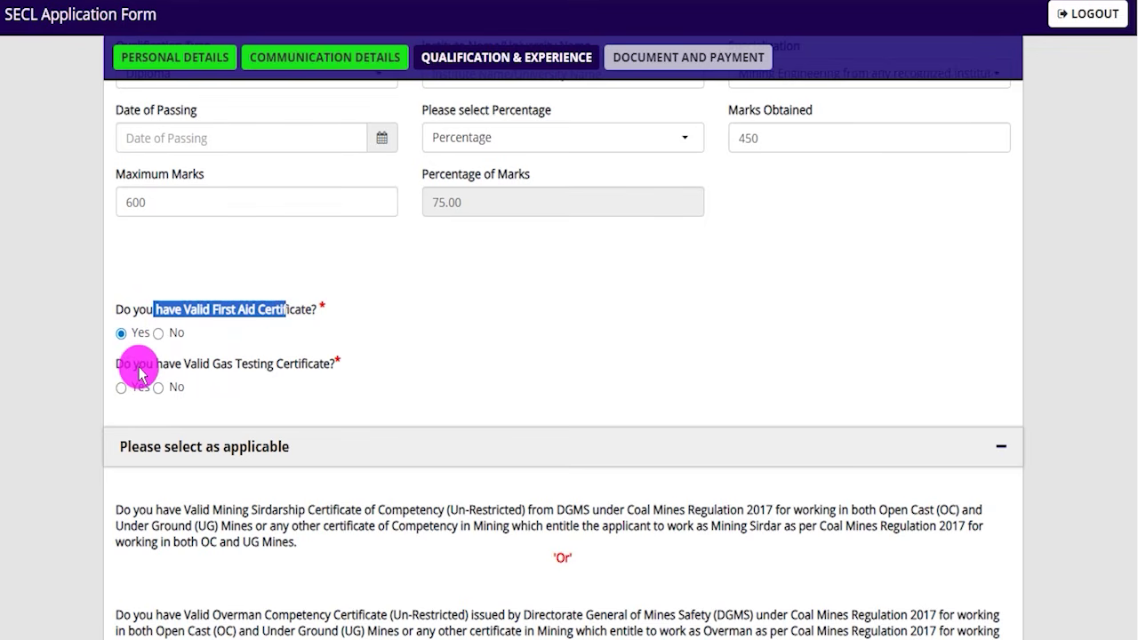
pyautogui.moveTo(157, 364); pyautogui.dragTo(301, 365)
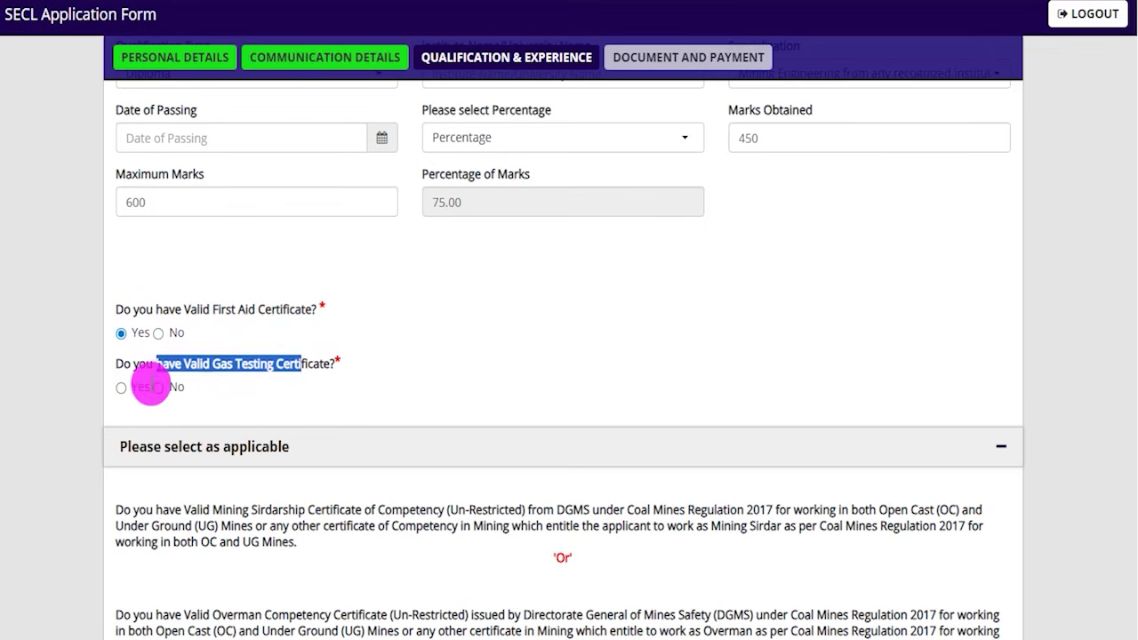
pyautogui.click(122, 389)
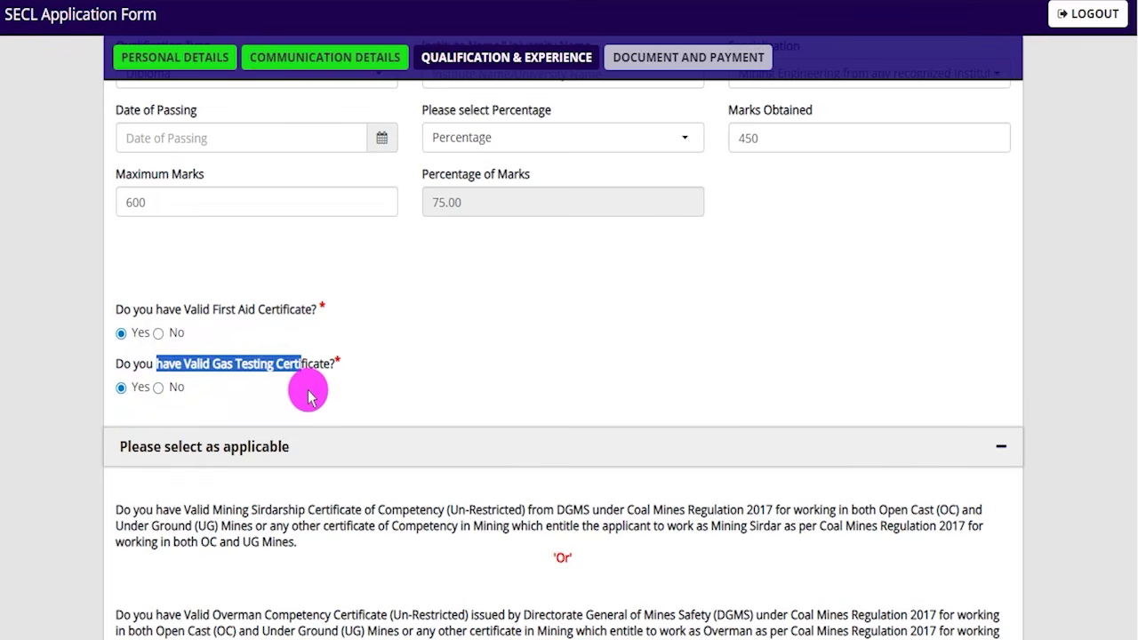
# Answer Yes to having the Second Class Managers Certificate of Competency.
pyautogui.scroll(-4, 417, 302)
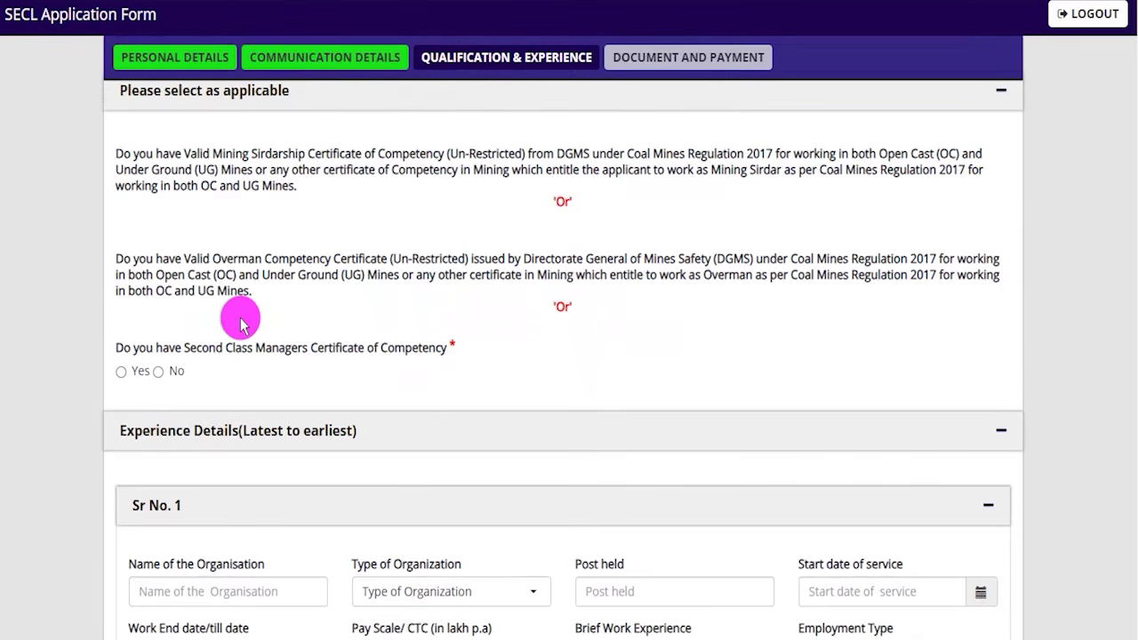
pyautogui.moveTo(186, 352); pyautogui.dragTo(428, 349)
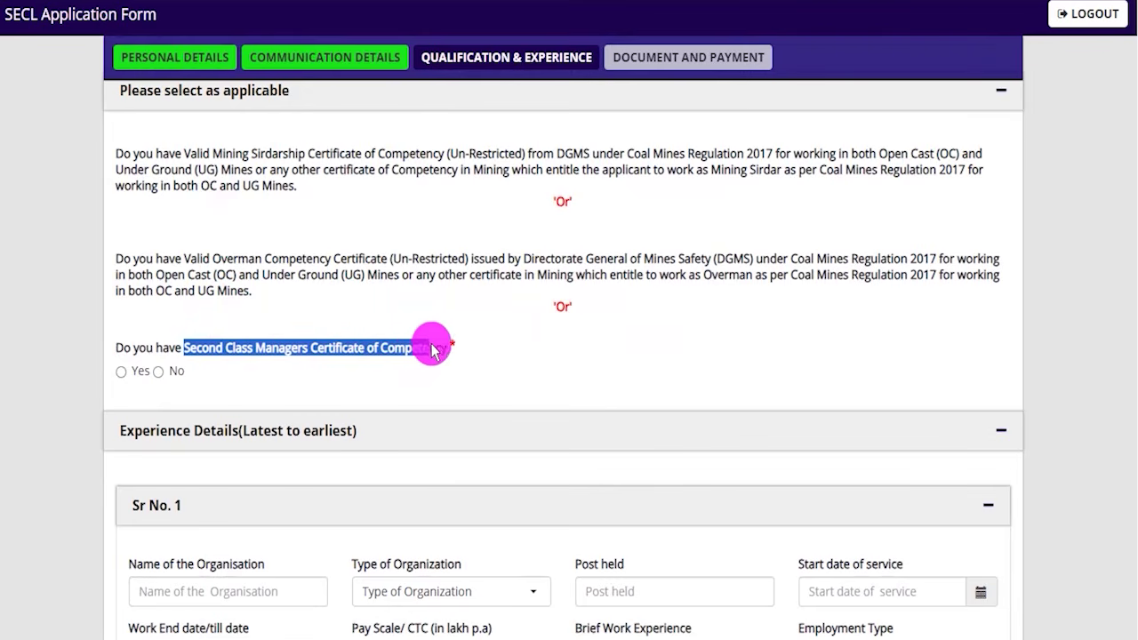
pyautogui.click(121, 371)
# Review the organisation name, organisation type and post held fields in the first experience entry.
pyautogui.scroll(-1, 227, 385)
pyautogui.scroll(-2, 229, 356)
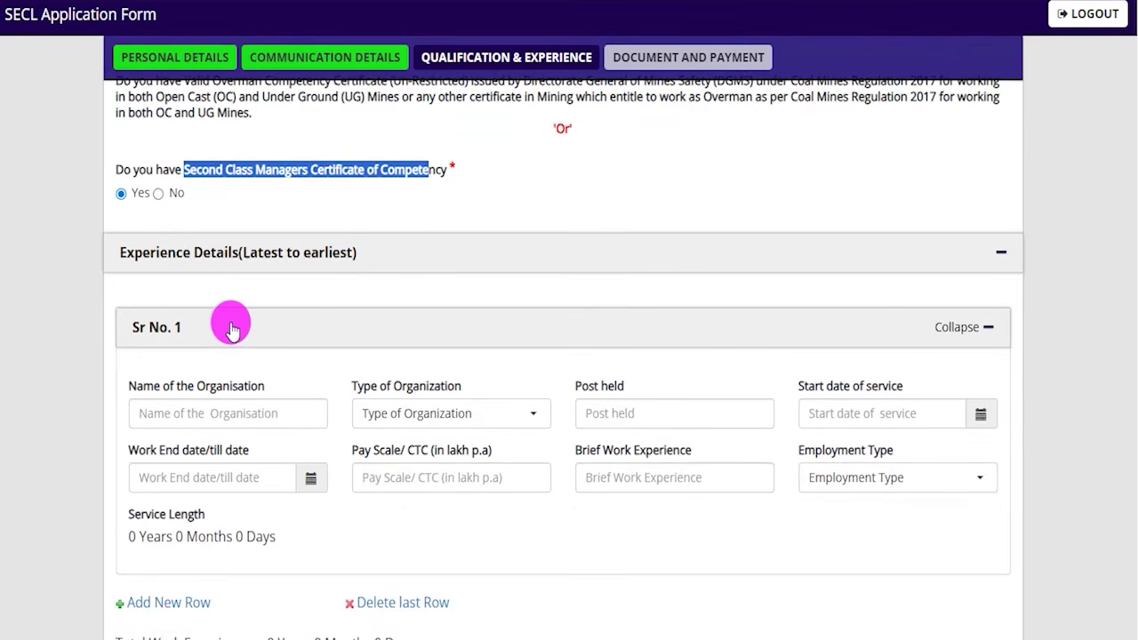
pyautogui.scroll(-1, 227, 320)
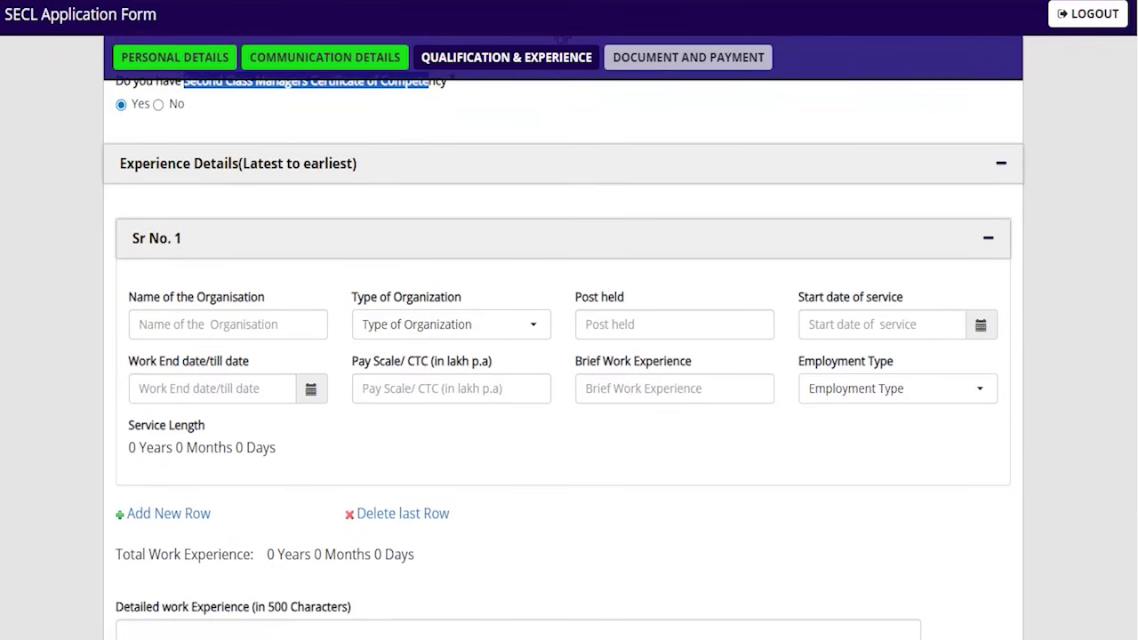
pyautogui.moveTo(535, 329); pyautogui.dragTo(583, 272)
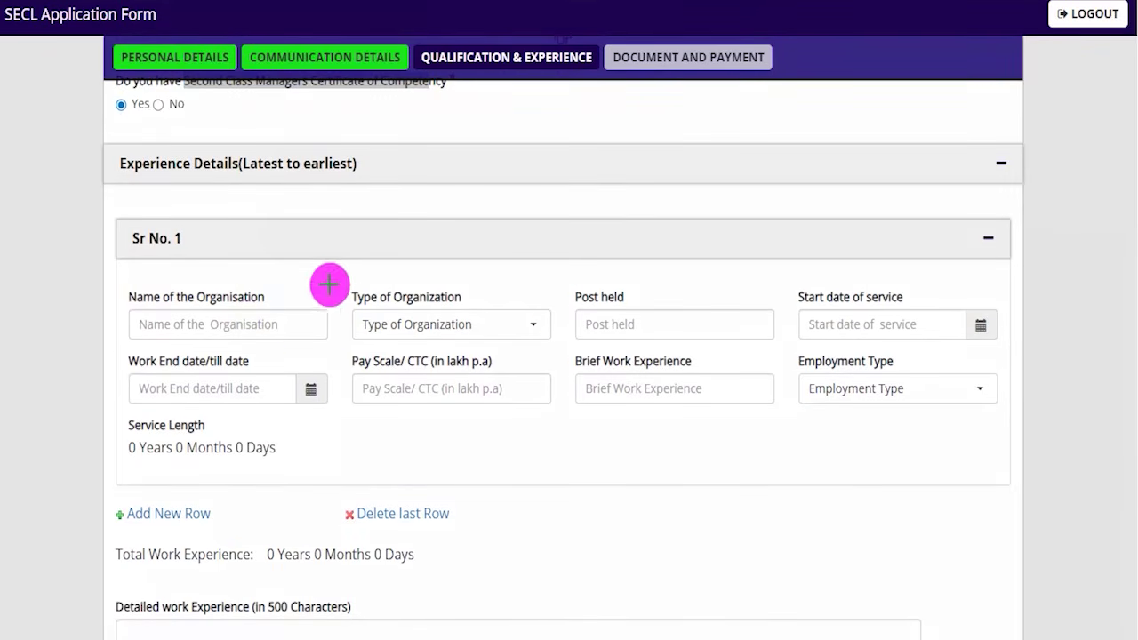
pyautogui.moveTo(452, 326); pyautogui.dragTo(478, 325)
pyautogui.moveTo(619, 330); pyautogui.dragTo(673, 330)
pyautogui.moveTo(240, 328); pyautogui.dragTo(283, 279)
pyautogui.moveTo(498, 322); pyautogui.dragTo(550, 238)
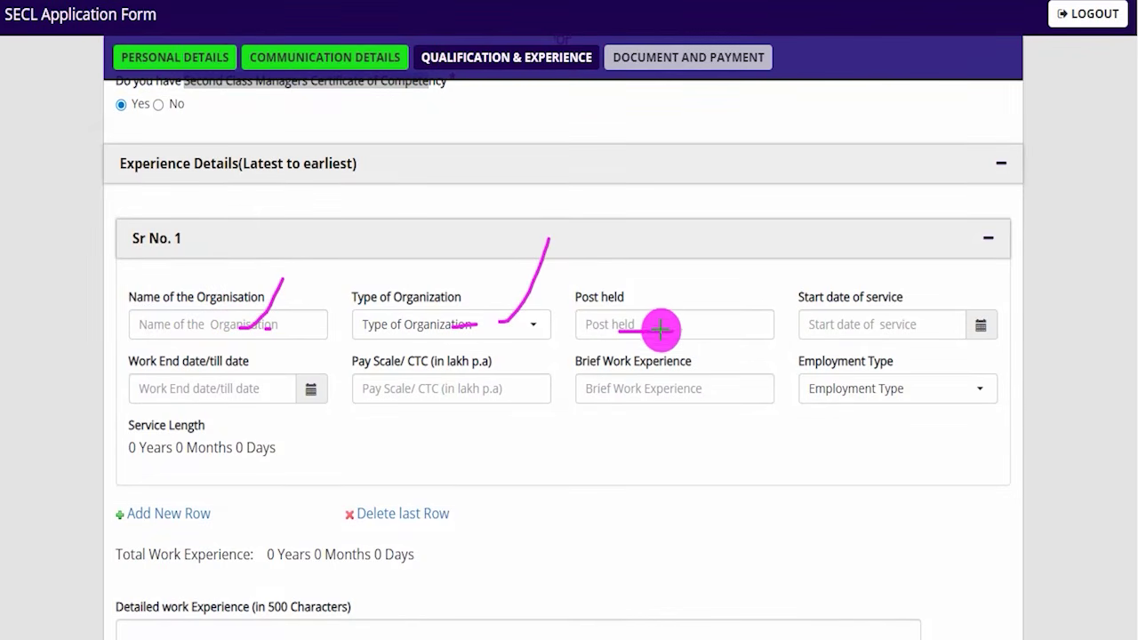
pyautogui.moveTo(693, 323); pyautogui.dragTo(732, 267)
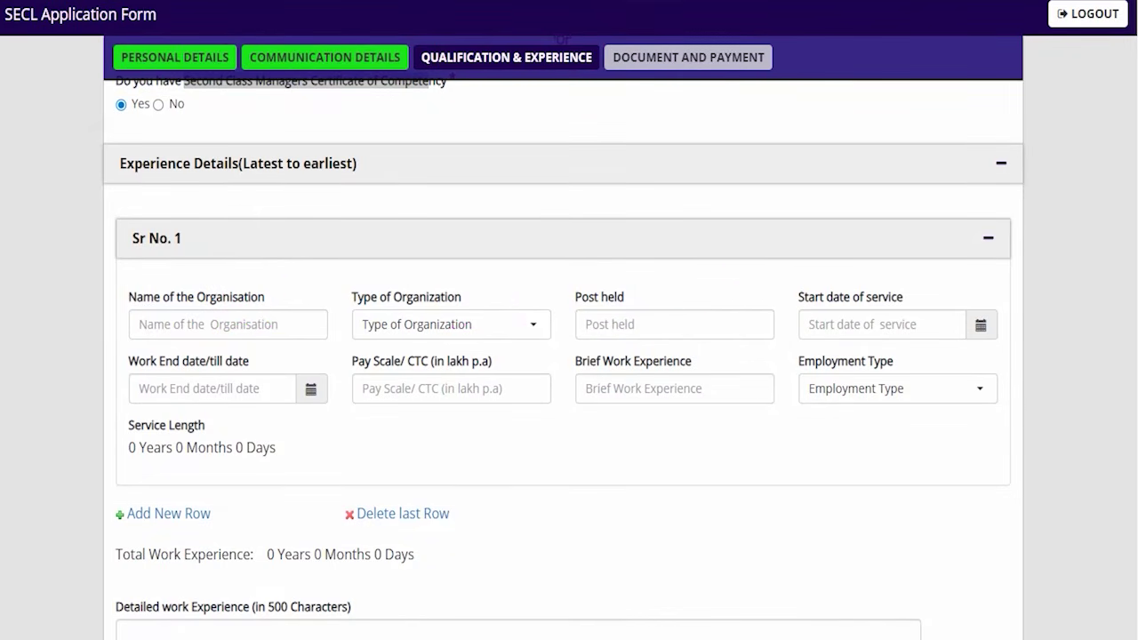
# Examine the service start and end date calendars, pay scale, brief work experience and employment type fields of the first experience entry.
pyautogui.click(983, 328)
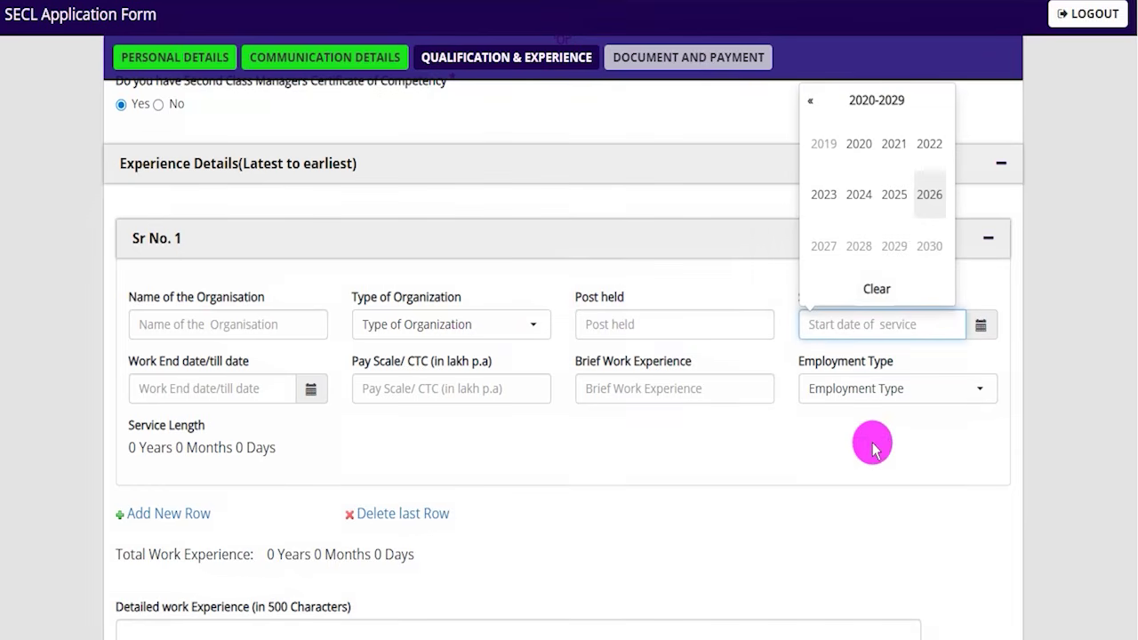
pyautogui.click(739, 450)
pyautogui.click(310, 391)
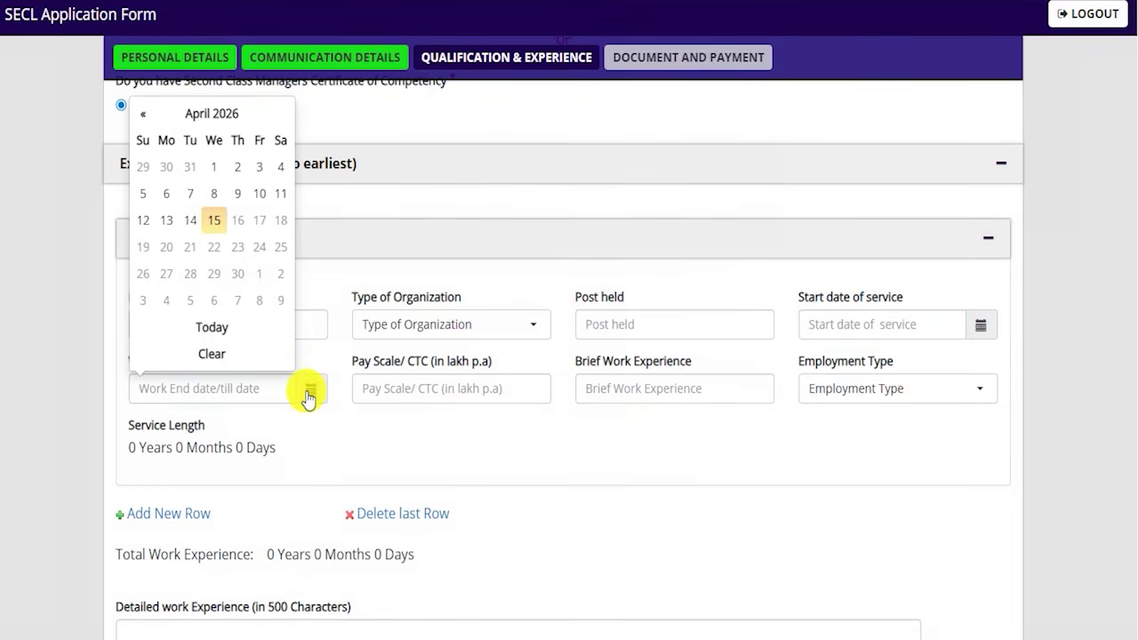
pyautogui.click(422, 437)
pyautogui.moveTo(407, 363); pyautogui.dragTo(464, 363)
pyautogui.click(441, 391)
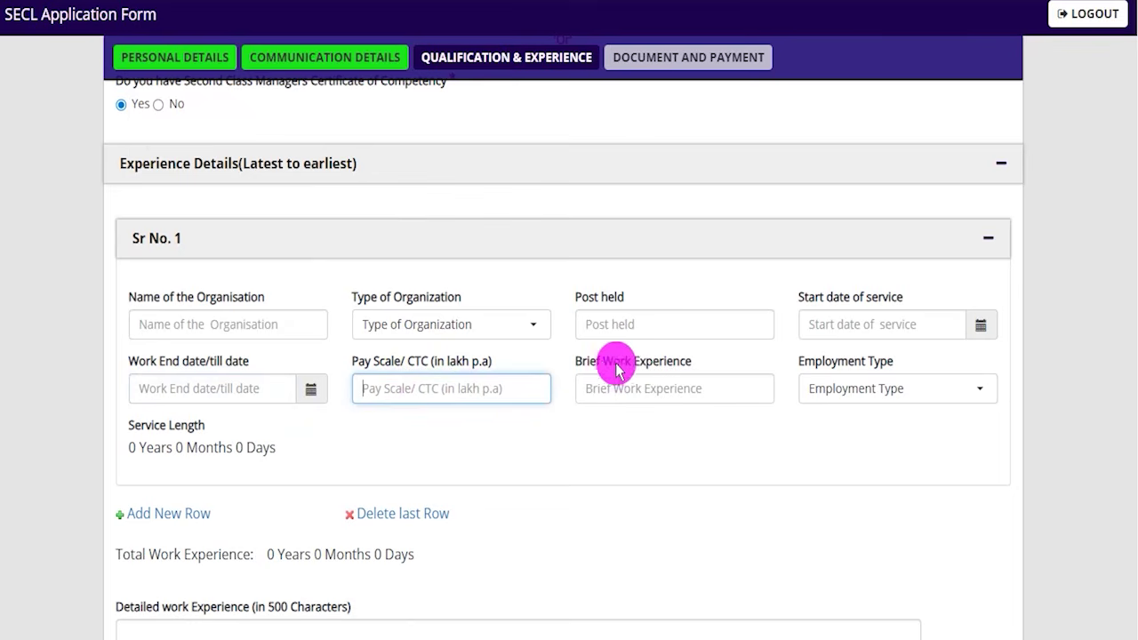
pyautogui.moveTo(601, 363); pyautogui.dragTo(637, 386)
pyautogui.click(638, 389)
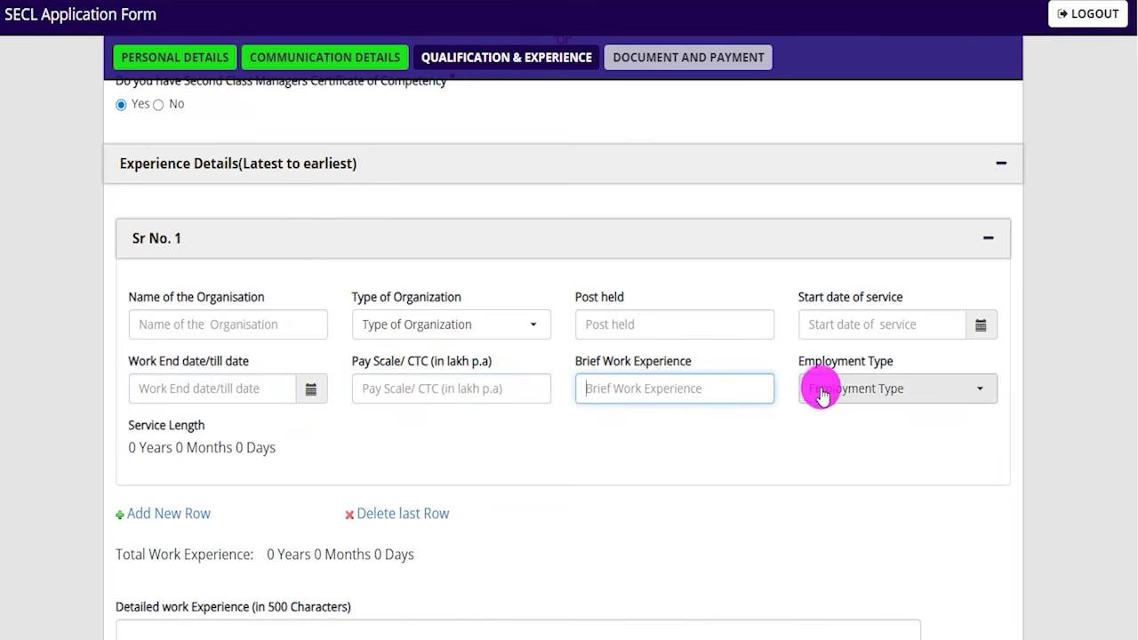
pyautogui.click(859, 390)
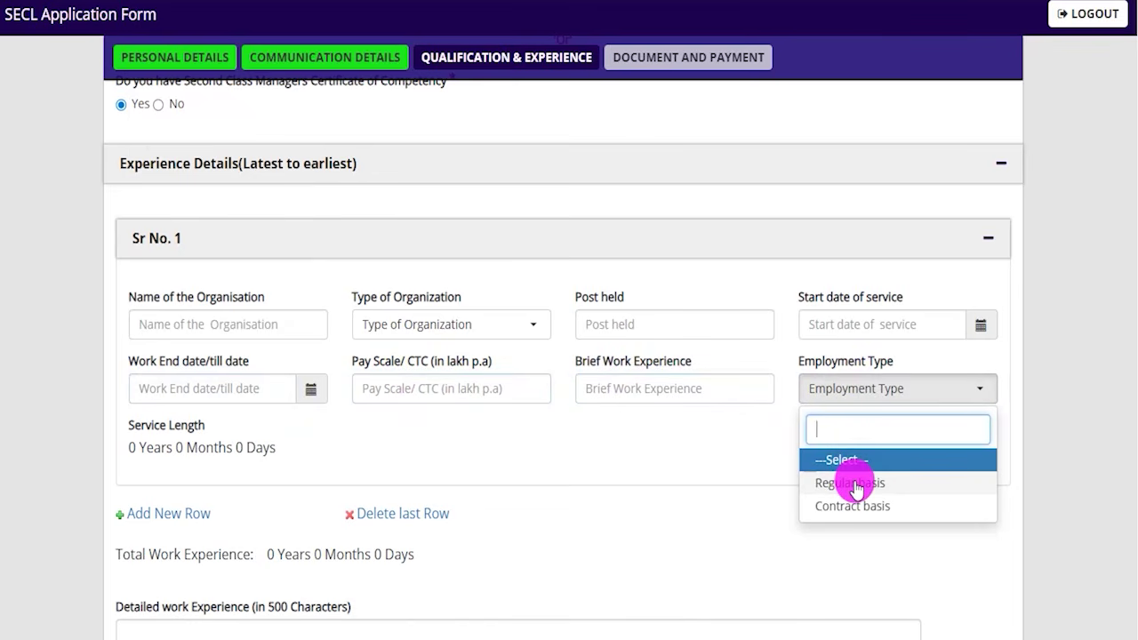
pyautogui.click(695, 464)
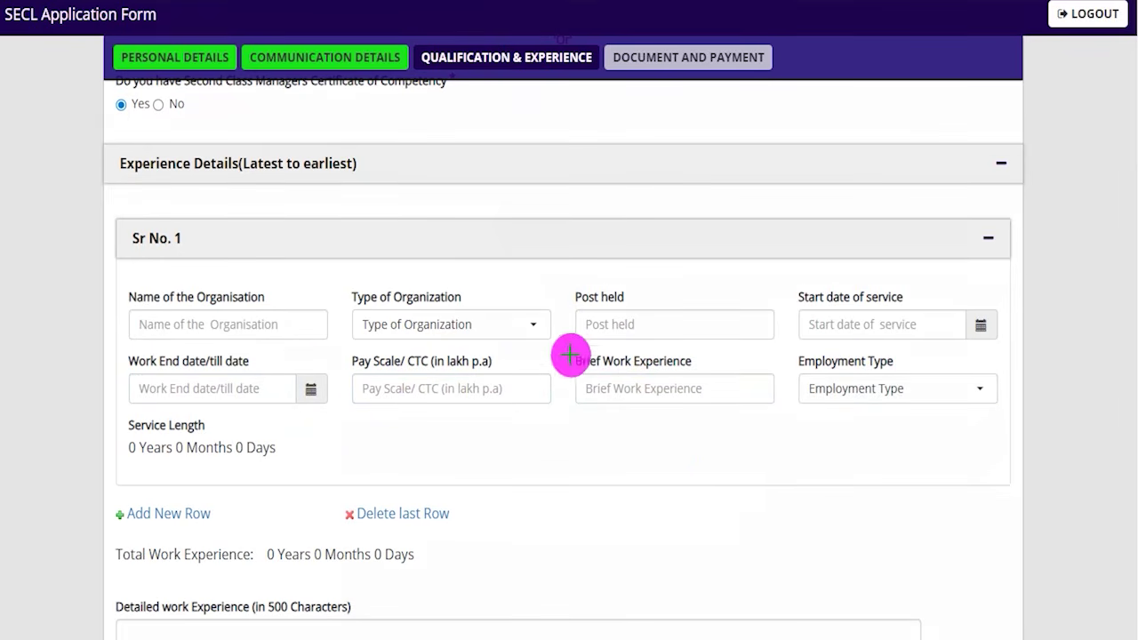
pyautogui.moveTo(533, 414); pyautogui.dragTo(612, 311)
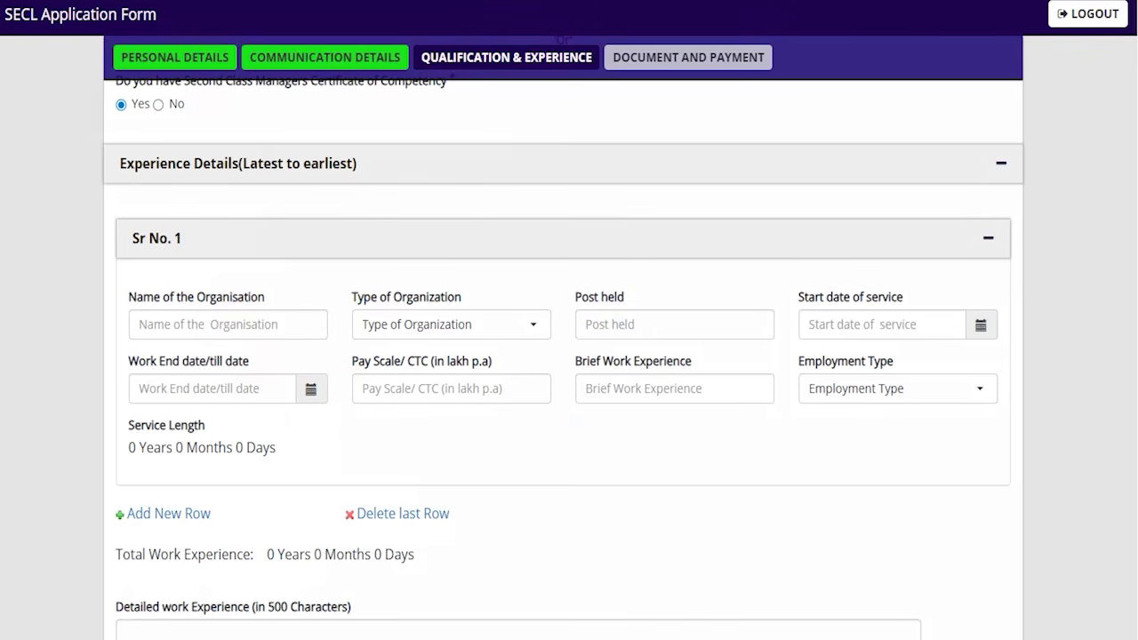
pyautogui.moveTo(148, 483)
pyautogui.mouseDown()
pyautogui.moveTo(94, 507)
pyautogui.moveTo(229, 528)
pyautogui.moveTo(163, 485)
pyautogui.mouseUp()
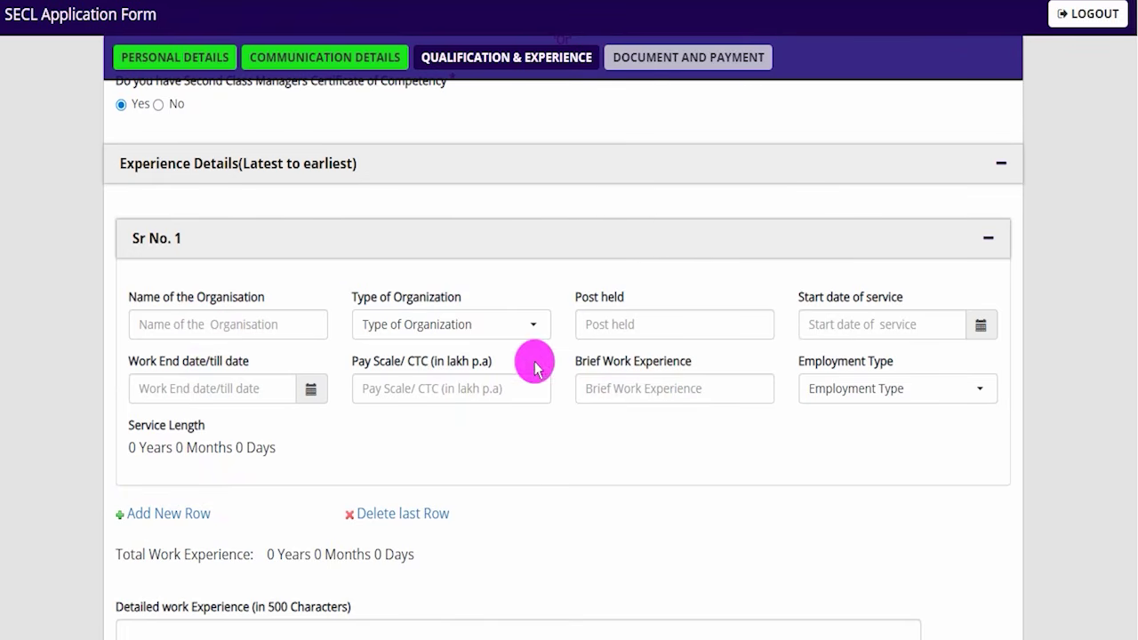
# Check the detailed work experience box, and tick the declaration confirming that the submitted qualification details are true.
pyautogui.scroll(-3, 537, 394)
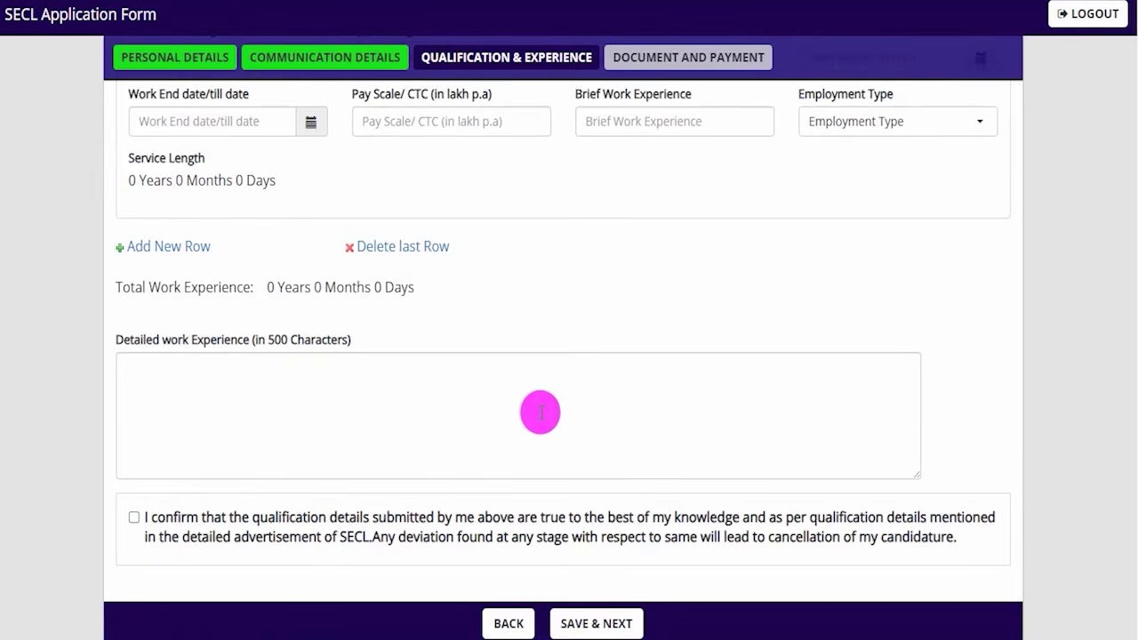
pyautogui.scroll(-1, 265, 430)
pyautogui.moveTo(134, 267); pyautogui.dragTo(293, 266)
pyautogui.click(323, 318)
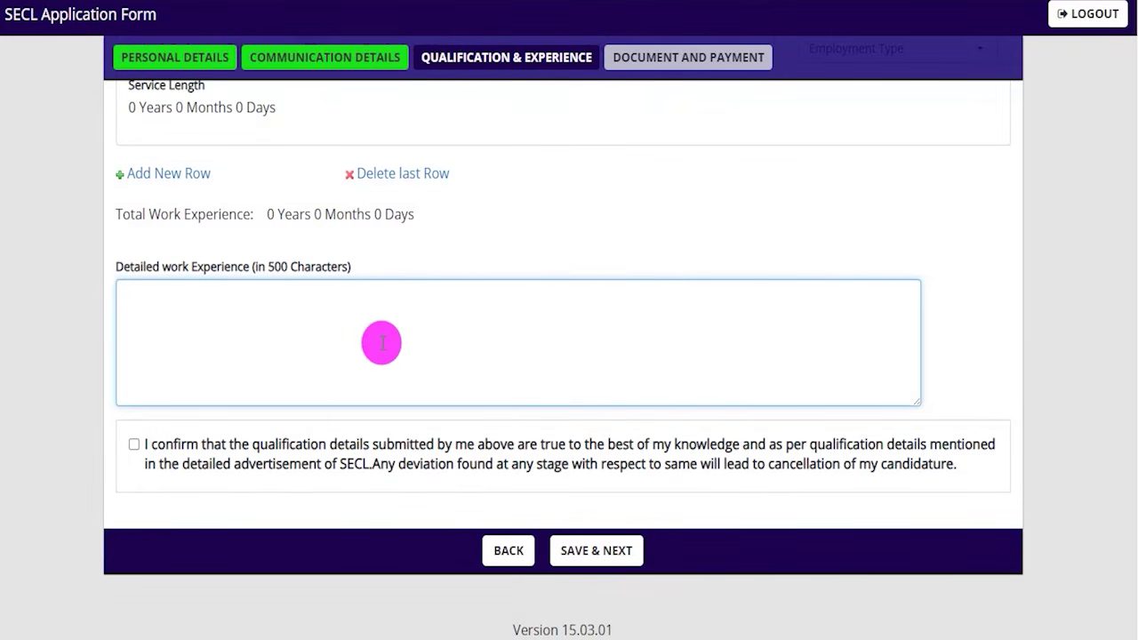
pyautogui.click(133, 443)
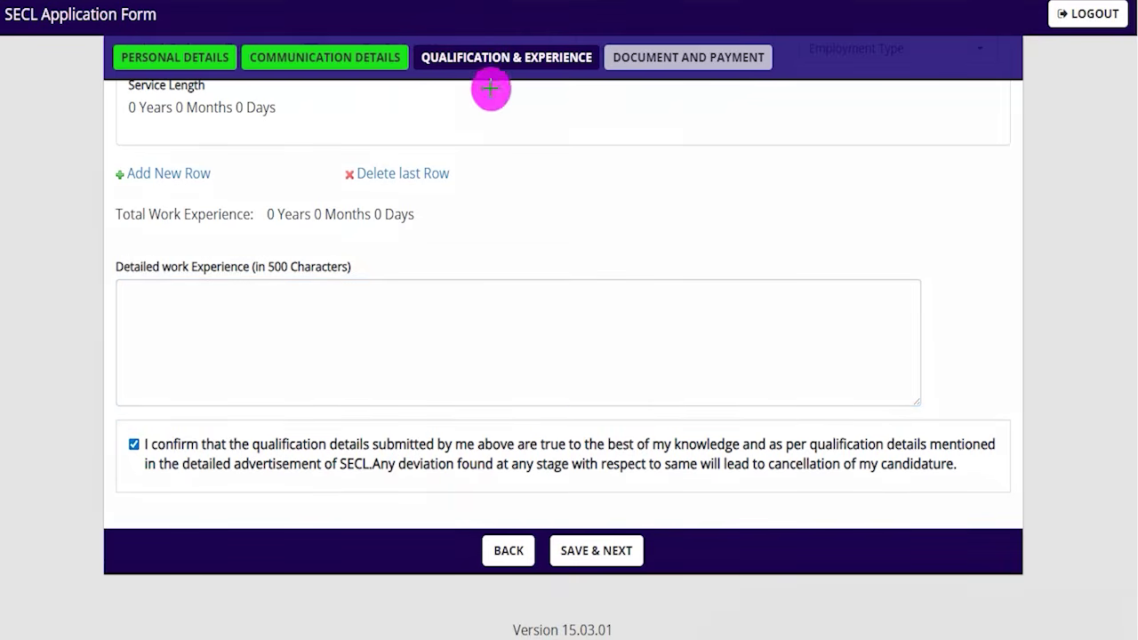
pyautogui.moveTo(504, 247); pyautogui.dragTo(549, 201)
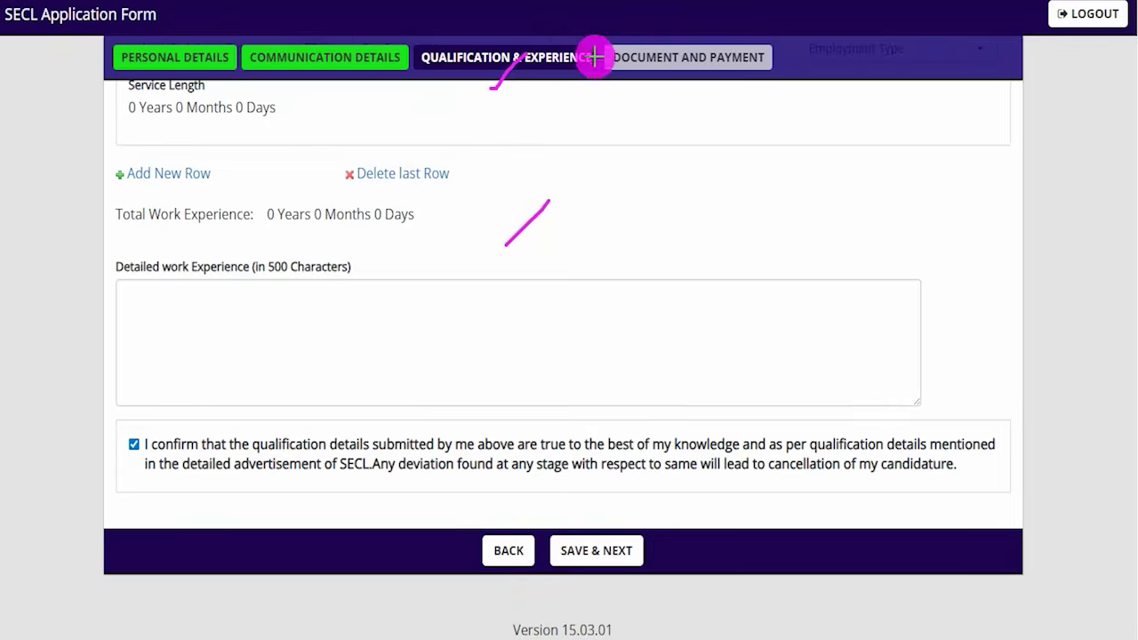
# Save the qualification and experience section and proceed to the document and payment section.
pyautogui.moveTo(679, 373); pyautogui.dragTo(633, 514)
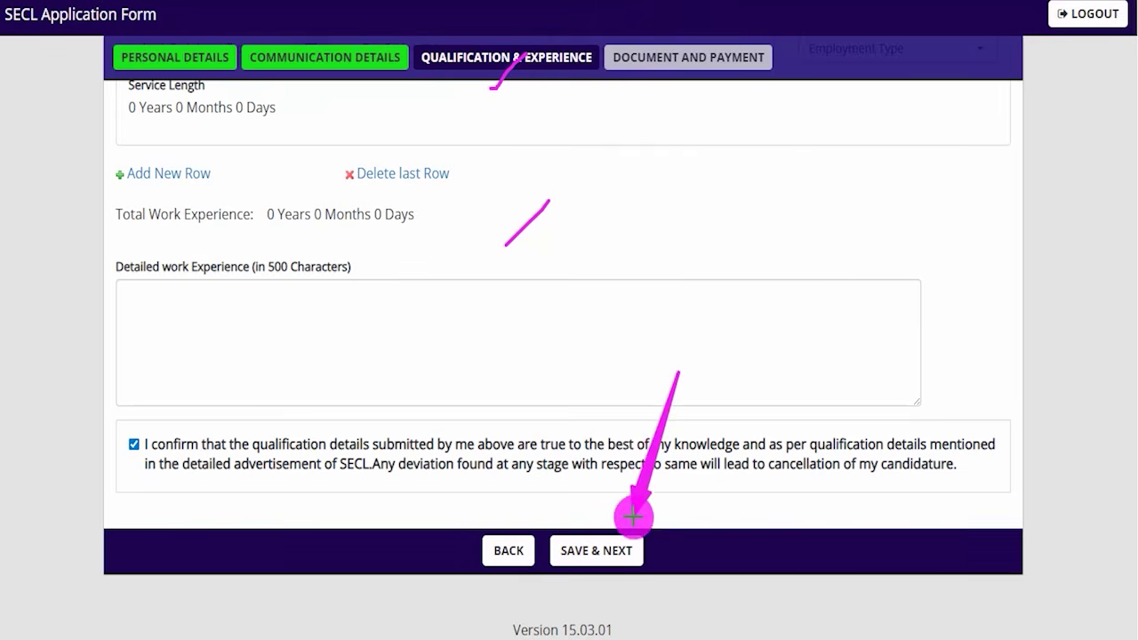
pyautogui.click(637, 545)
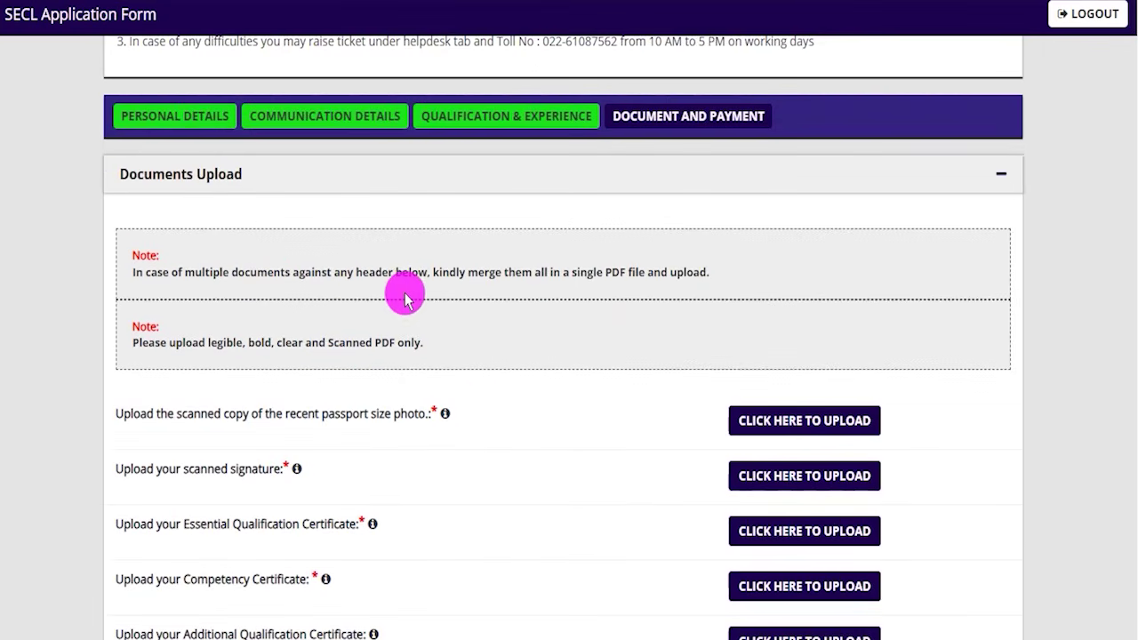
# Review the document upload notes and the passport photo, scanned signature and Essential Qualification Certificate entries.
pyautogui.moveTo(443, 353); pyautogui.dragTo(495, 284)
pyautogui.moveTo(320, 430); pyautogui.dragTo(412, 430)
pyautogui.moveTo(211, 486); pyautogui.dragTo(287, 486)
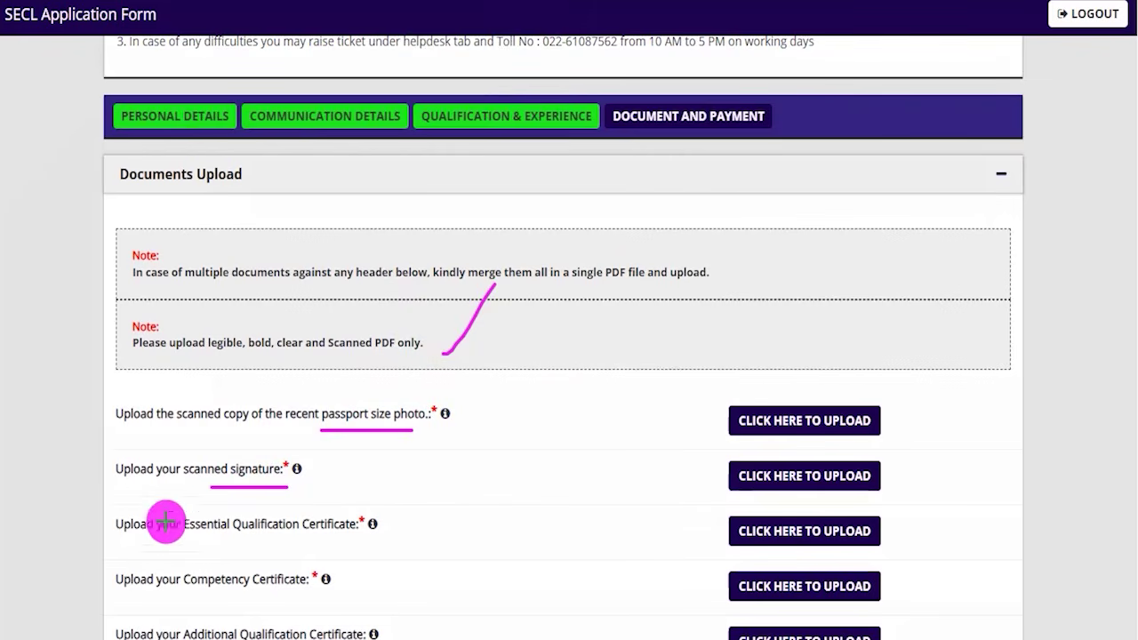
pyautogui.moveTo(189, 541); pyautogui.dragTo(405, 542)
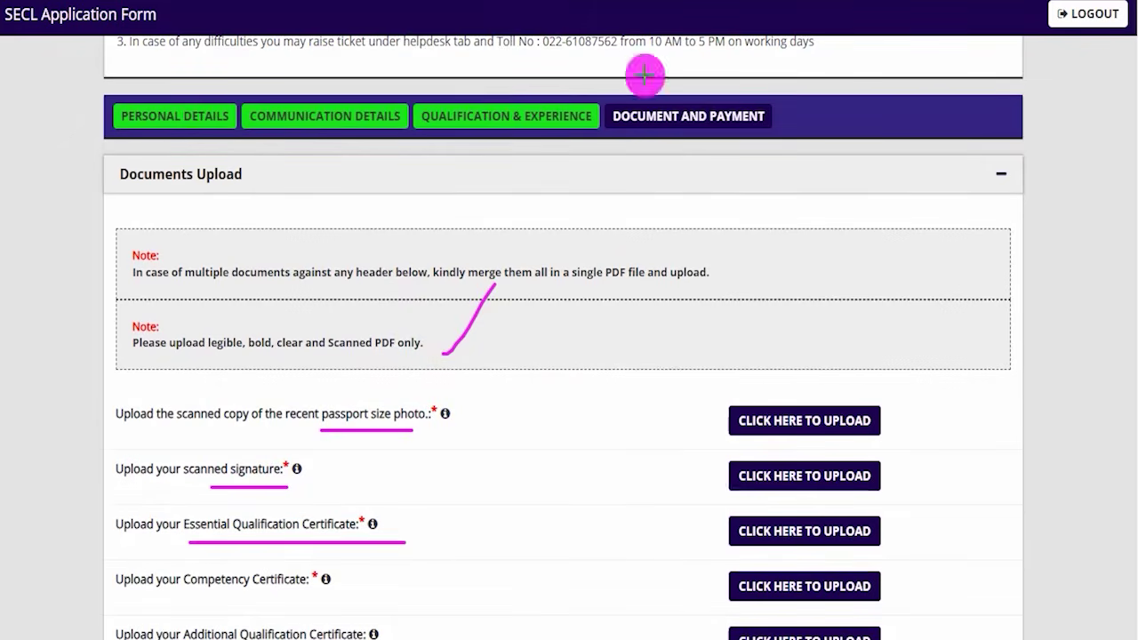
pyautogui.press('Escape')
pyautogui.scroll(-2, 267, 493)
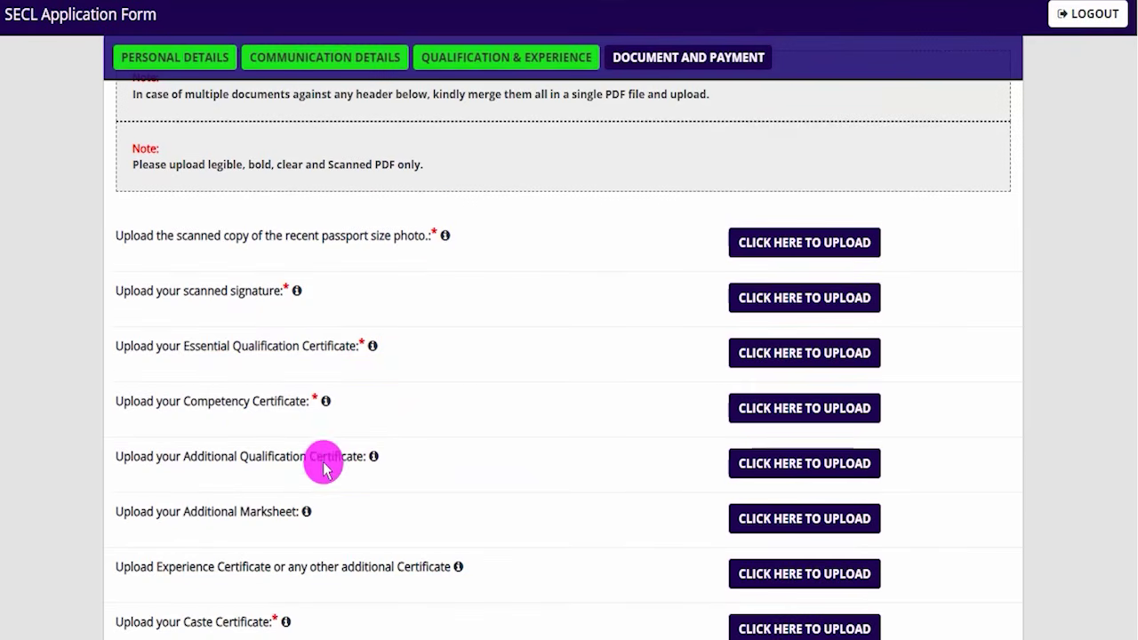
# Review the remaining upload entries, from the Competency Certificate through the marksheet, experience, caste, First Aid and Gas Testing certificates.
pyautogui.moveTo(185, 407); pyautogui.dragTo(280, 401)
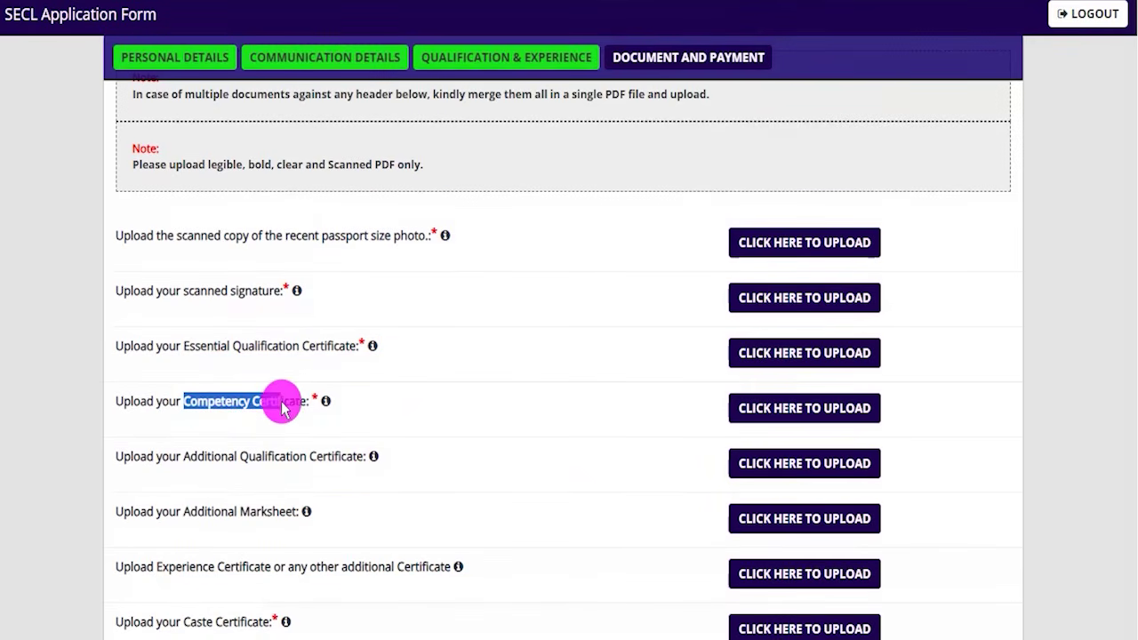
pyautogui.moveTo(214, 459); pyautogui.dragTo(340, 459)
pyautogui.scroll(-2, 305, 481)
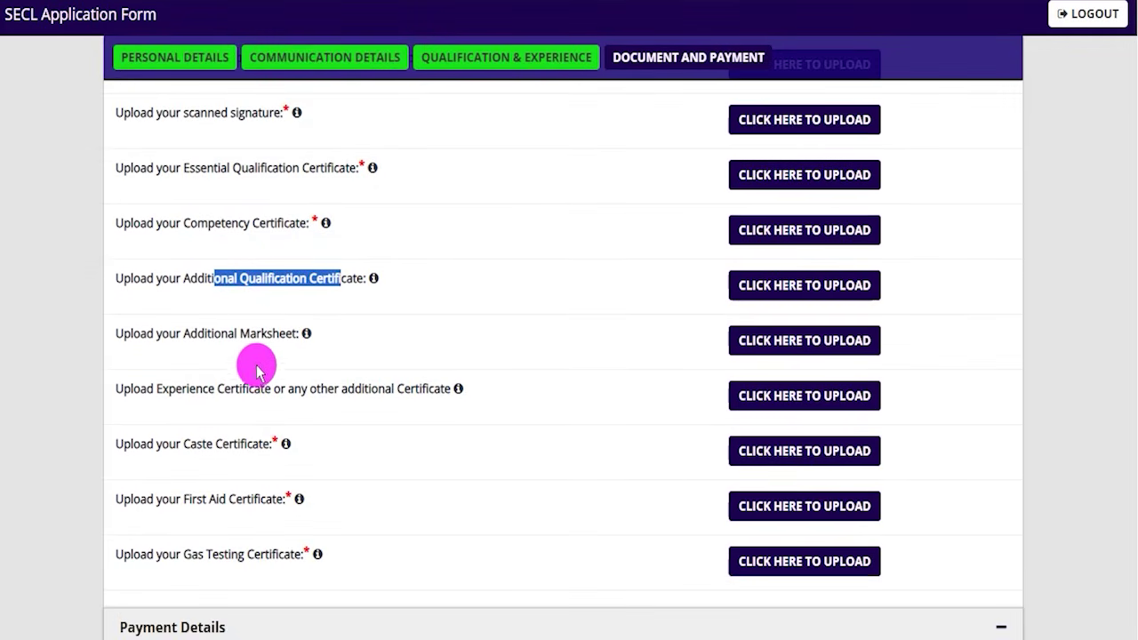
pyautogui.moveTo(198, 334); pyautogui.dragTo(279, 338)
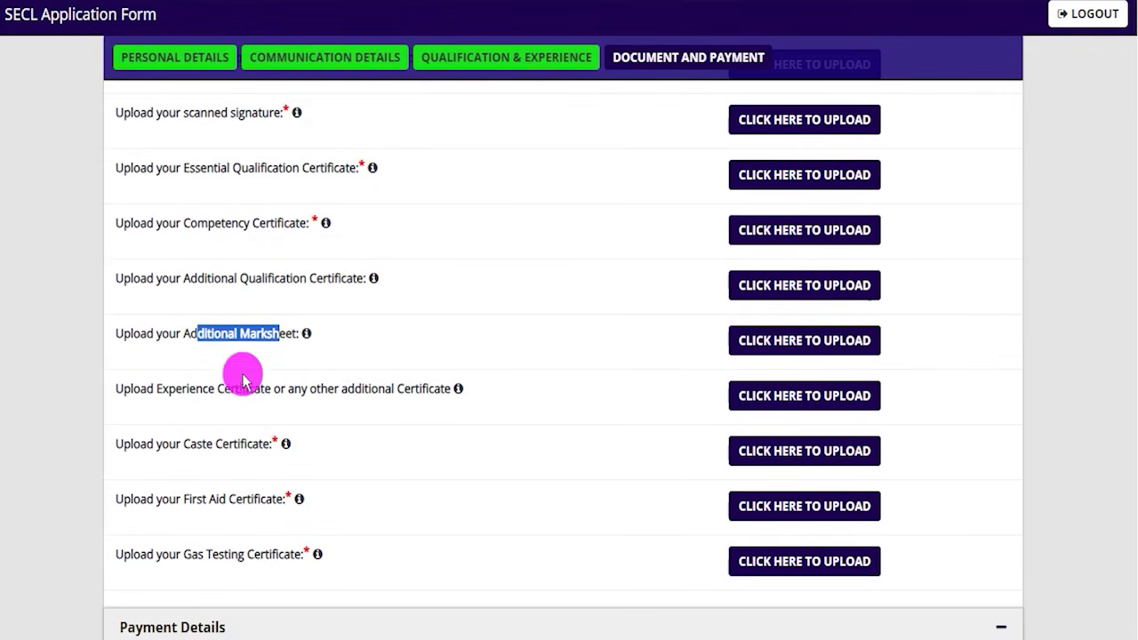
pyautogui.moveTo(218, 392); pyautogui.dragTo(393, 389)
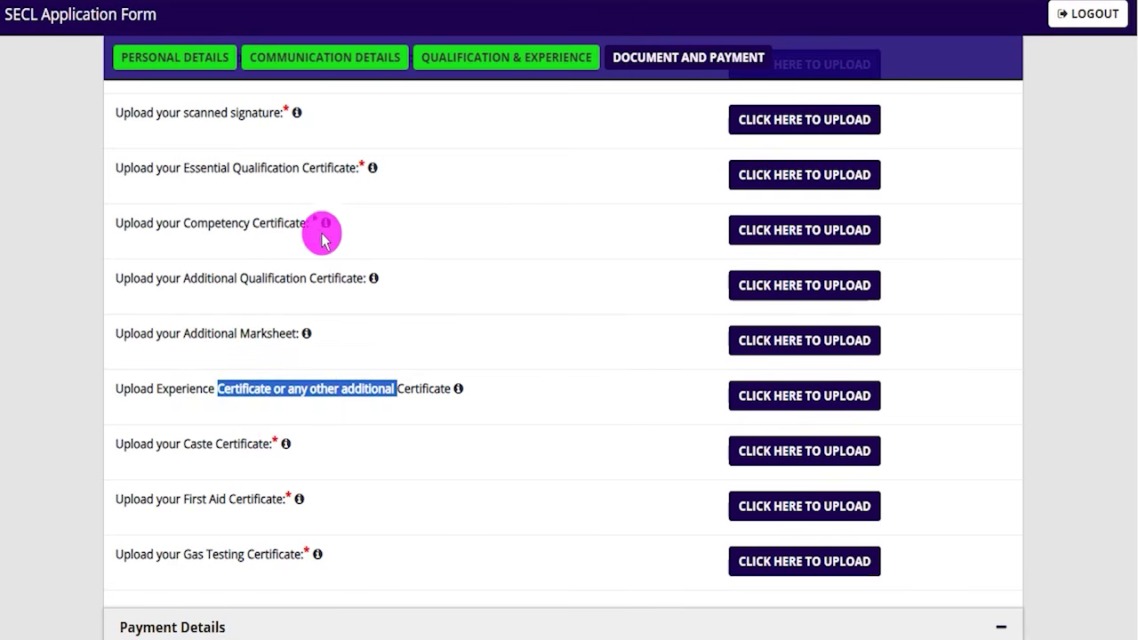
pyautogui.moveTo(176, 391); pyautogui.dragTo(440, 396)
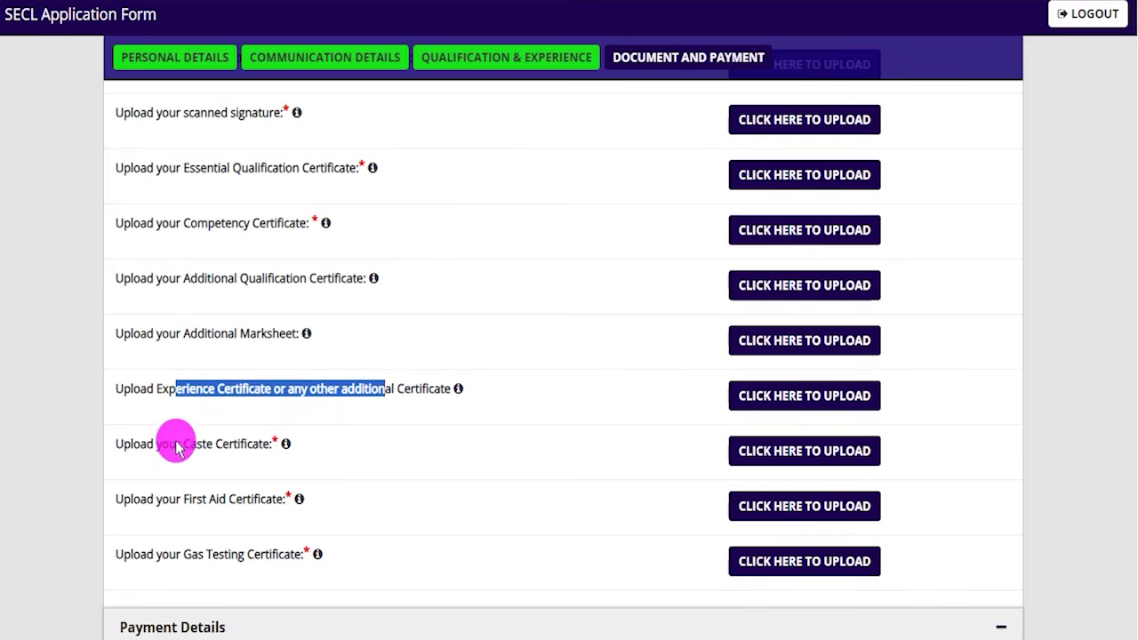
pyautogui.moveTo(177, 444); pyautogui.dragTo(258, 449)
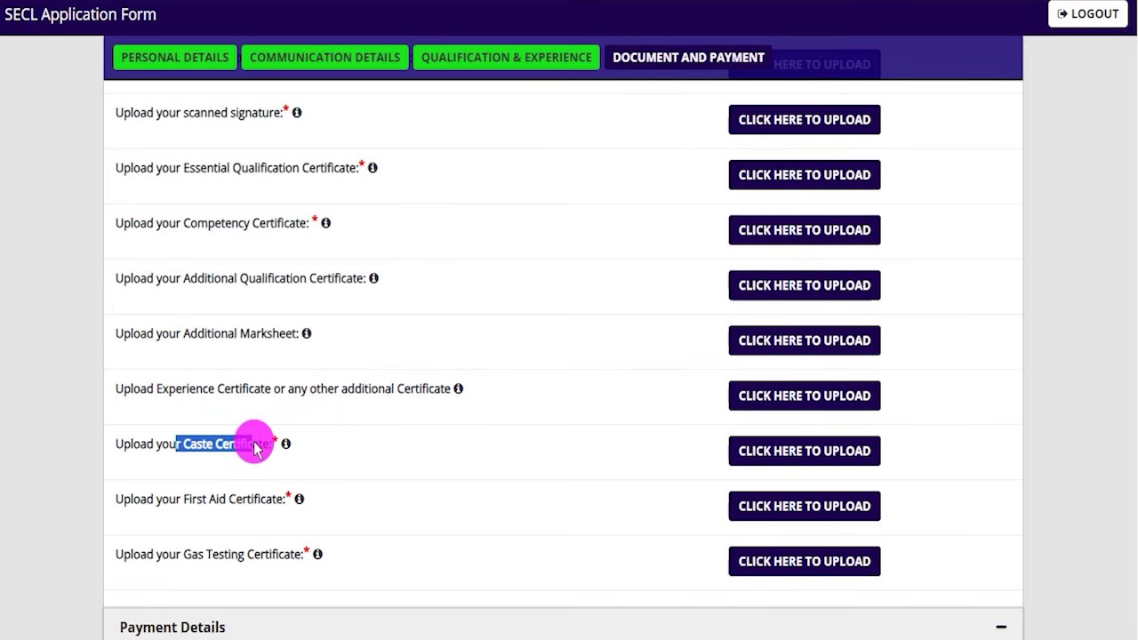
pyautogui.moveTo(182, 503); pyautogui.dragTo(268, 503)
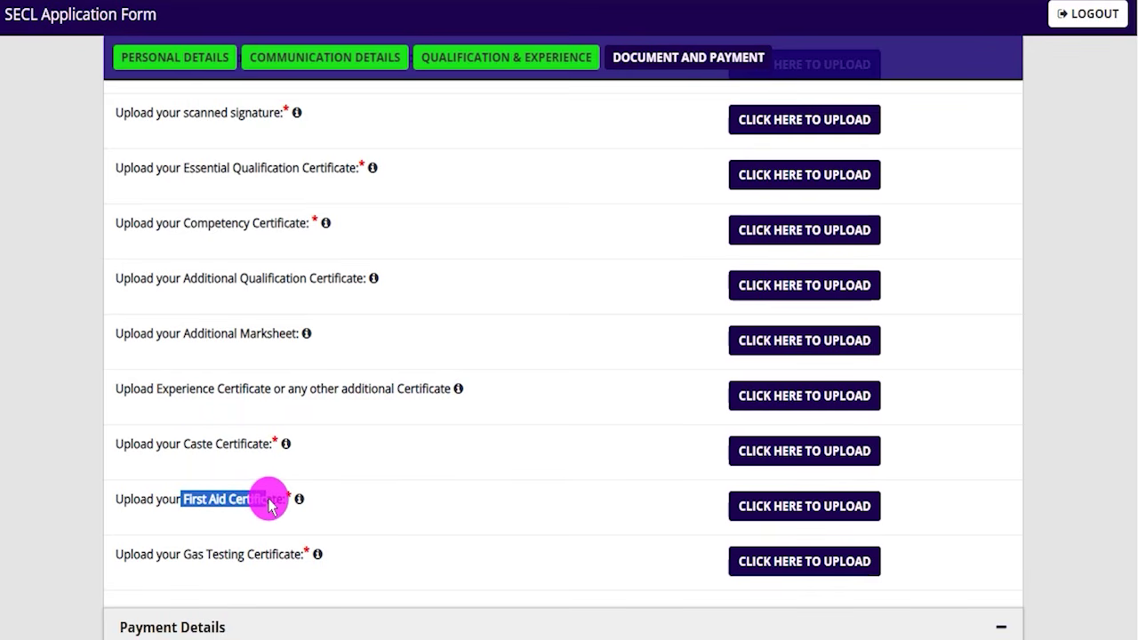
pyautogui.moveTo(176, 555); pyautogui.dragTo(284, 563)
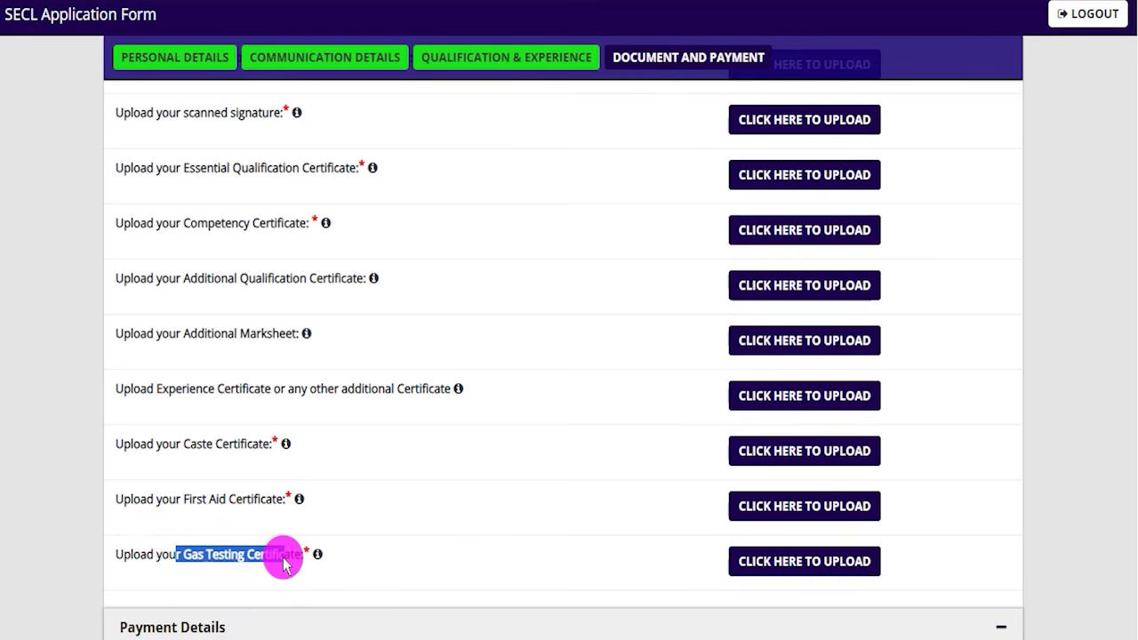
# Open the passport size photo upload dialog, check its file size, format and dimension instructions, and close it.
pyautogui.scroll(3, 320, 489)
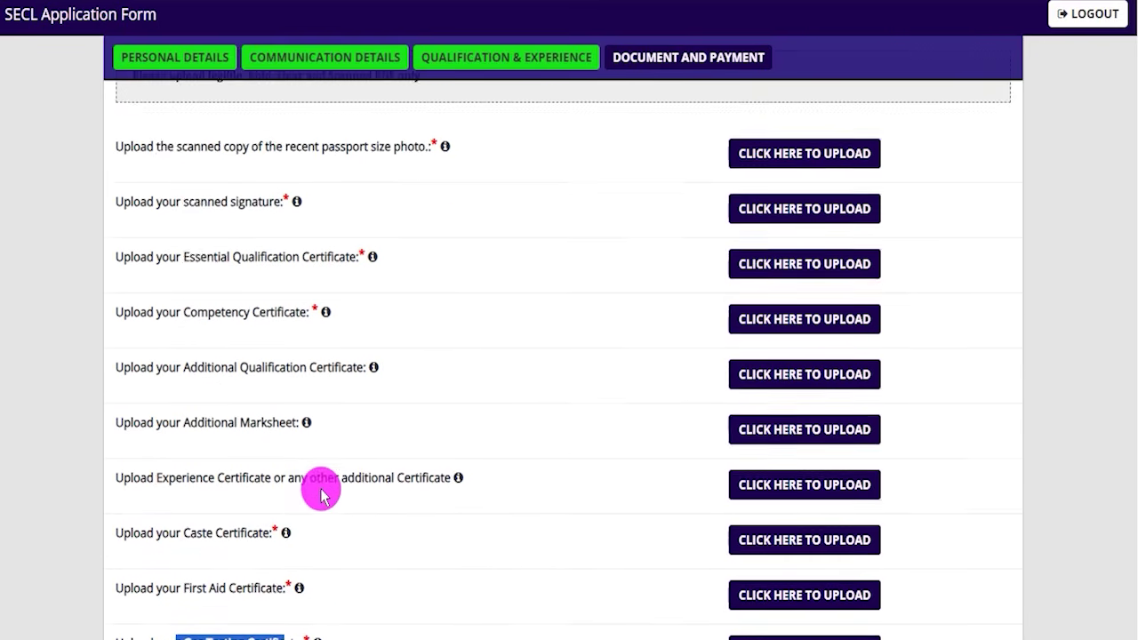
pyautogui.scroll(1, 307, 447)
pyautogui.moveTo(177, 326); pyautogui.dragTo(352, 329)
pyautogui.moveTo(153, 379); pyautogui.dragTo(267, 381)
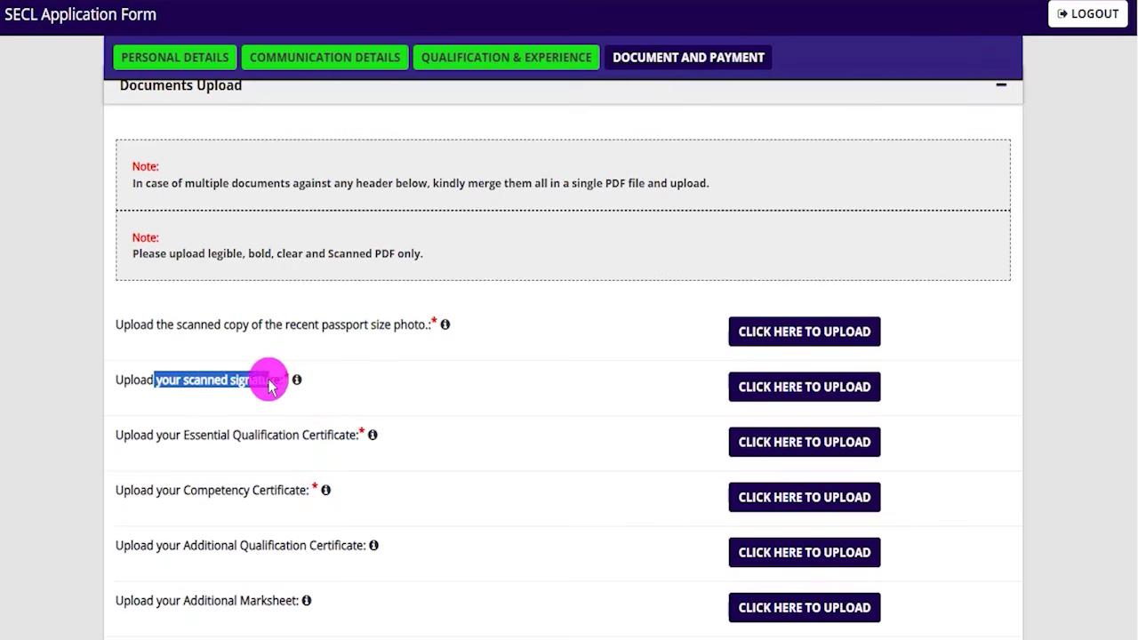
pyautogui.moveTo(270, 327); pyautogui.dragTo(360, 326)
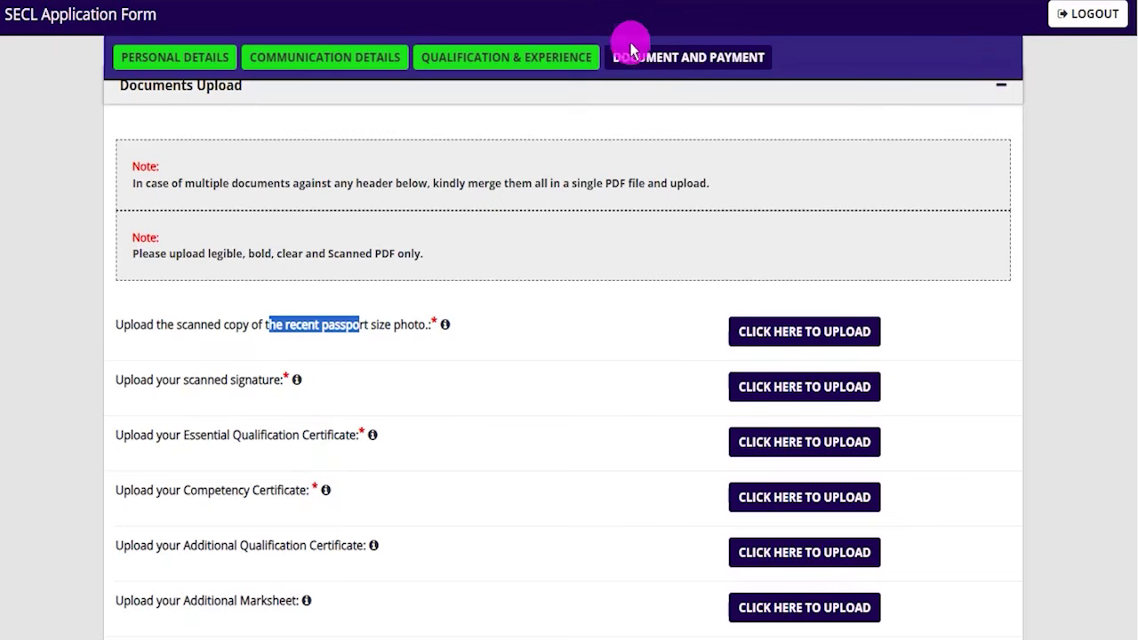
pyautogui.click(811, 329)
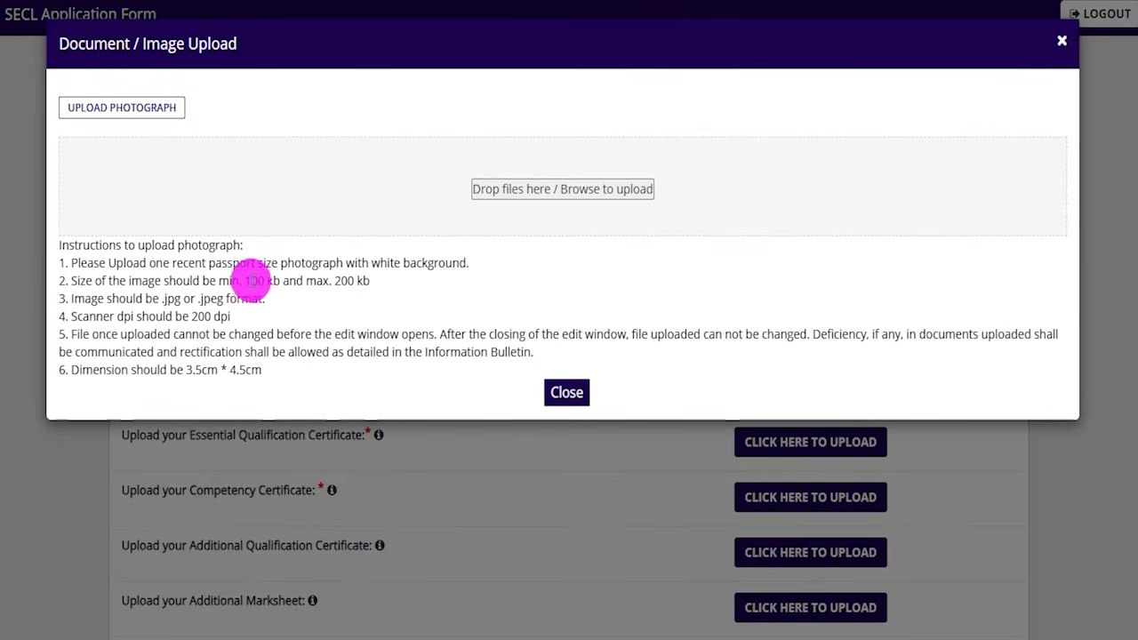
pyautogui.moveTo(252, 281); pyautogui.dragTo(377, 283)
pyautogui.moveTo(166, 299); pyautogui.dragTo(258, 301)
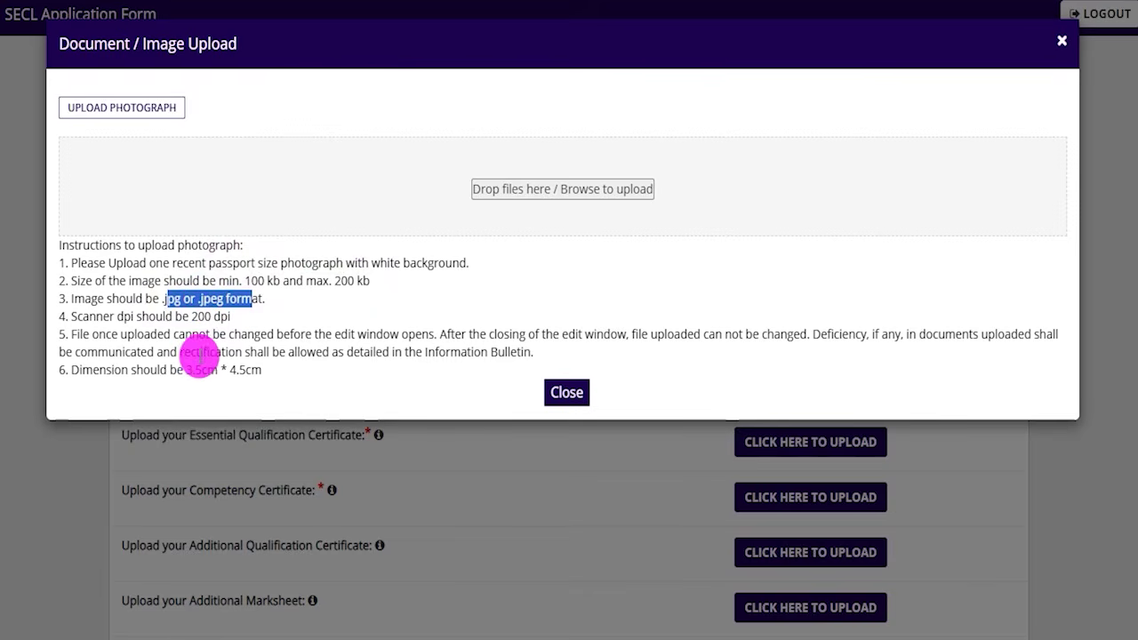
pyautogui.moveTo(186, 370); pyautogui.dragTo(264, 373)
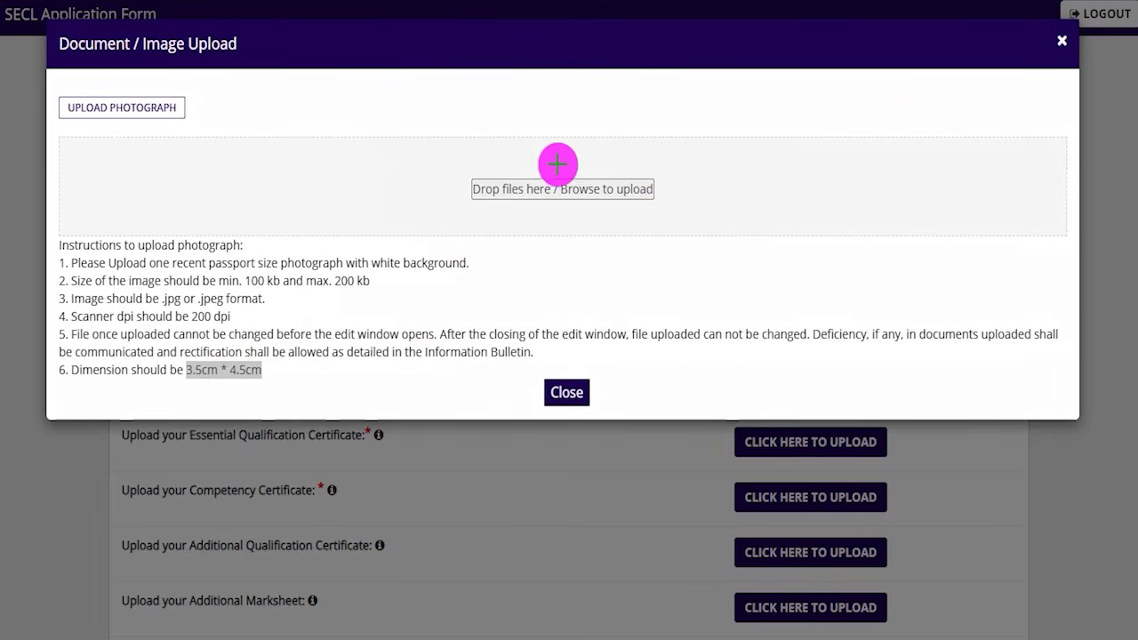
pyautogui.moveTo(545, 178); pyautogui.dragTo(585, 122)
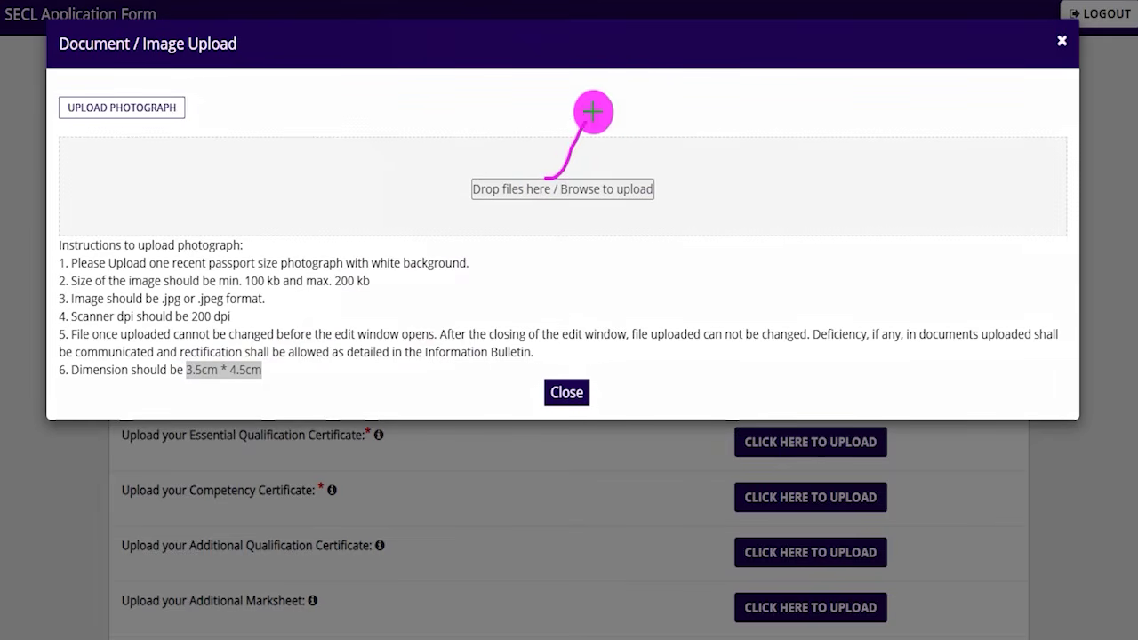
pyautogui.moveTo(656, 194); pyautogui.dragTo(719, 133)
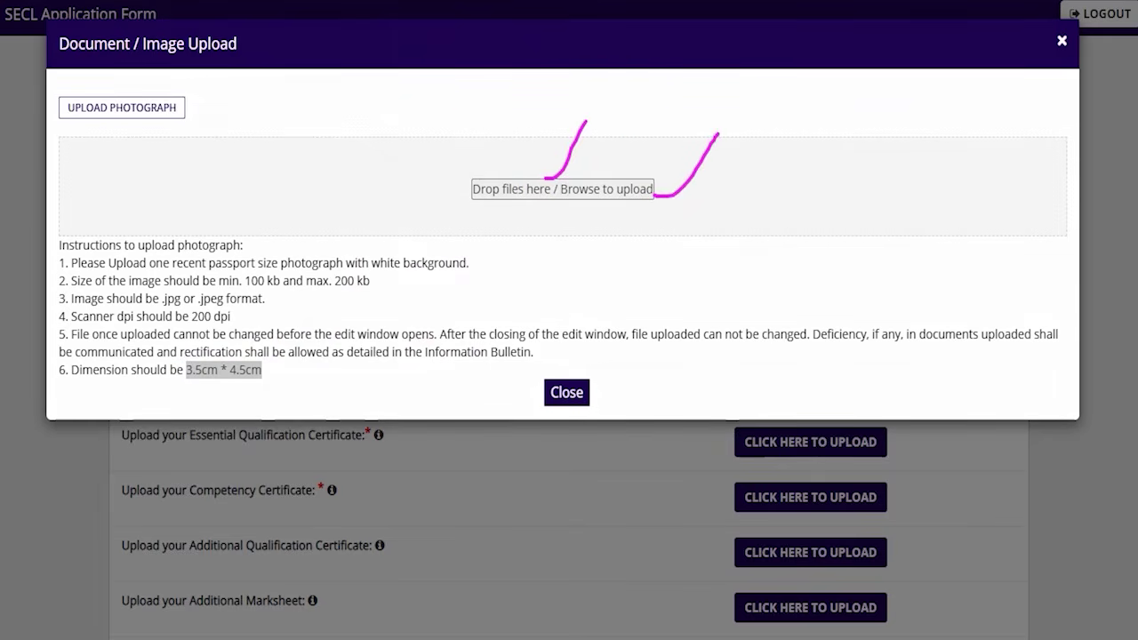
pyautogui.click(568, 392)
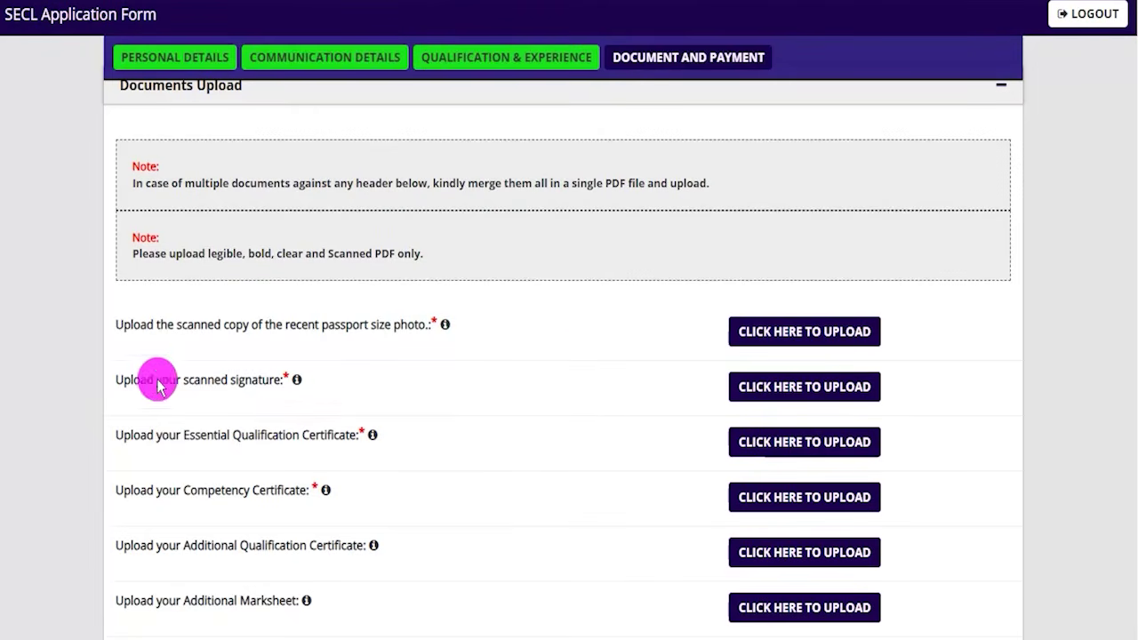
# Open the scanned signature upload dialog, check its file size and format requirements, and close it.
pyautogui.moveTo(162, 380); pyautogui.dragTo(302, 380)
pyautogui.click(803, 389)
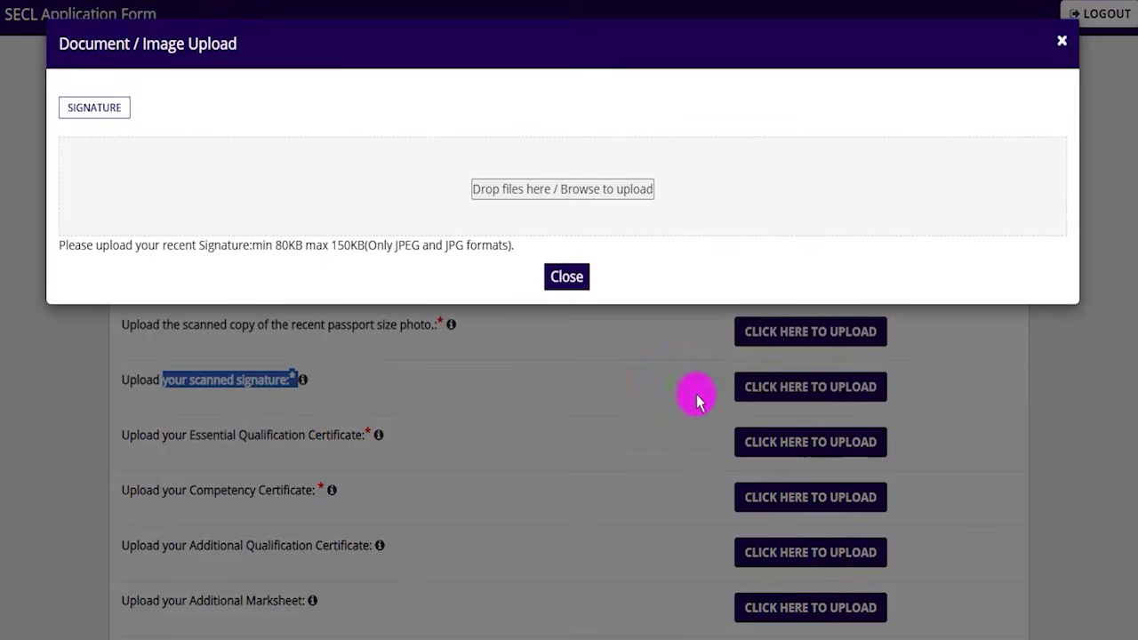
pyautogui.moveTo(288, 246); pyautogui.dragTo(329, 245)
pyautogui.click(276, 254)
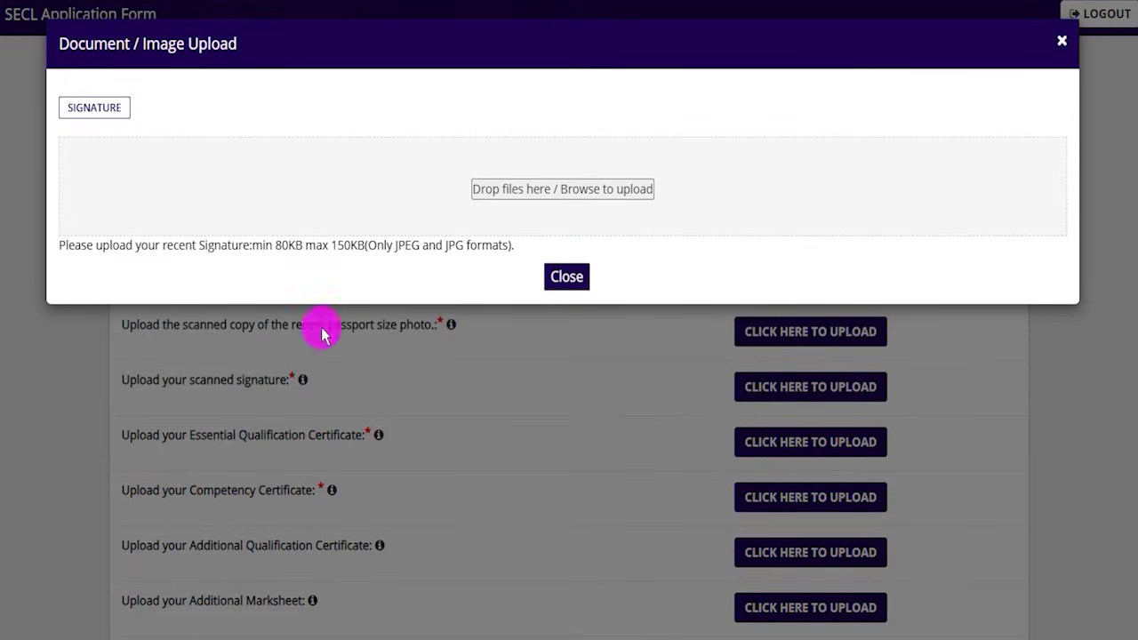
pyautogui.moveTo(253, 245); pyautogui.dragTo(396, 243)
pyautogui.moveTo(397, 245); pyautogui.dragTo(468, 244)
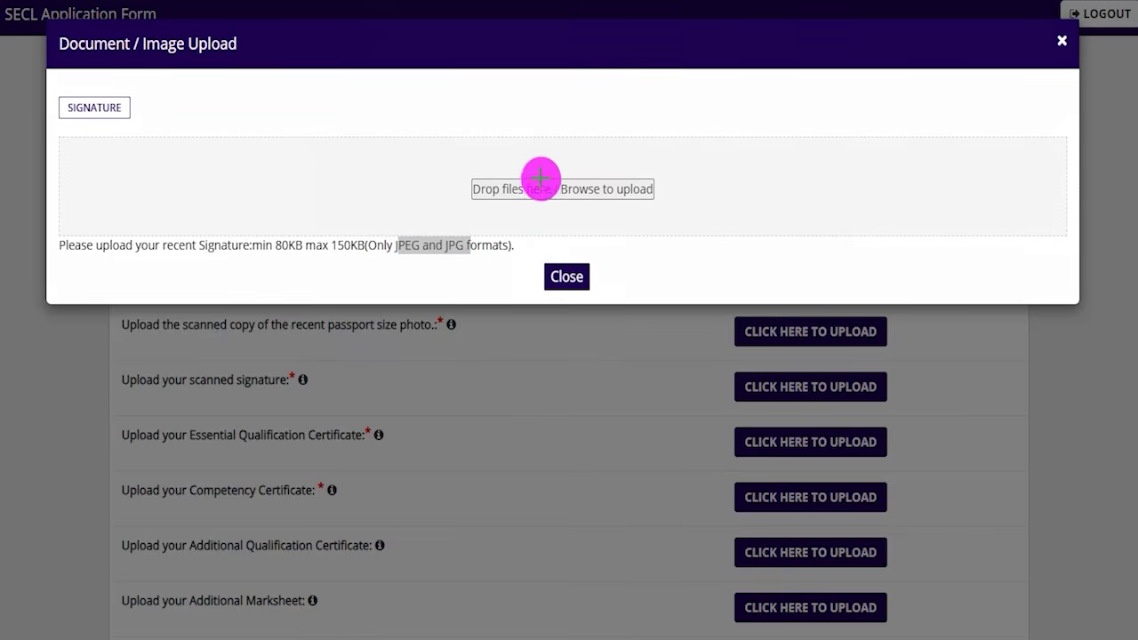
pyautogui.moveTo(536, 180); pyautogui.dragTo(594, 122)
pyautogui.moveTo(658, 203); pyautogui.dragTo(702, 117)
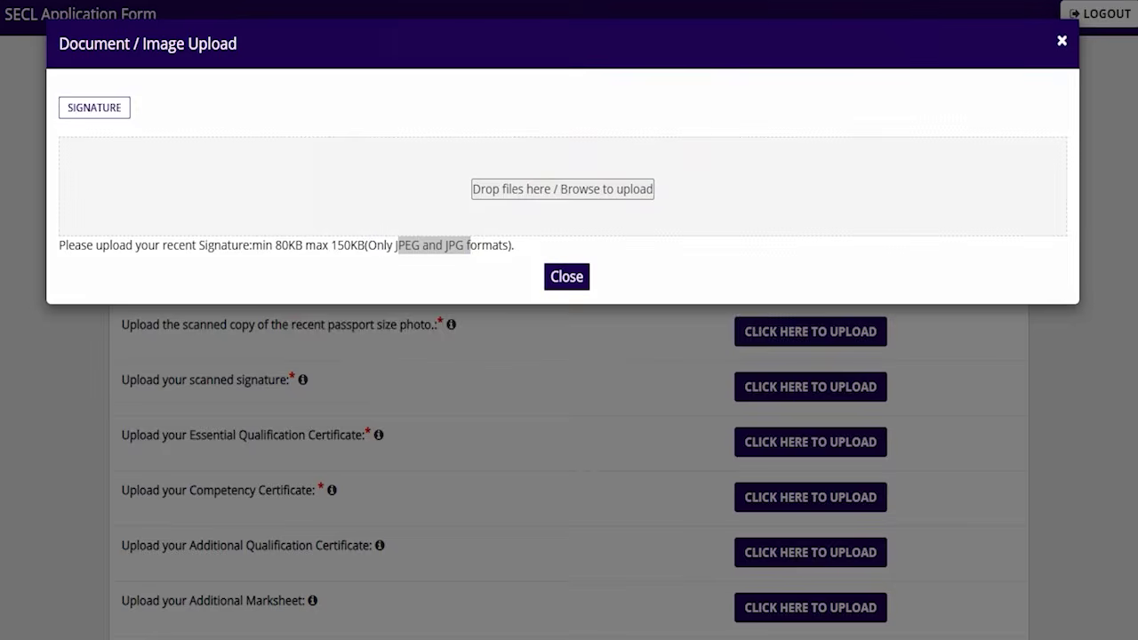
pyautogui.click(567, 276)
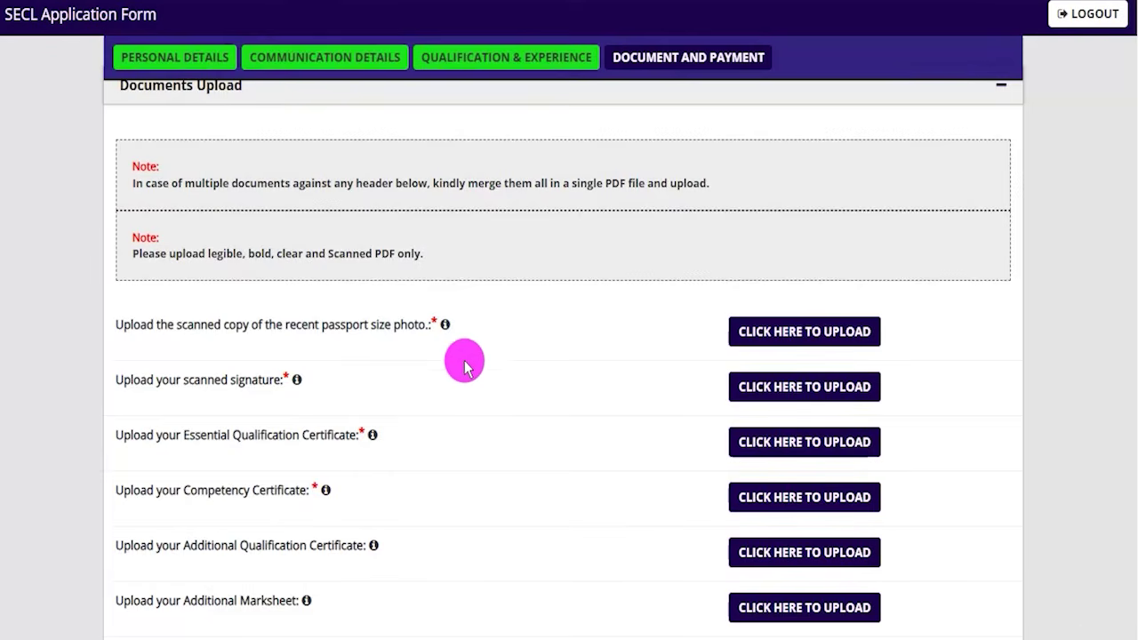
# Open the Essential Qualification Certificate upload dialog, check the accepted formats and file size limits, and close it.
pyautogui.scroll(-1, 464, 367)
pyautogui.moveTo(156, 346); pyautogui.dragTo(258, 348)
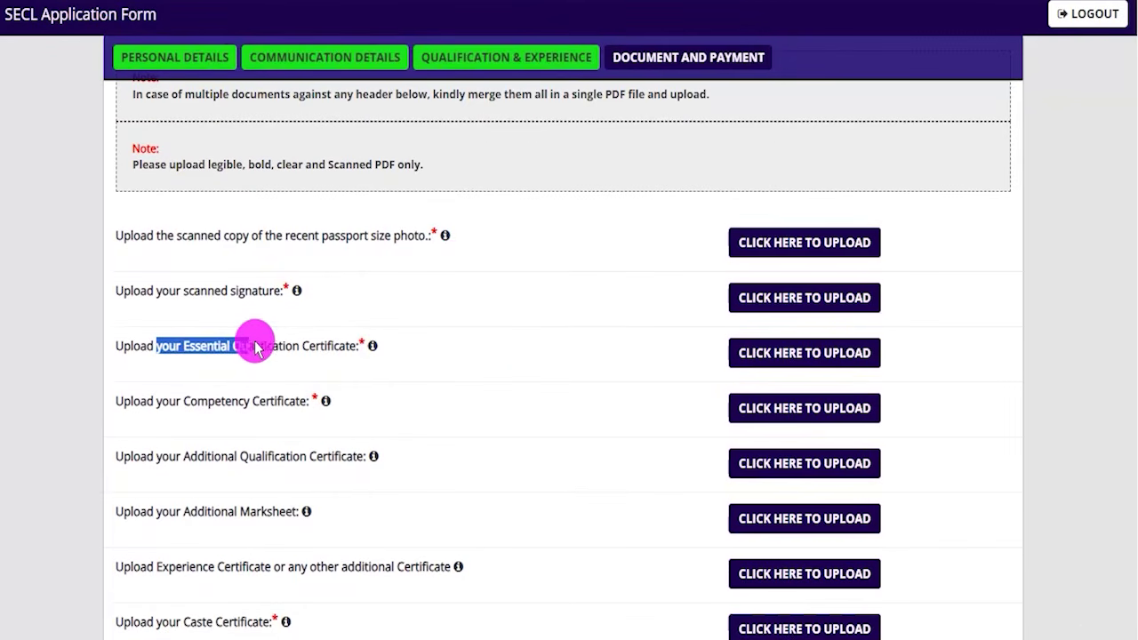
pyautogui.click(762, 353)
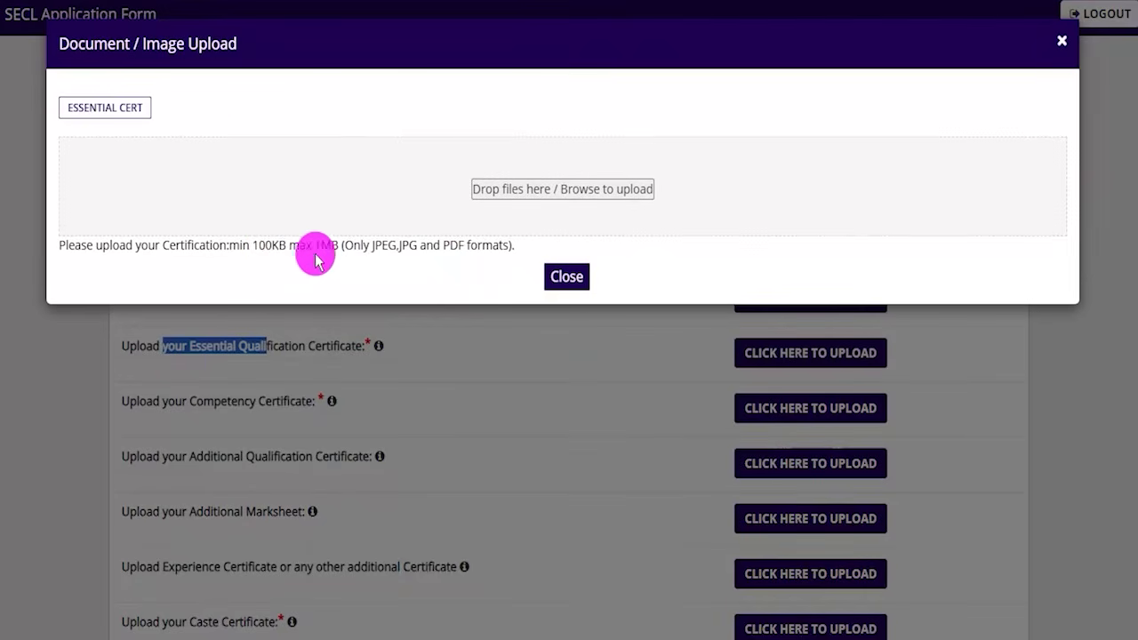
pyautogui.moveTo(363, 246); pyautogui.dragTo(481, 247)
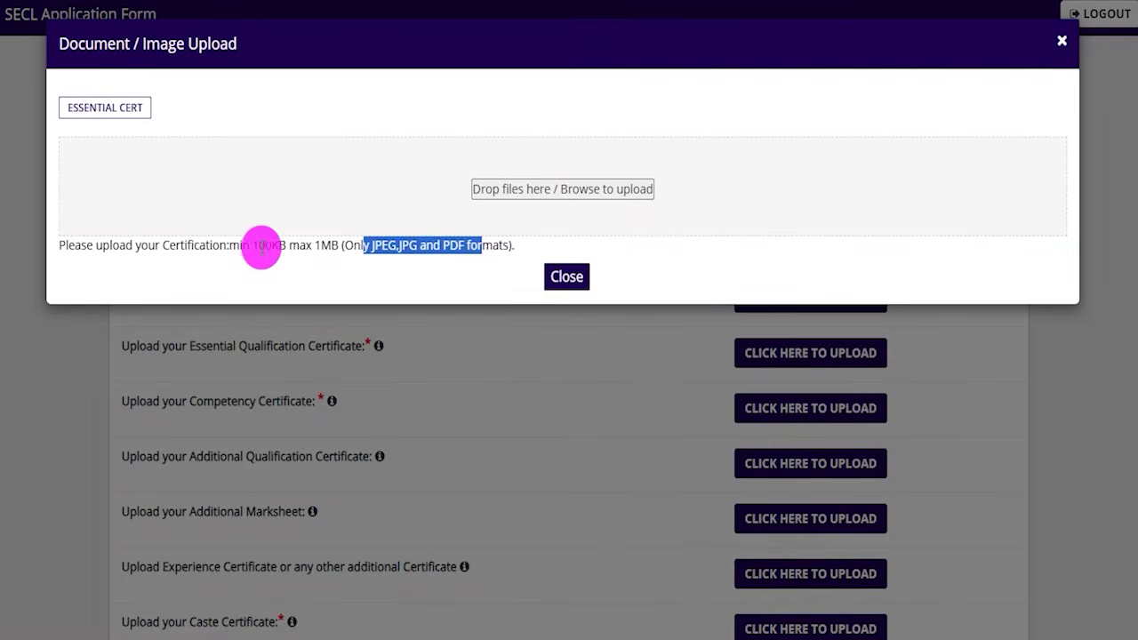
pyautogui.moveTo(259, 246); pyautogui.dragTo(338, 247)
pyautogui.click(566, 276)
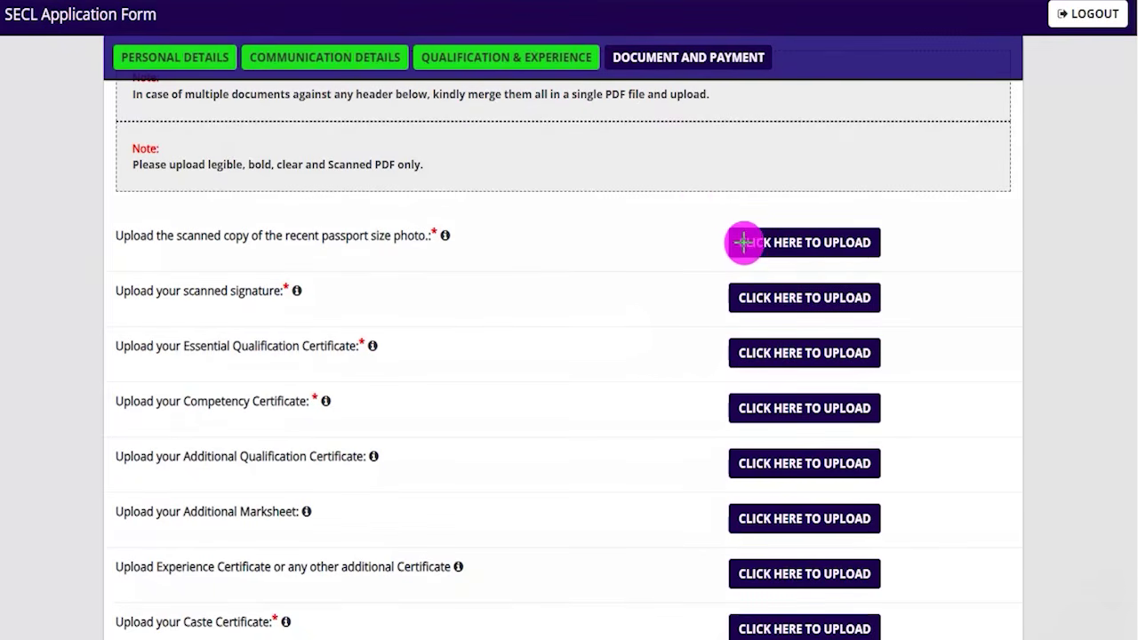
# Look over the upload options for the passport photo, Essential Qualification Certificate and Additional Qualification Certificate.
pyautogui.moveTo(703, 209); pyautogui.dragTo(902, 261)
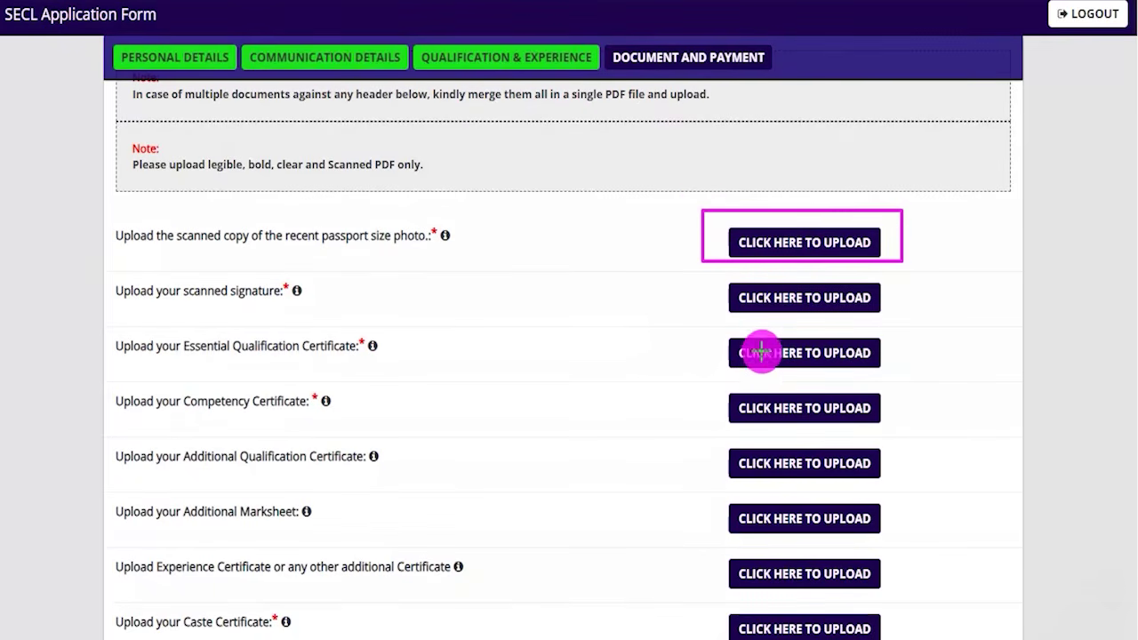
pyautogui.moveTo(705, 332); pyautogui.dragTo(888, 364)
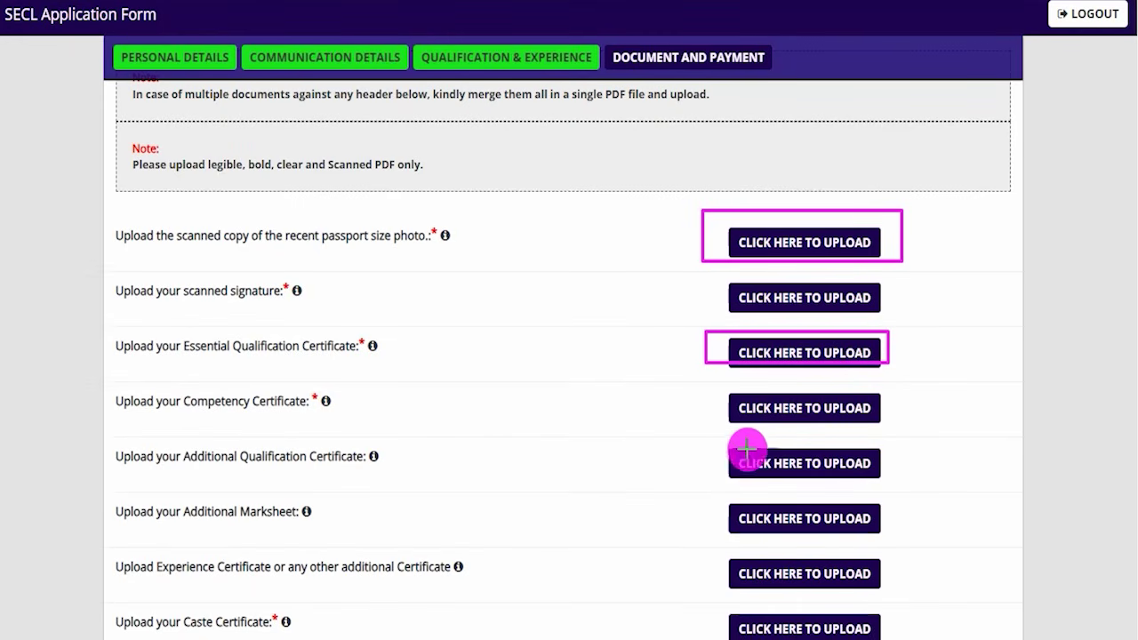
pyautogui.moveTo(709, 436); pyautogui.dragTo(899, 488)
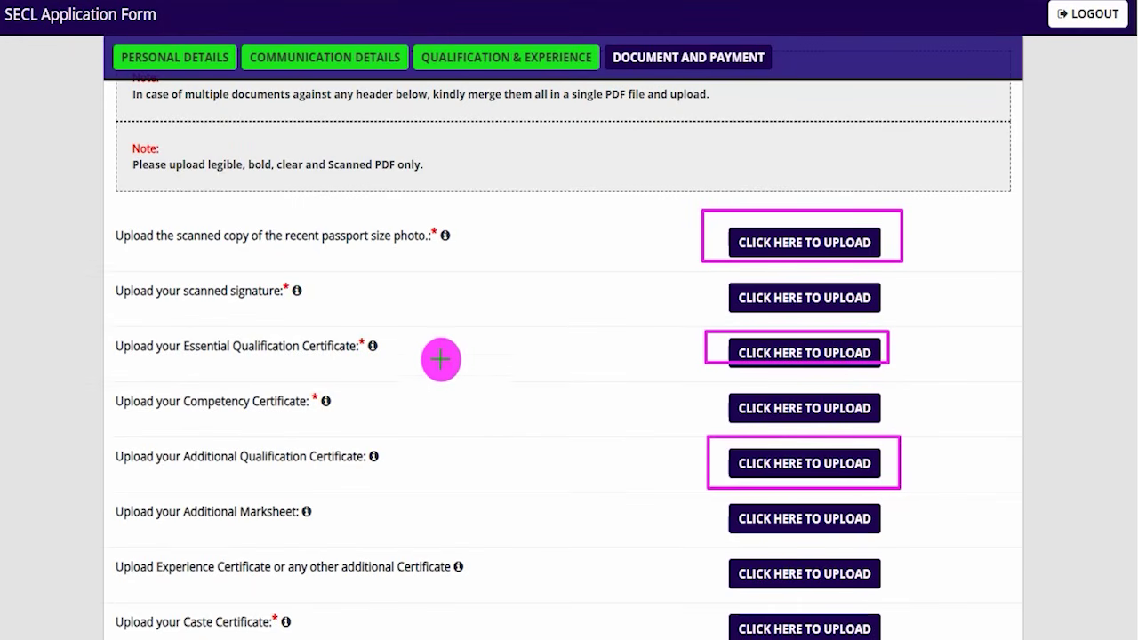
pyautogui.press('Escape')
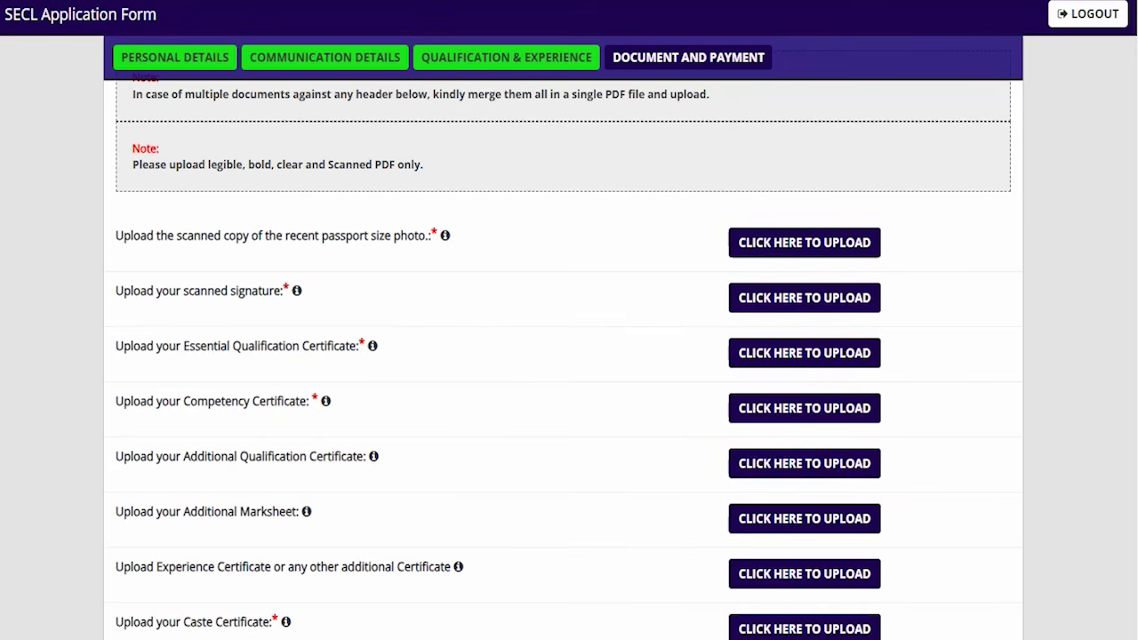
# Review the upload entries for the signature, Essential Qualification and Competency Certificates, and check the applicable registration fee in Payment Details.
pyautogui.moveTo(245, 292); pyautogui.dragTo(222, 293)
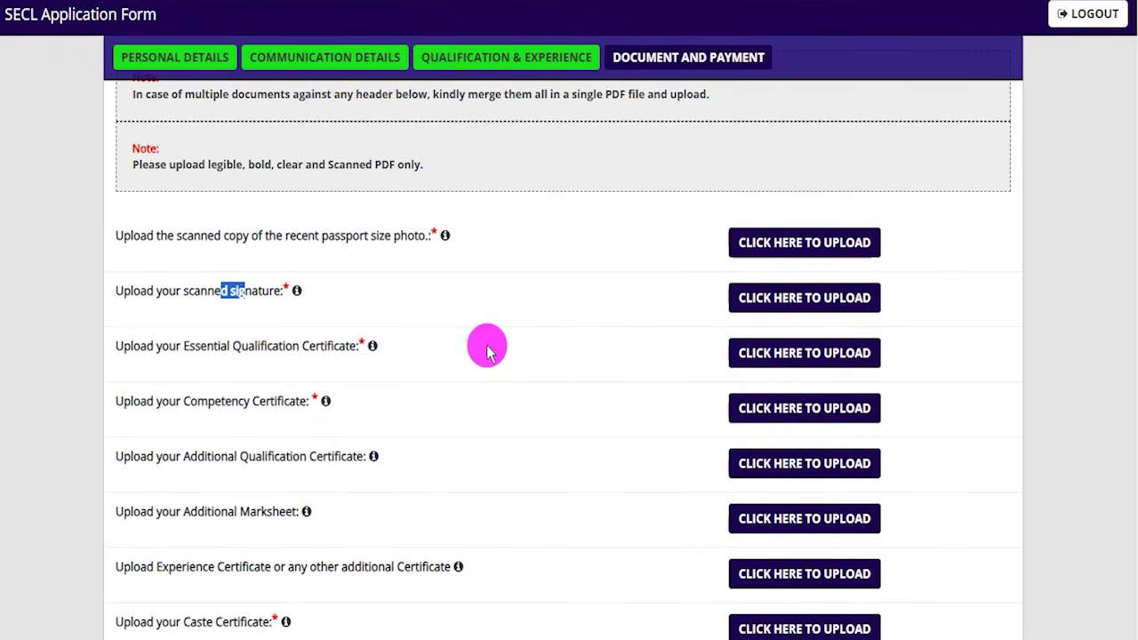
pyautogui.moveTo(214, 347); pyautogui.dragTo(300, 347)
pyautogui.moveTo(177, 402); pyautogui.dragTo(258, 409)
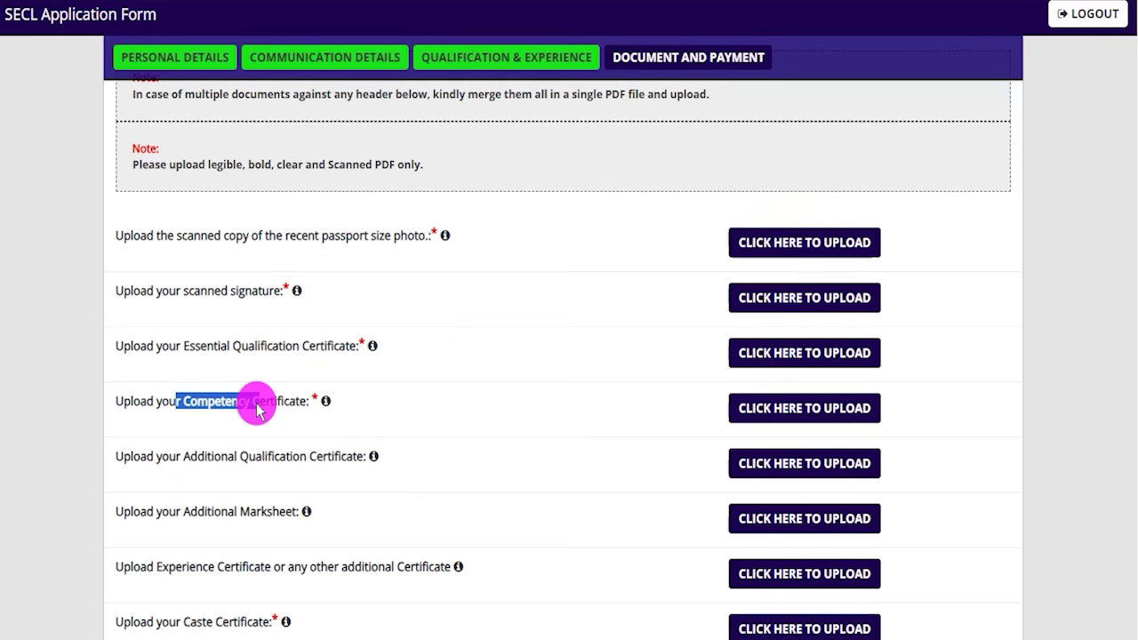
pyautogui.scroll(-8, 297, 402)
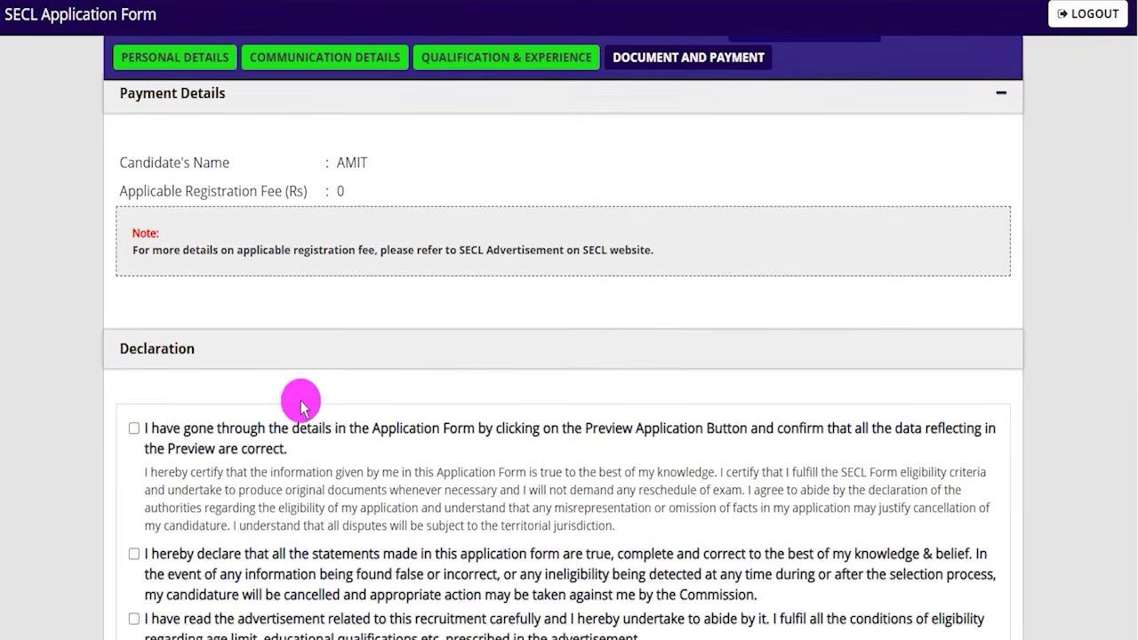
pyautogui.doubleClick(344, 190)
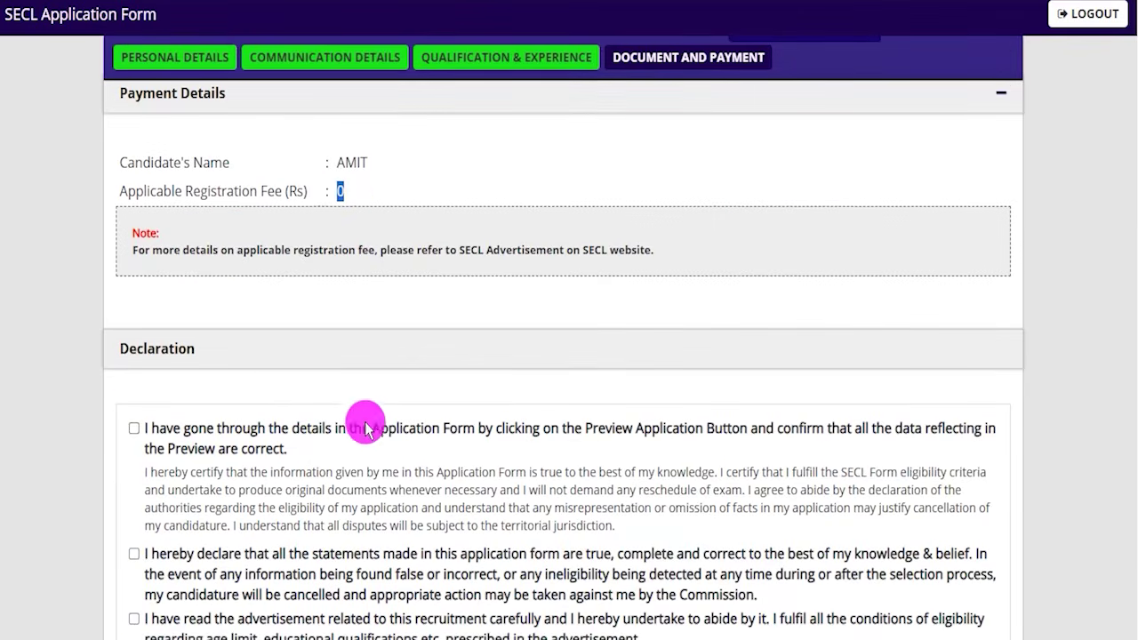
# Accept all five Declaration statements, from confirming the previewed application data through to I Agree.
pyautogui.scroll(-2, 414, 432)
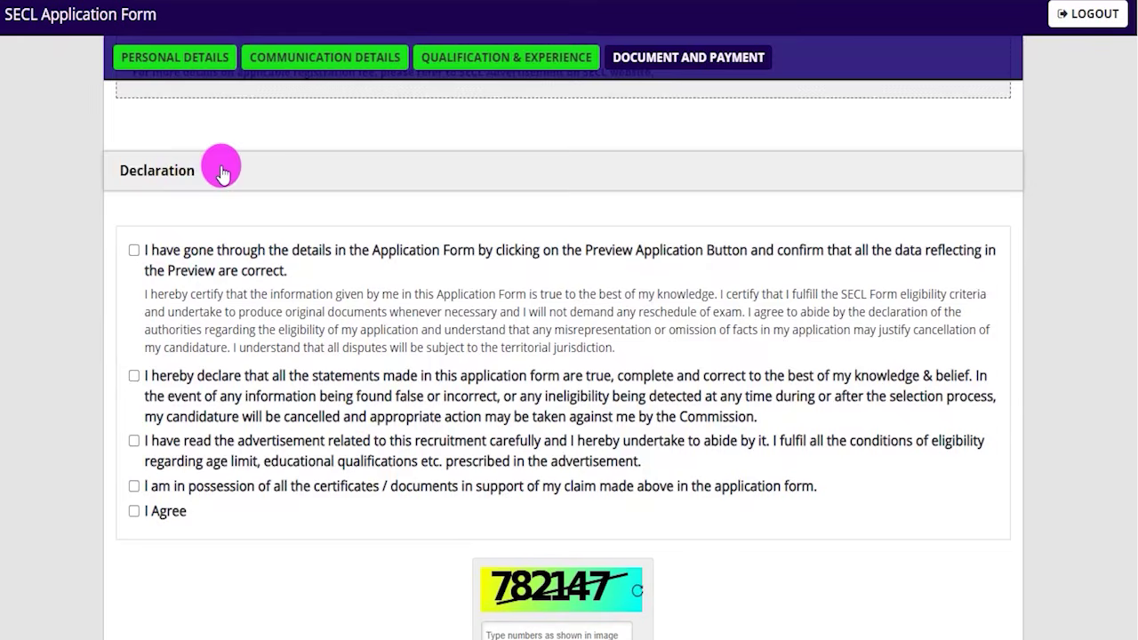
pyautogui.scroll(-1, 205, 214)
pyautogui.click(133, 165)
pyautogui.click(133, 290)
pyautogui.click(133, 356)
pyautogui.click(134, 398)
pyautogui.click(135, 422)
pyautogui.scroll(-1, 288, 482)
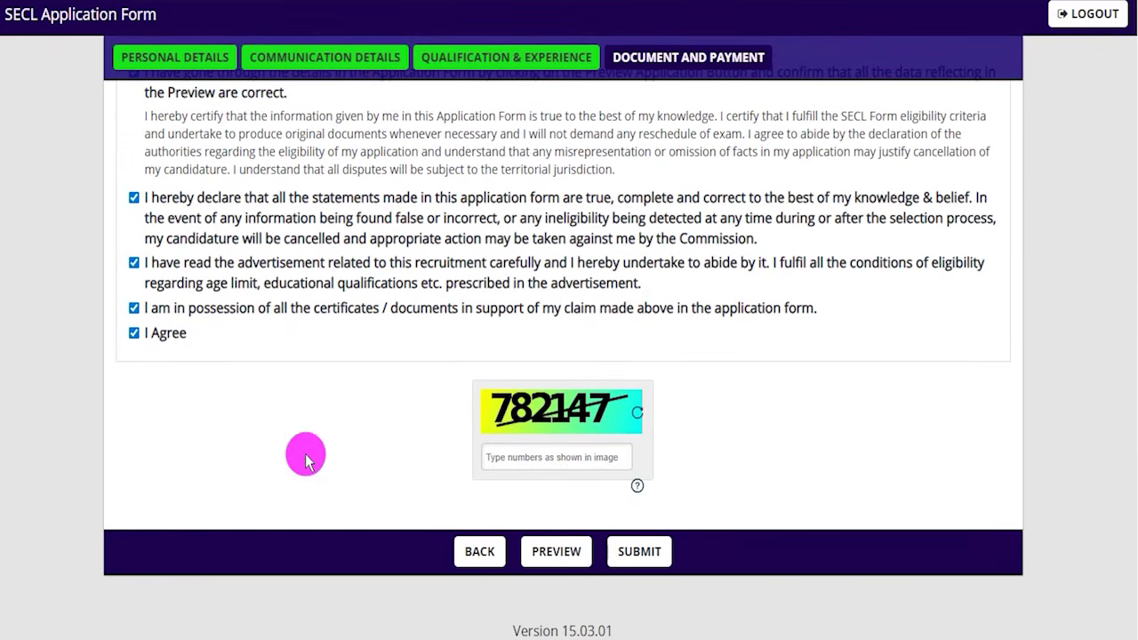
pyautogui.moveTo(681, 330); pyautogui.dragTo(618, 411)
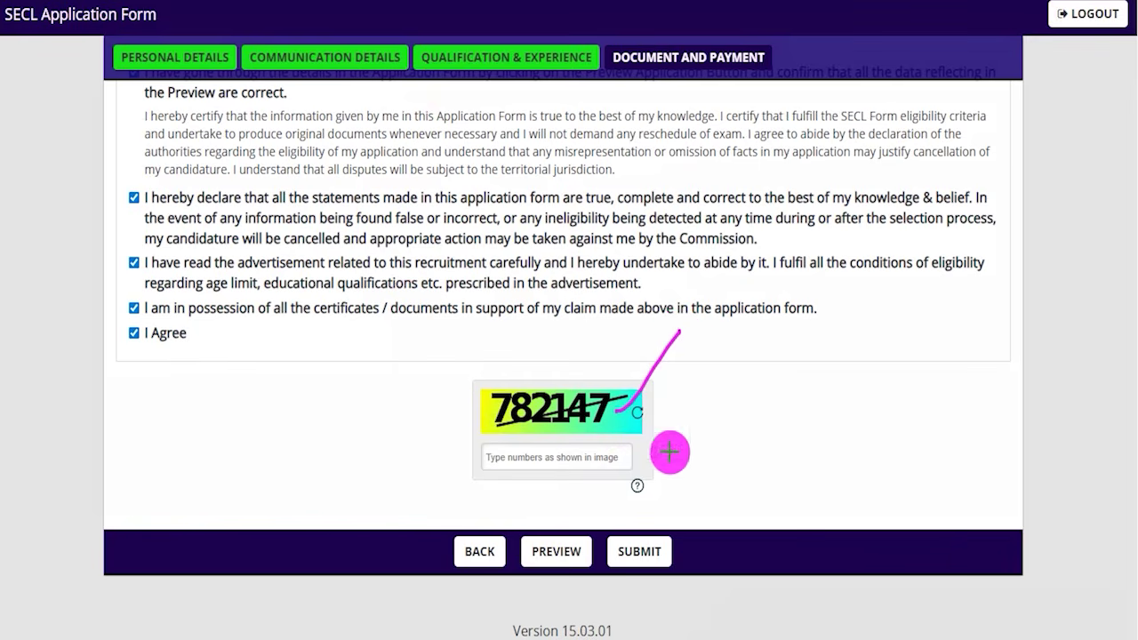
pyautogui.moveTo(507, 461); pyautogui.dragTo(557, 460)
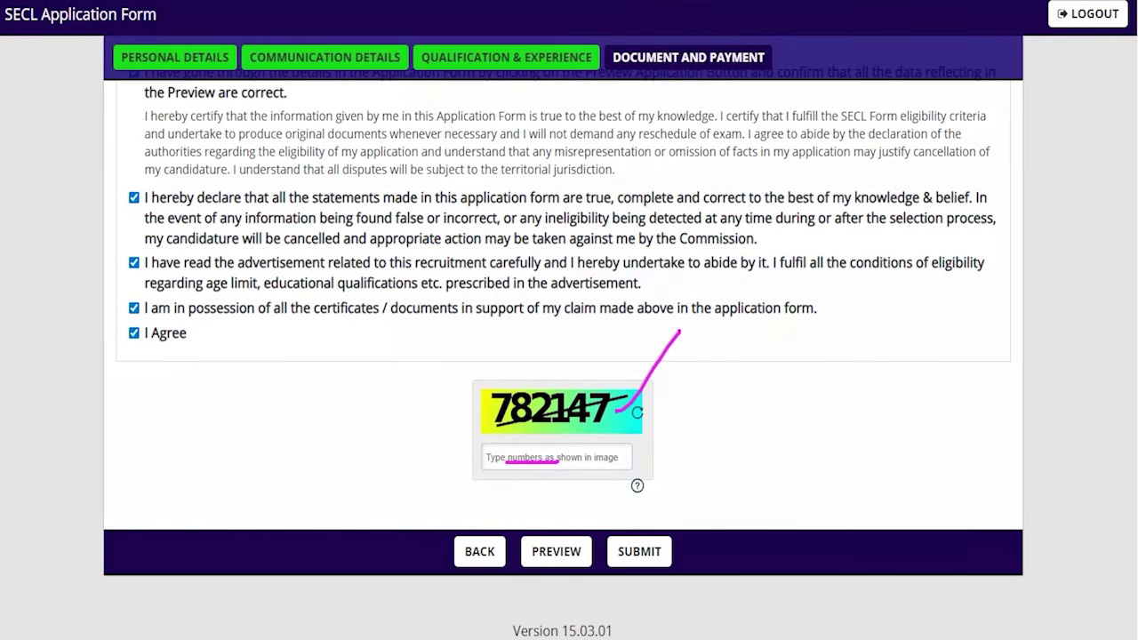
pyautogui.moveTo(421, 360); pyautogui.dragTo(534, 531)
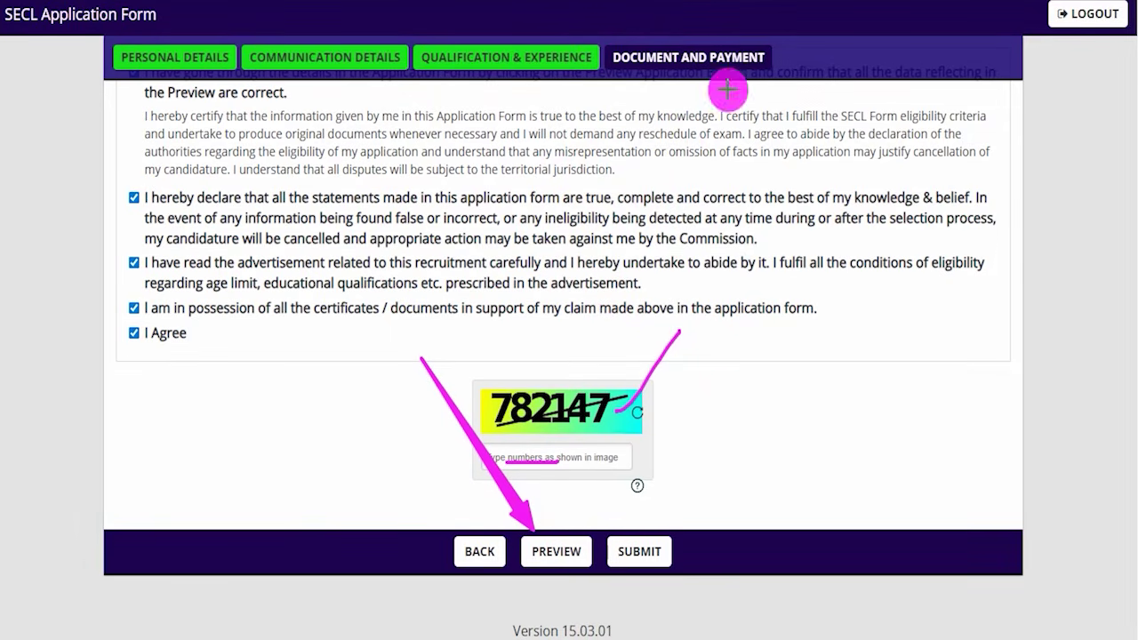
pyautogui.moveTo(327, 406)
pyautogui.mouseDown()
pyautogui.moveTo(432, 528)
pyautogui.moveTo(452, 532)
pyautogui.mouseUp()
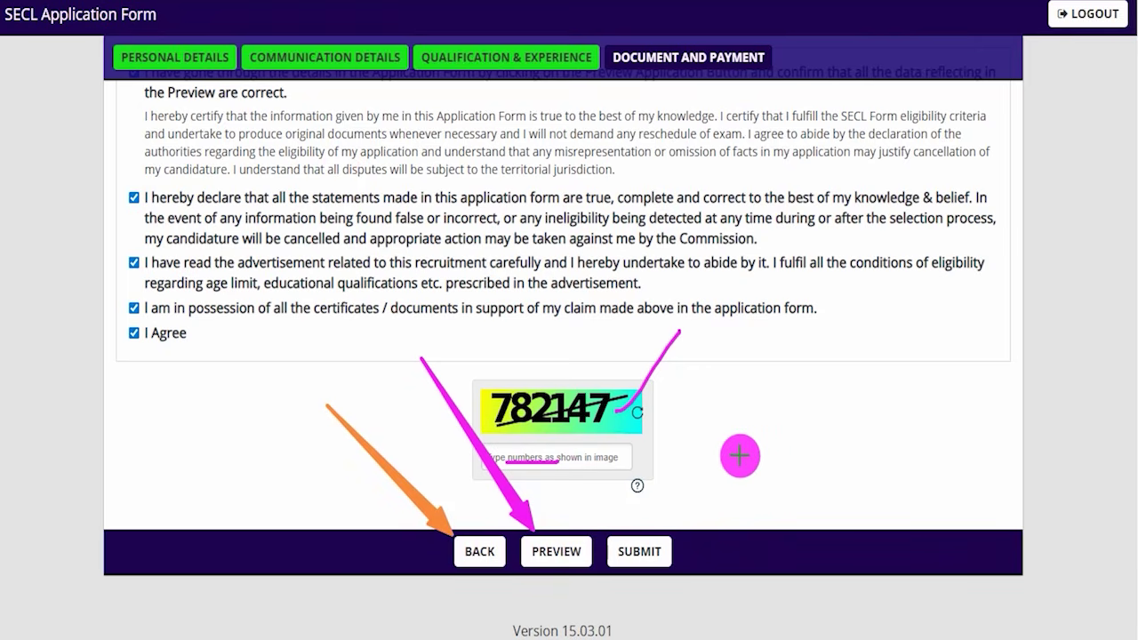
pyautogui.moveTo(768, 397); pyautogui.dragTo(678, 534)
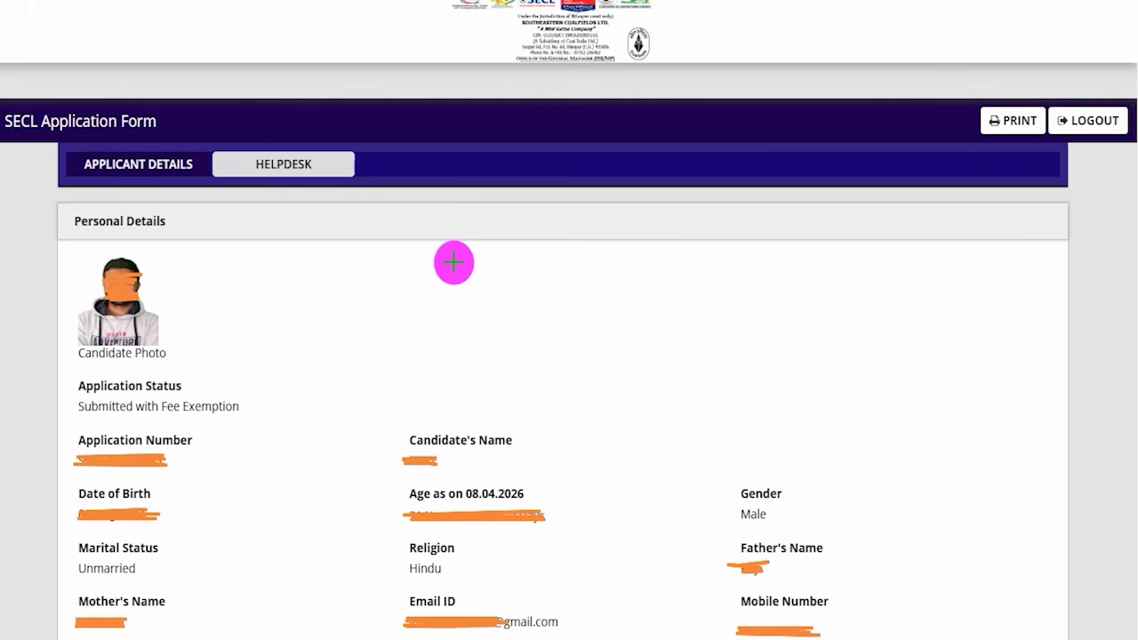
pyautogui.moveTo(412, 282); pyautogui.dragTo(463, 196)
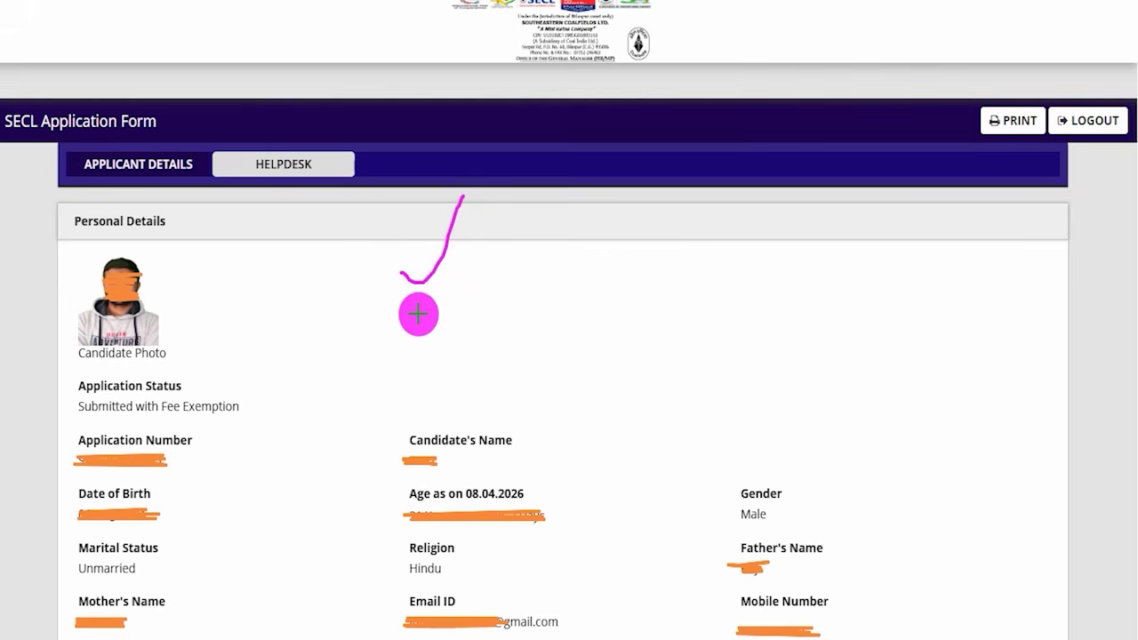
pyautogui.moveTo(486, 252); pyautogui.dragTo(436, 313)
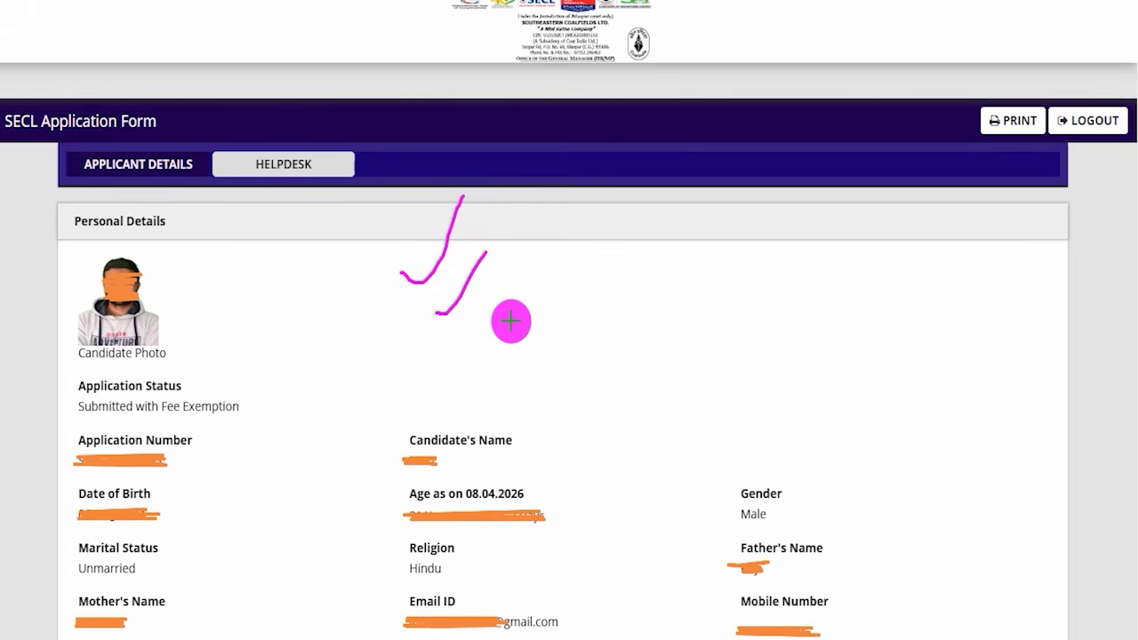
pyautogui.moveTo(510, 320); pyautogui.dragTo(551, 250)
pyautogui.moveTo(607, 278); pyautogui.dragTo(787, 256)
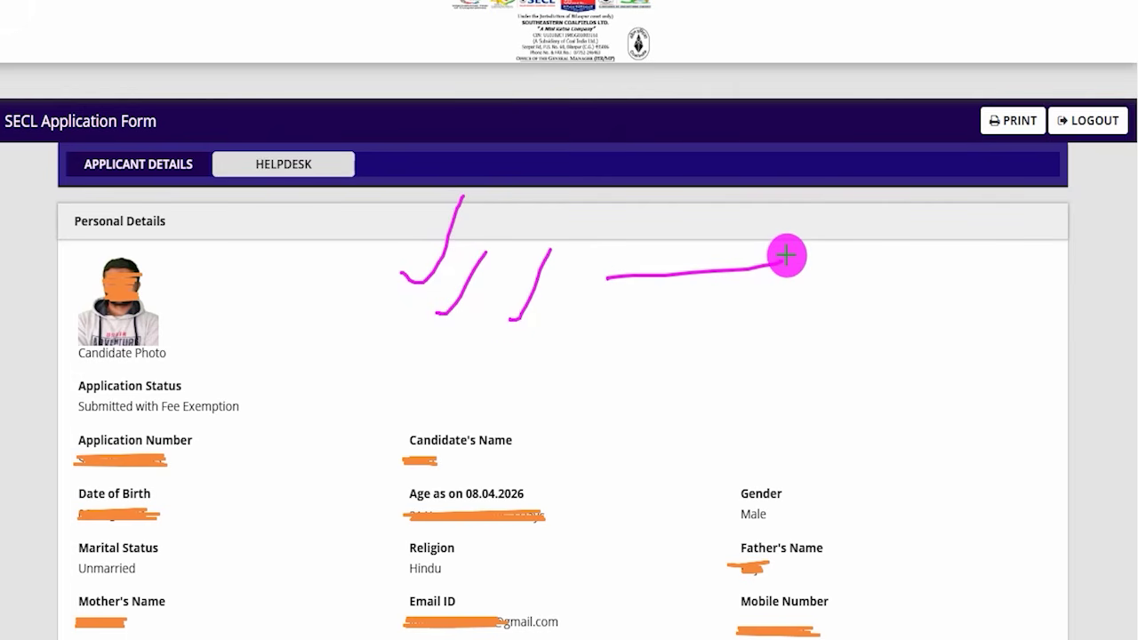
pyautogui.moveTo(650, 310); pyautogui.dragTo(712, 305)
pyautogui.moveTo(670, 322)
pyautogui.mouseDown()
pyautogui.moveTo(712, 323)
pyautogui.moveTo(708, 336)
pyautogui.mouseUp()
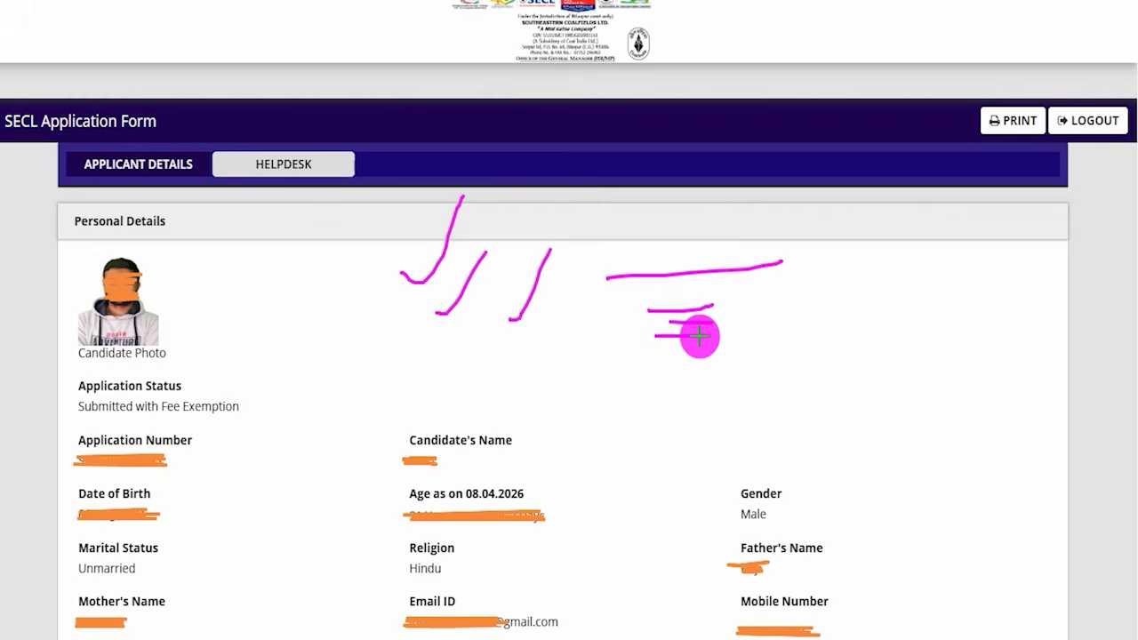
pyautogui.hotkey('ctrl', 'z')
pyautogui.hotkey('ctrl', 'z')
pyautogui.hotkey('ctrl', 'z')
pyautogui.hotkey('ctrl', 'z')
pyautogui.hotkey('ctrl', 'z')
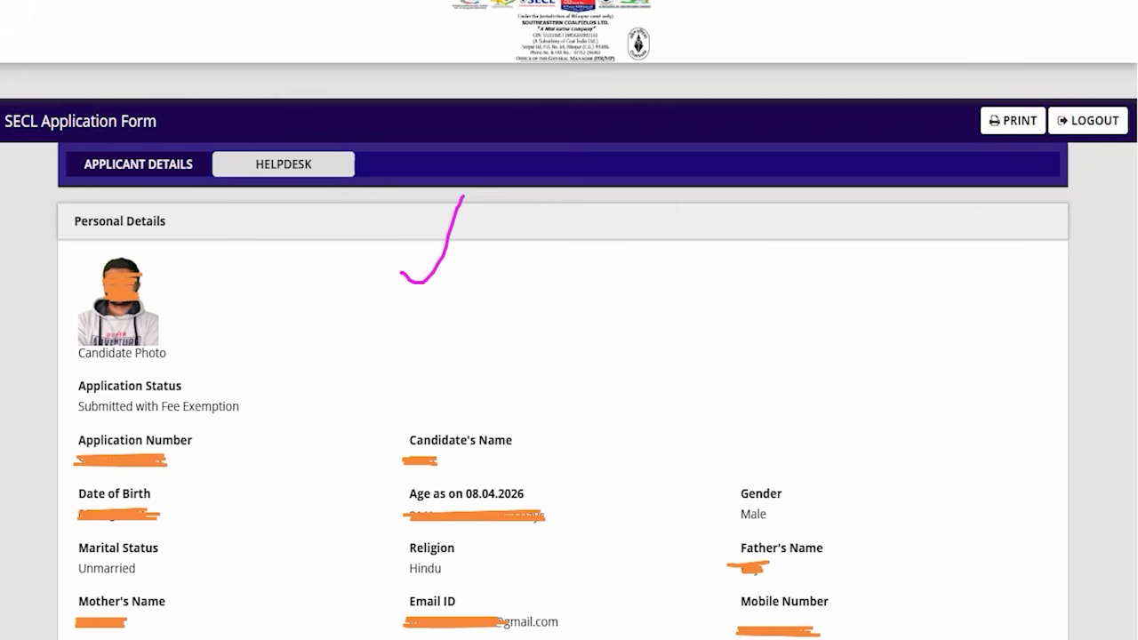
pyautogui.moveTo(1055, 302); pyautogui.dragTo(1022, 140)
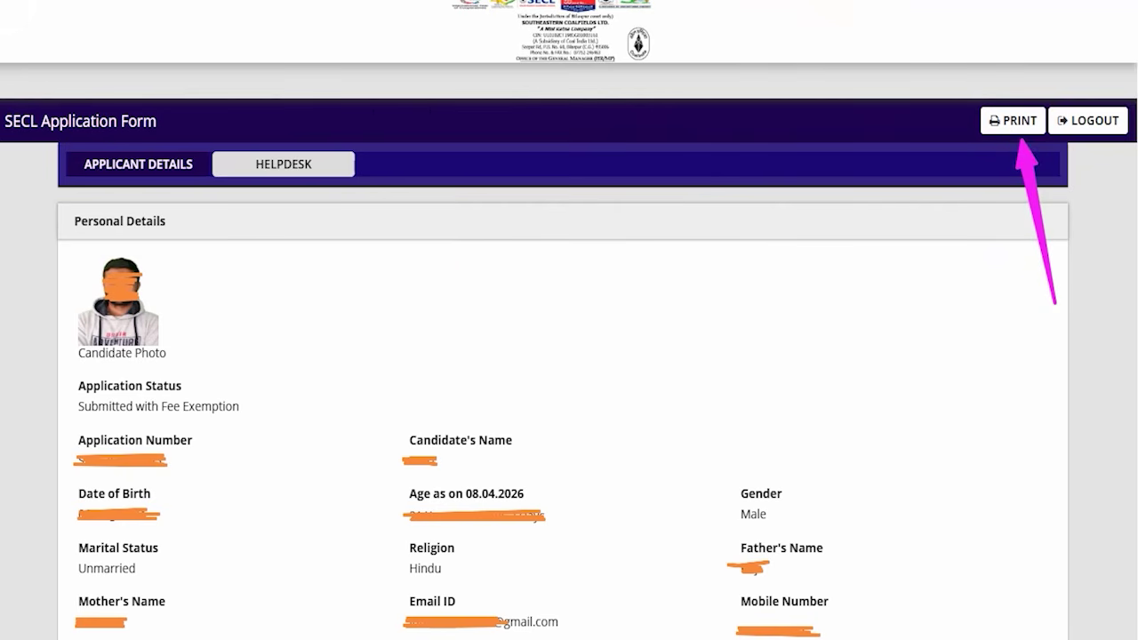
pyautogui.moveTo(269, 313); pyautogui.dragTo(304, 263)
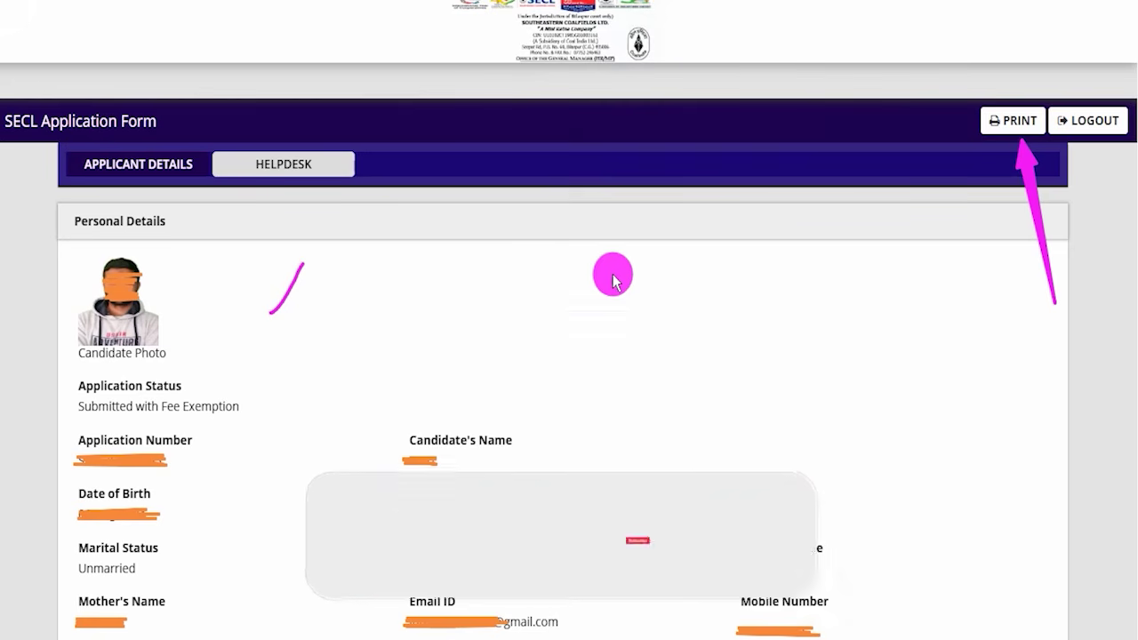
pyautogui.moveTo(494, 276); pyautogui.dragTo(556, 192)
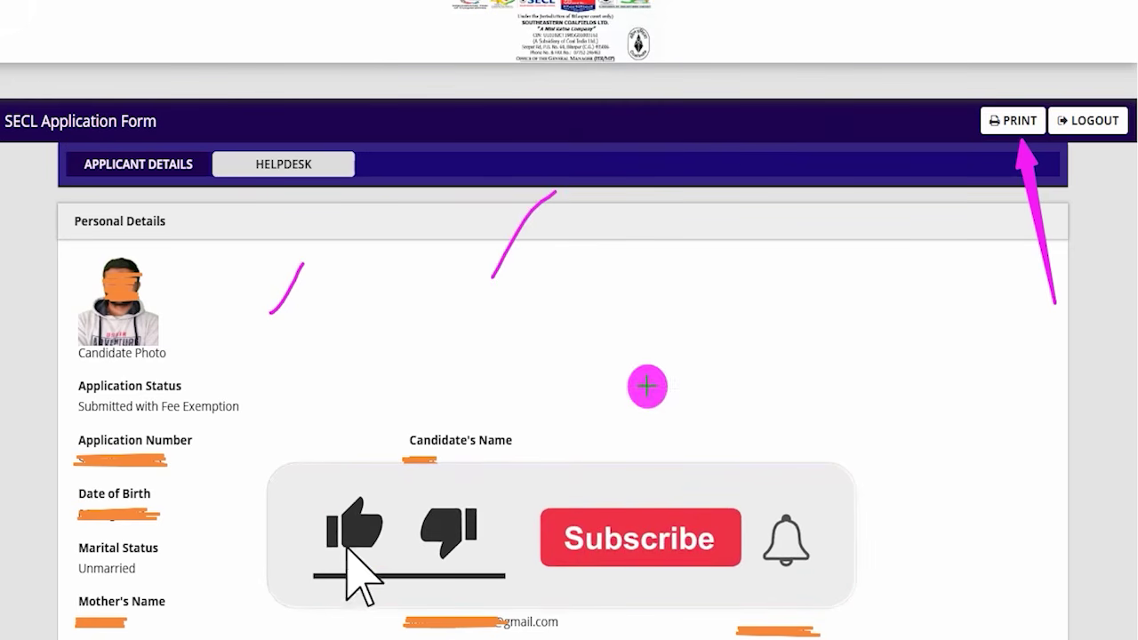
pyautogui.moveTo(644, 319); pyautogui.dragTo(735, 188)
pyautogui.moveTo(706, 364); pyautogui.dragTo(773, 272)
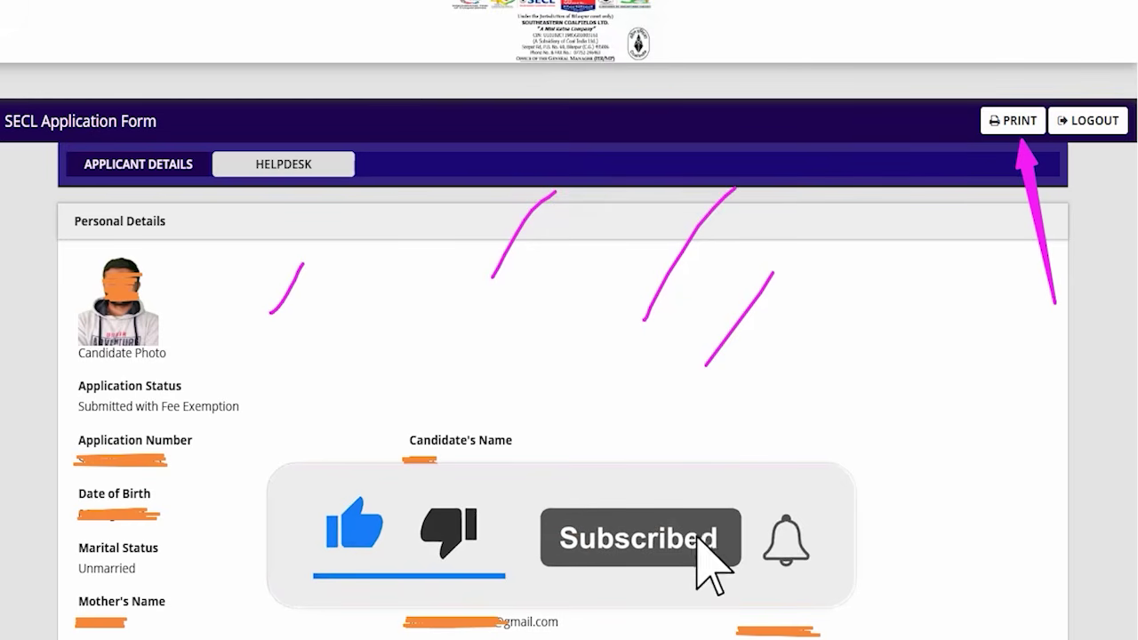